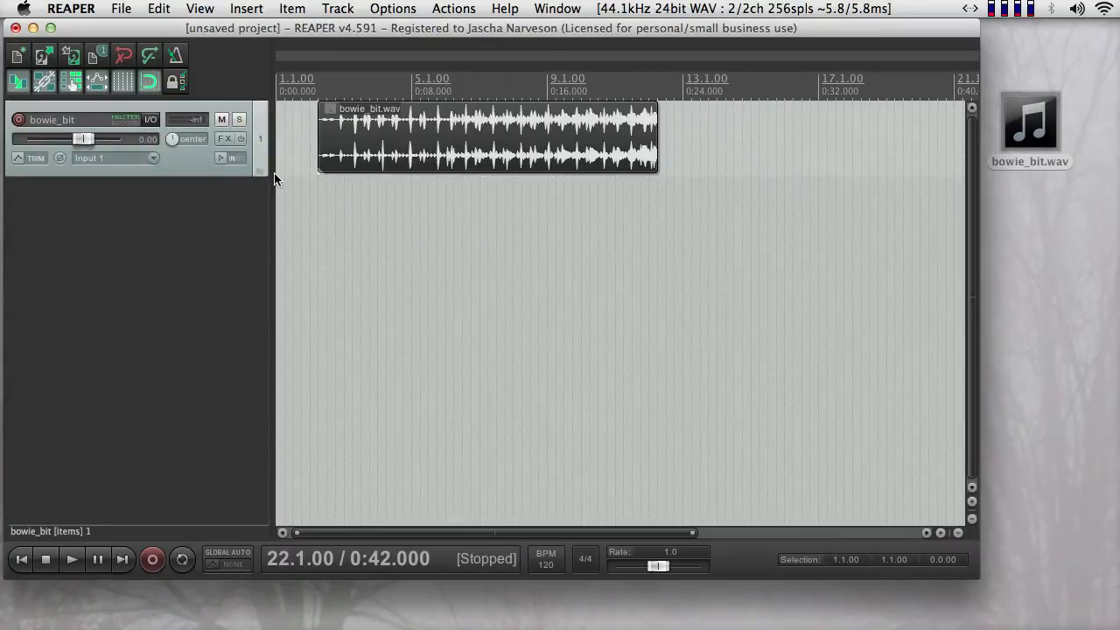
- Enlarge the height of the bowie_bit track and place the edit cursor at the start of its clip
{"action": "left_click_drag", "start_coordinate": [244, 176], "coordinate": [242, 425]}
{"action": "left_click", "coordinate": [305, 230]}
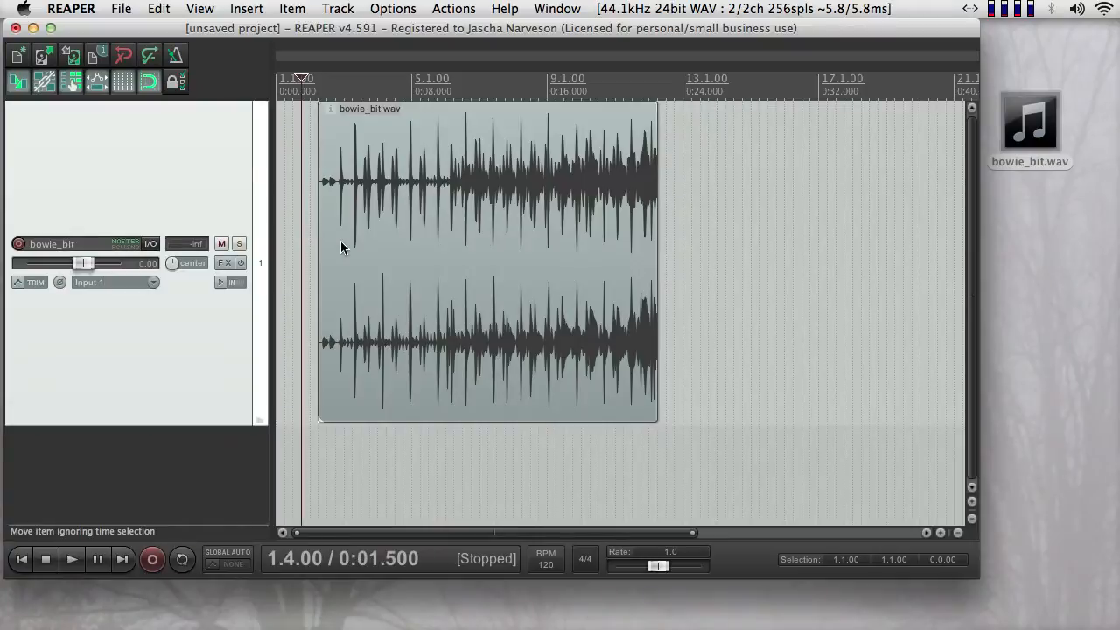
{"action": "left_click", "coordinate": [340, 240]}
- Set the master track's channel count to 2 in its output settings from the mixer
{"action": "key", "text": "super+m"}
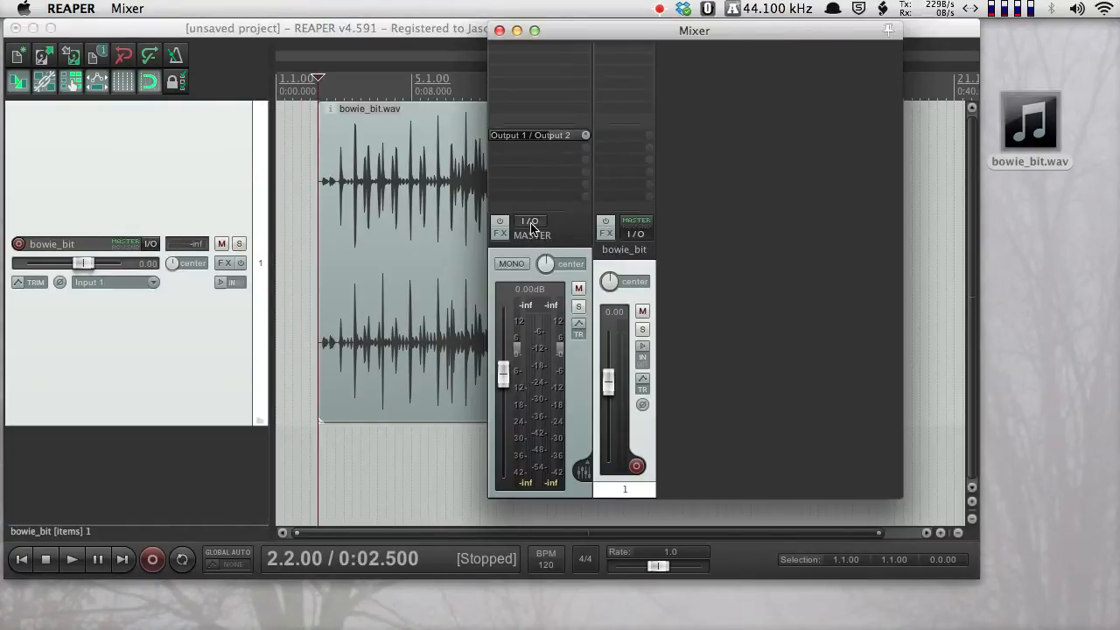
{"action": "left_click", "coordinate": [529, 222]}
{"action": "left_click", "coordinate": [883, 76]}
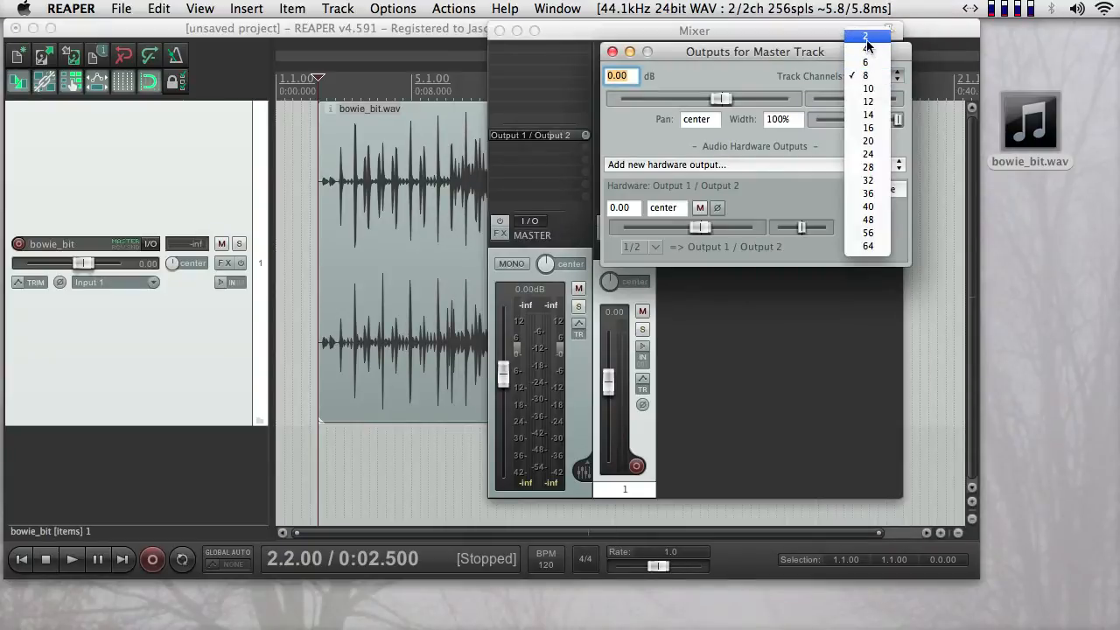
{"action": "left_click", "coordinate": [868, 37]}
{"action": "left_click", "coordinate": [611, 52]}
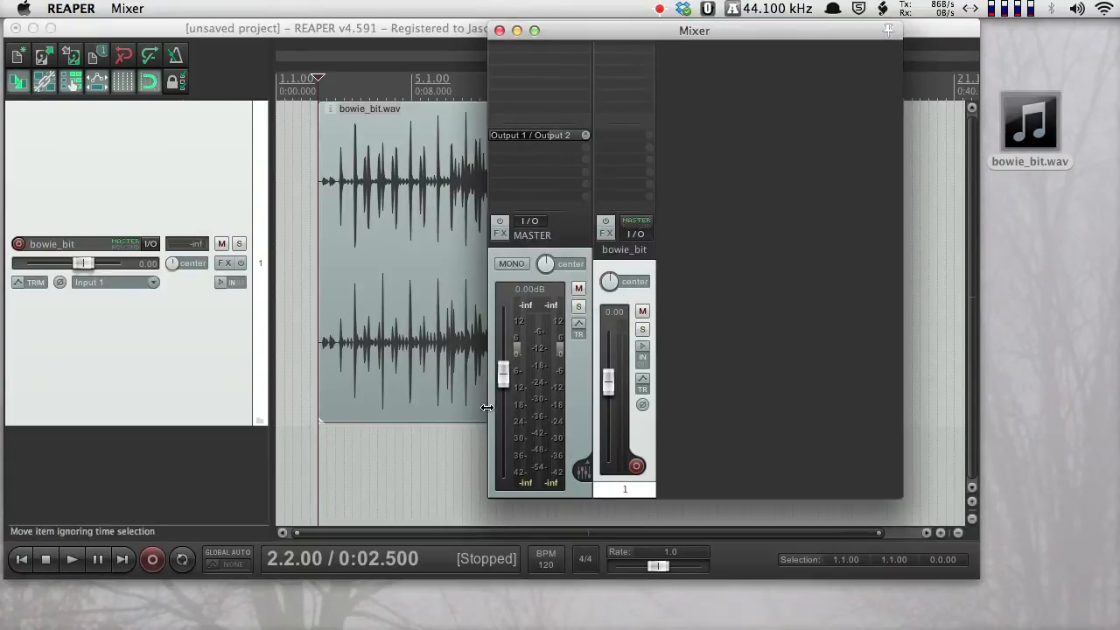
- Lower the master volume to about -9.8 dB, close the mixer and play the clip briefly
{"action": "left_click_drag", "start_coordinate": [503, 378], "coordinate": [506, 409]}
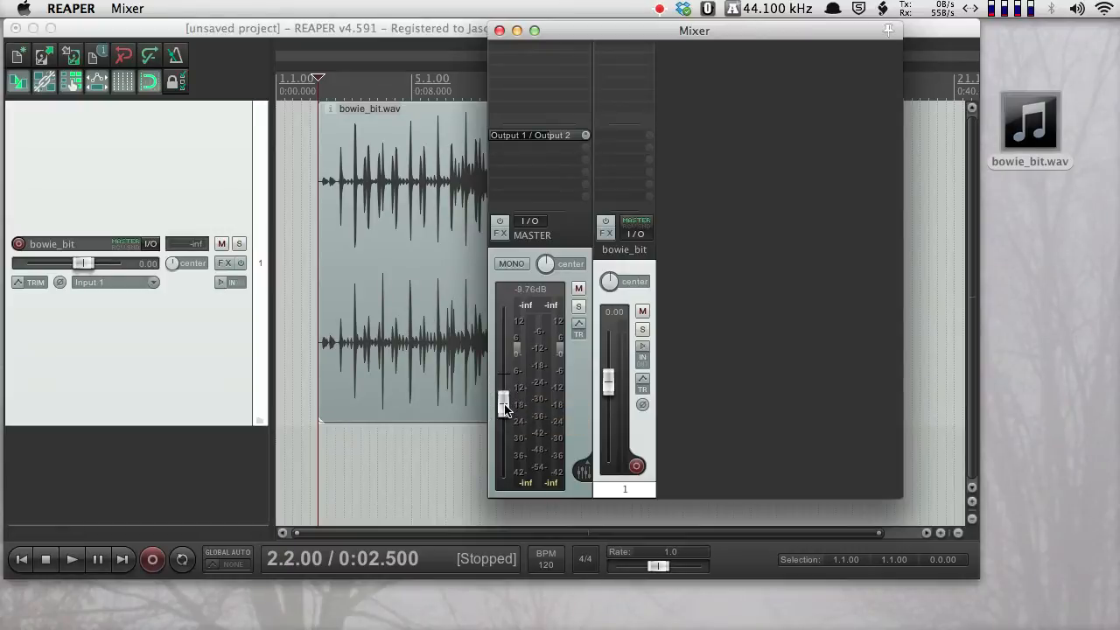
{"action": "left_click", "coordinate": [500, 32]}
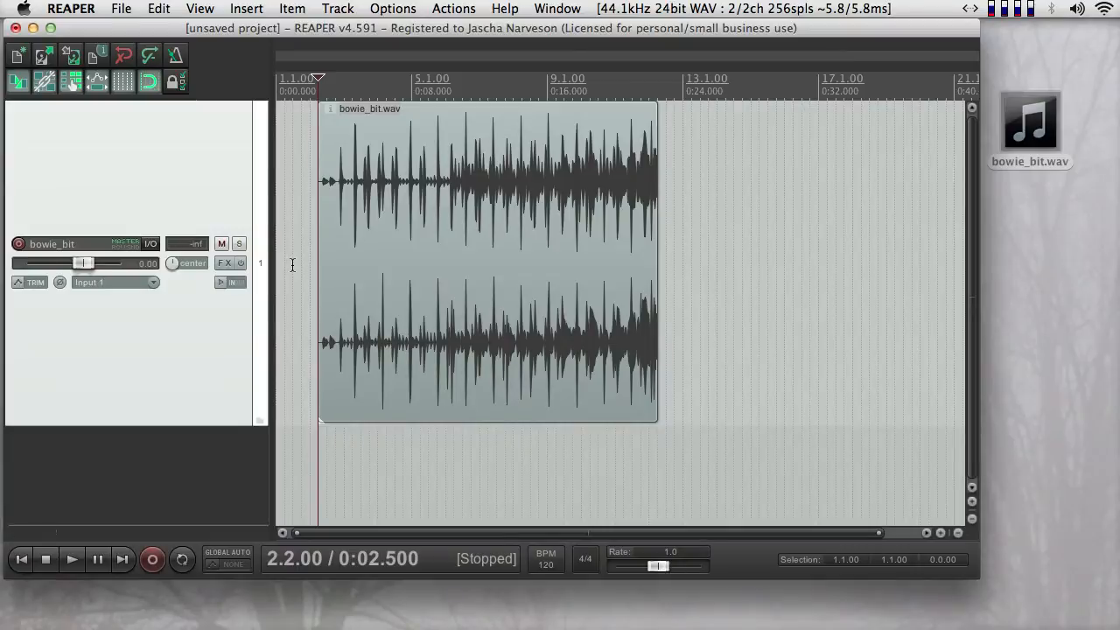
{"action": "key", "text": "space"}
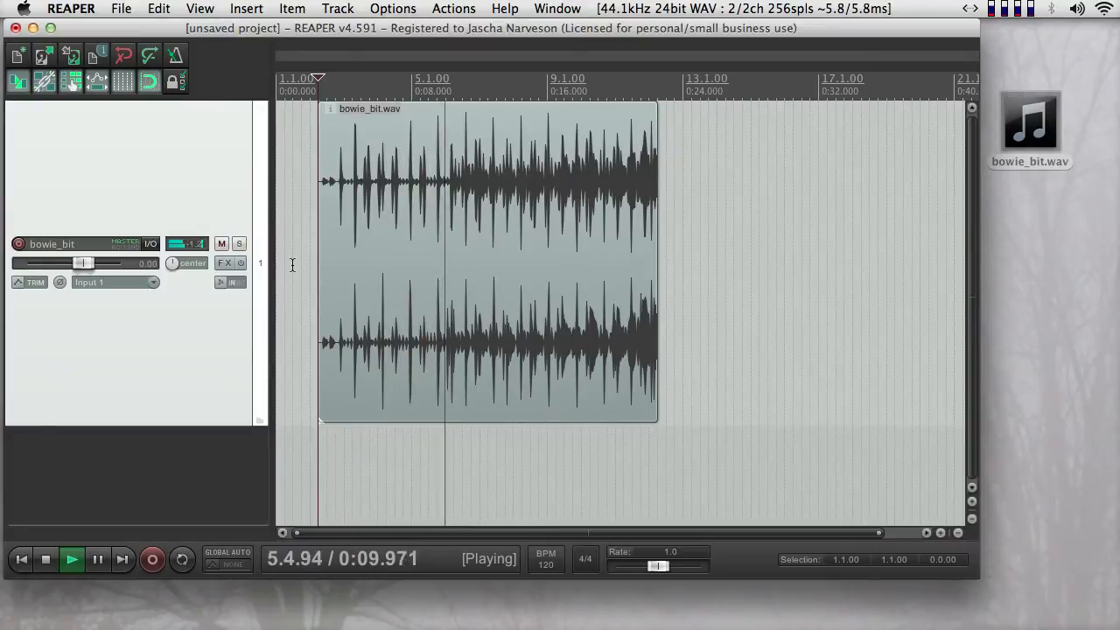
{"action": "key", "text": "space"}
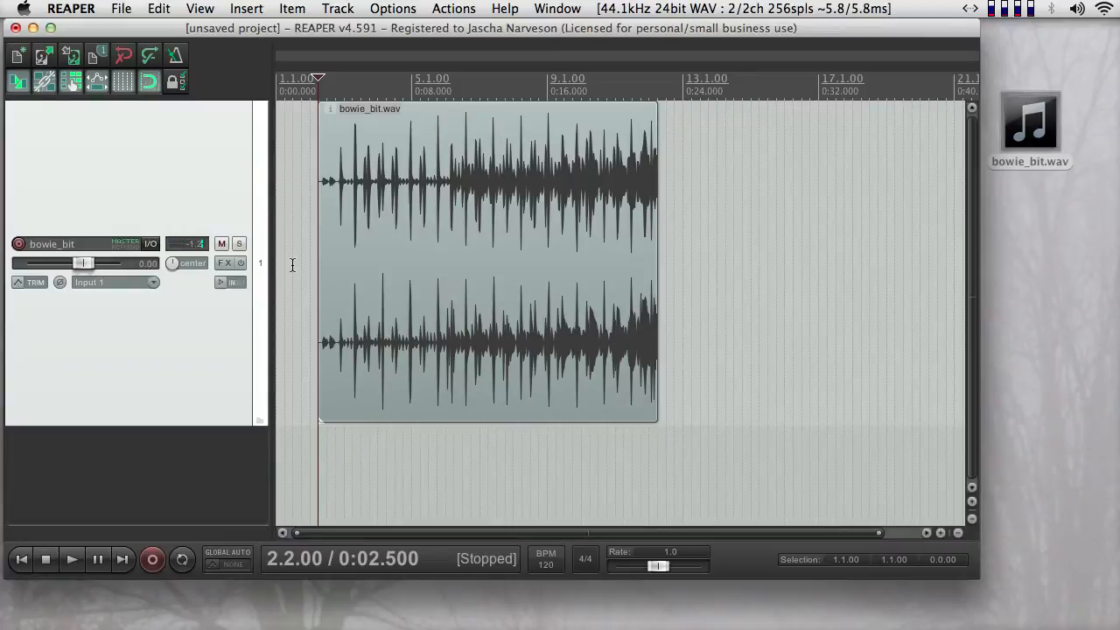
- Turn off snapping and ripple editing so the edit cursor can be placed freely within the clip
{"action": "scroll", "coordinate": [367, 252], "scroll_direction": "up", "scroll_amount": 5}
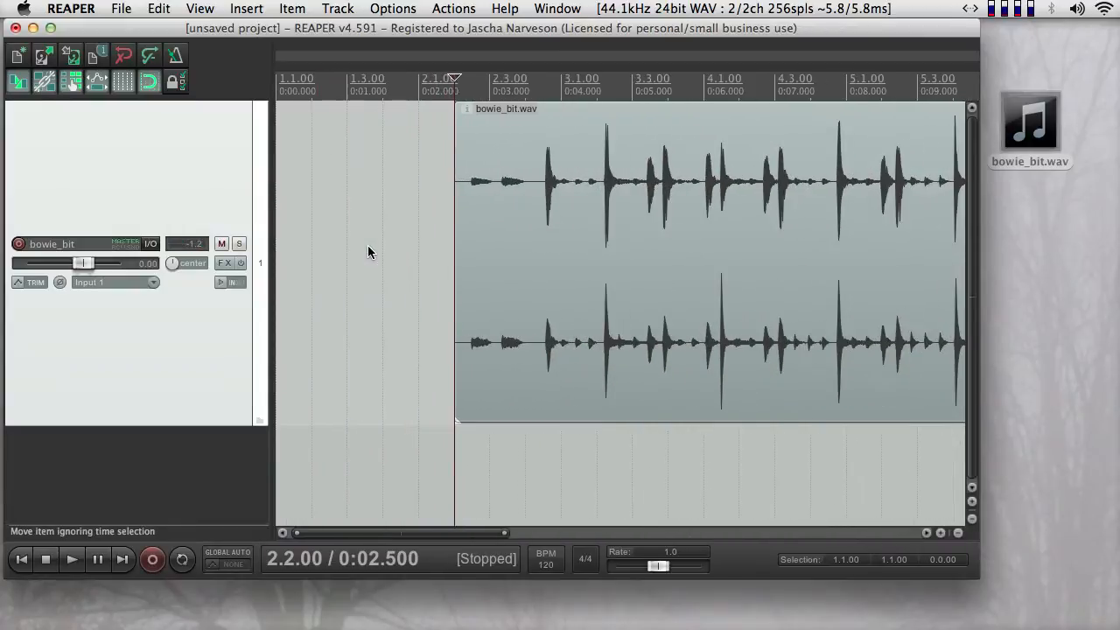
{"action": "left_click", "coordinate": [544, 243]}
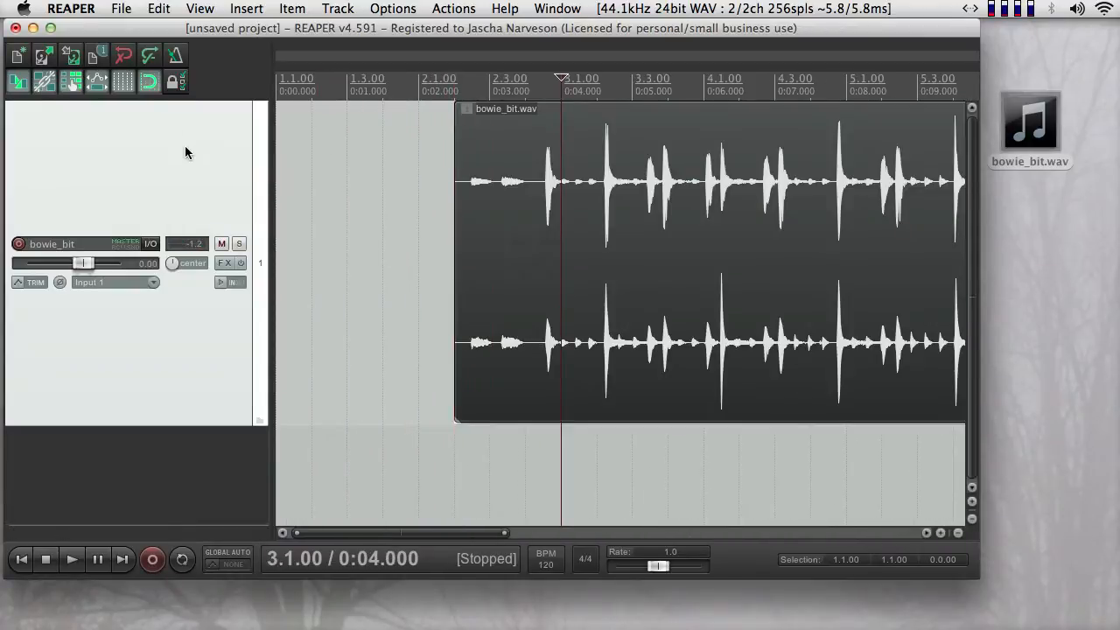
{"action": "left_click", "coordinate": [148, 93]}
{"action": "left_click", "coordinate": [65, 92]}
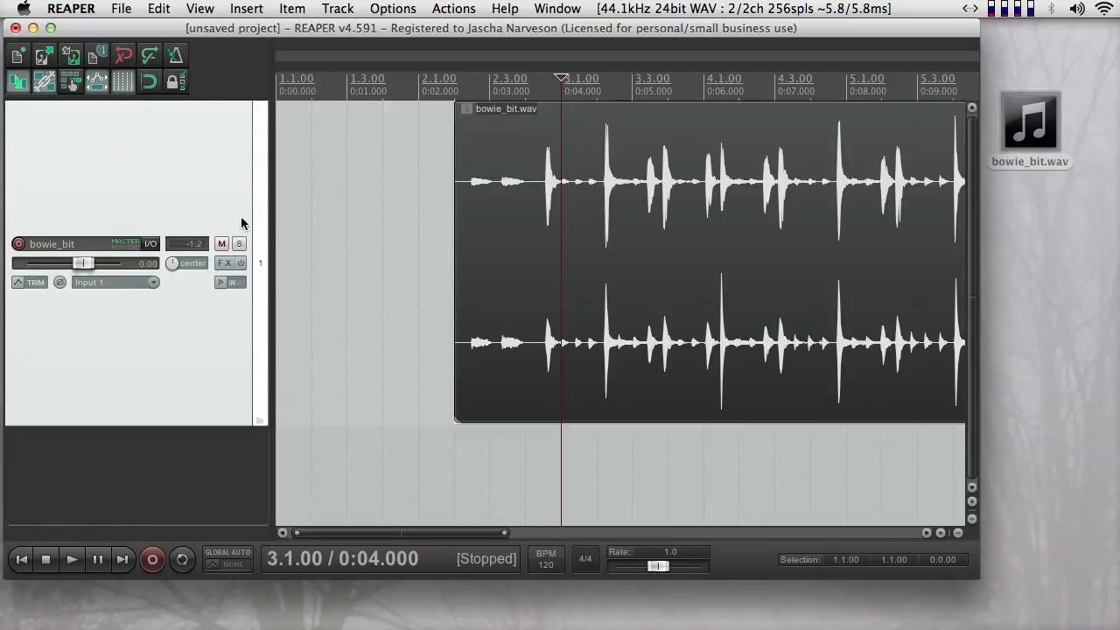
- Place the edit cursor right at the clip's first loud hit, at about 0:03.768
{"action": "left_click", "coordinate": [532, 233]}
{"action": "left_click", "coordinate": [547, 235]}
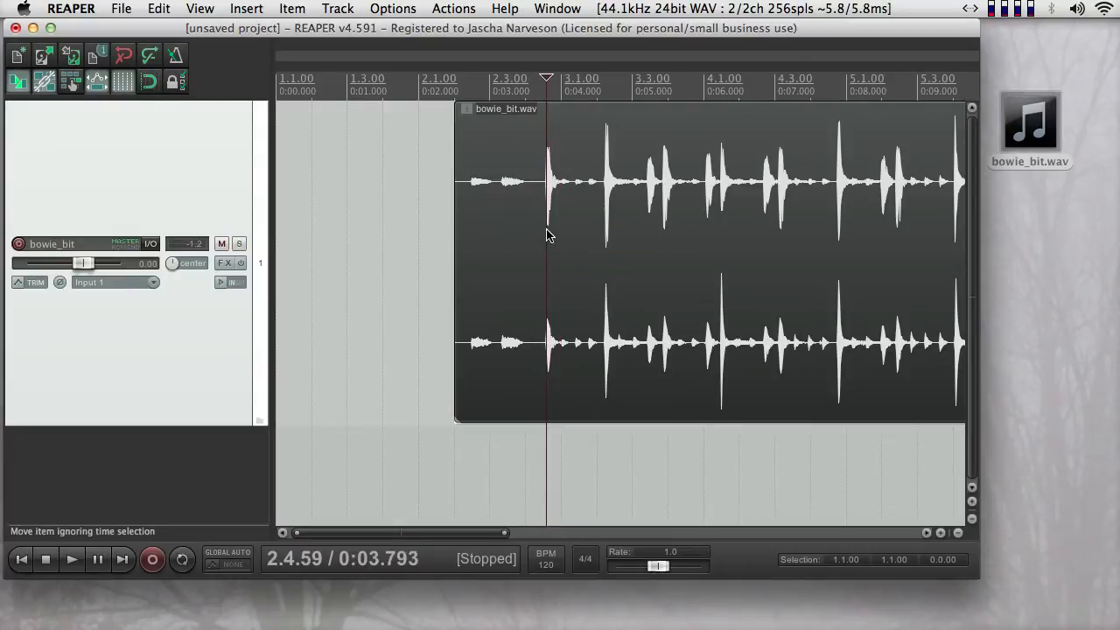
{"action": "left_click", "coordinate": [544, 234]}
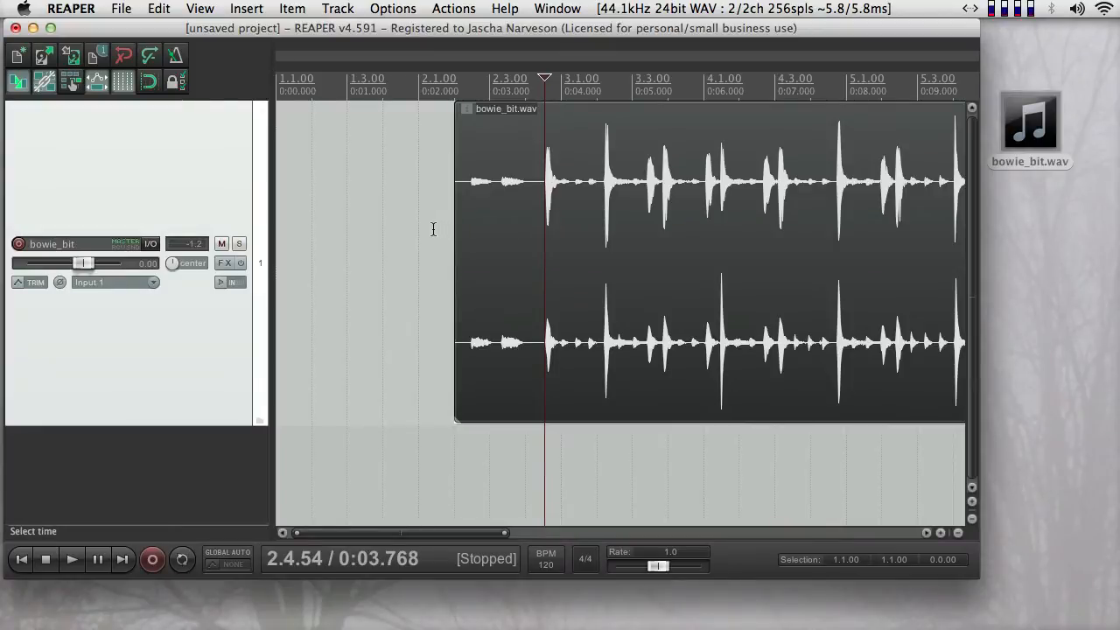
- Make a time selection from about 2.4.03 to 5.4.35, enable repeat and play the loop
{"action": "scroll", "coordinate": [543, 277], "scroll_direction": "down", "scroll_amount": 6}
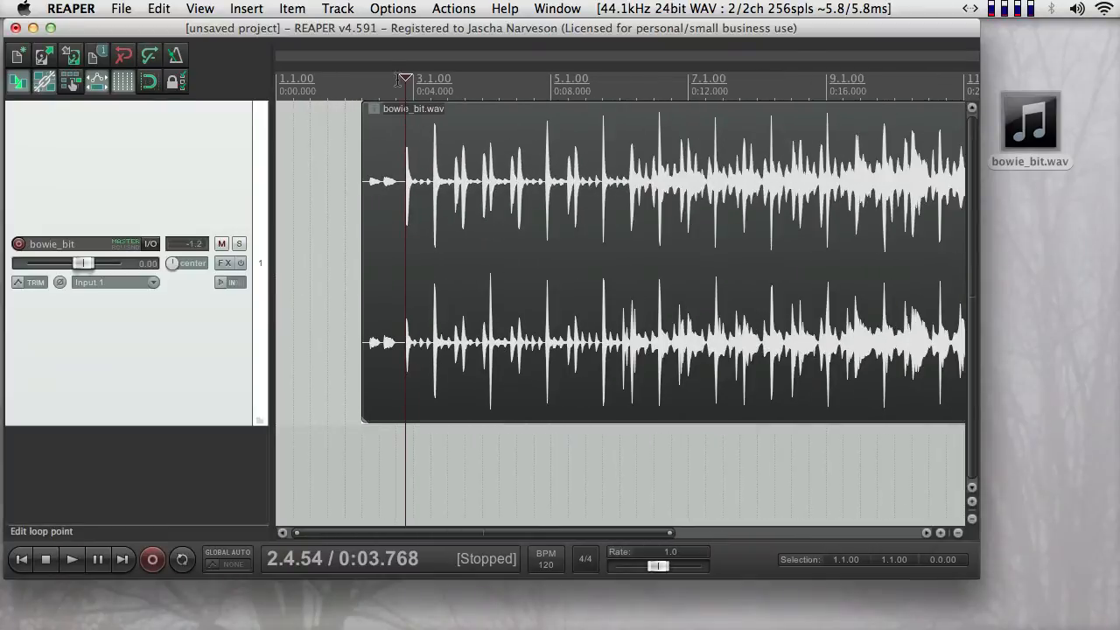
{"action": "left_click_drag", "start_coordinate": [399, 84], "coordinate": [608, 84]}
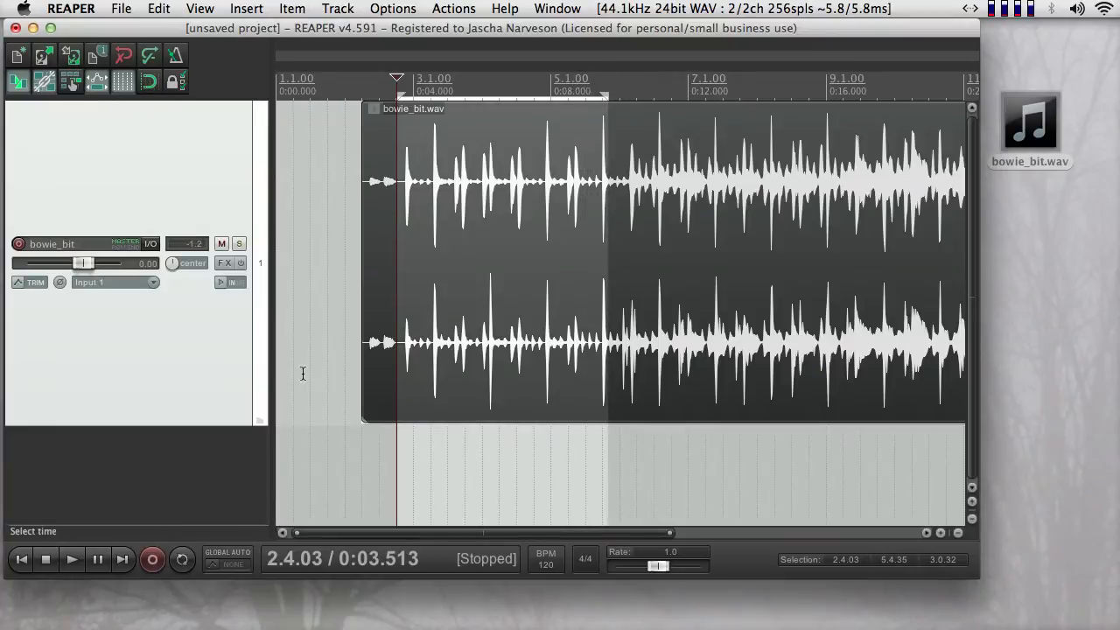
{"action": "left_click", "coordinate": [182, 560]}
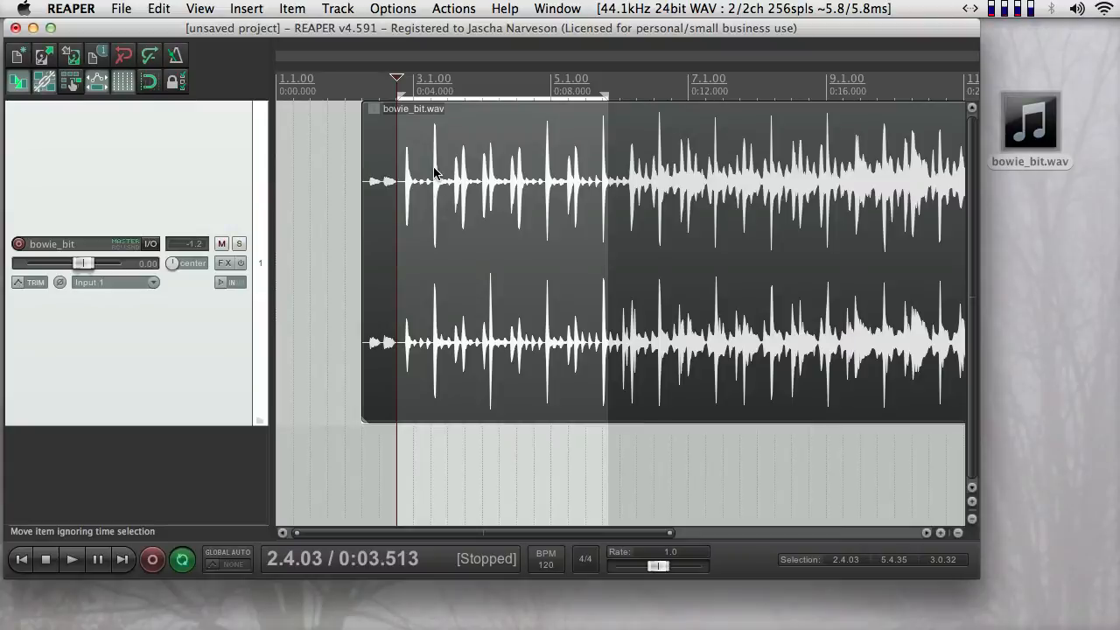
{"action": "key", "text": "space"}
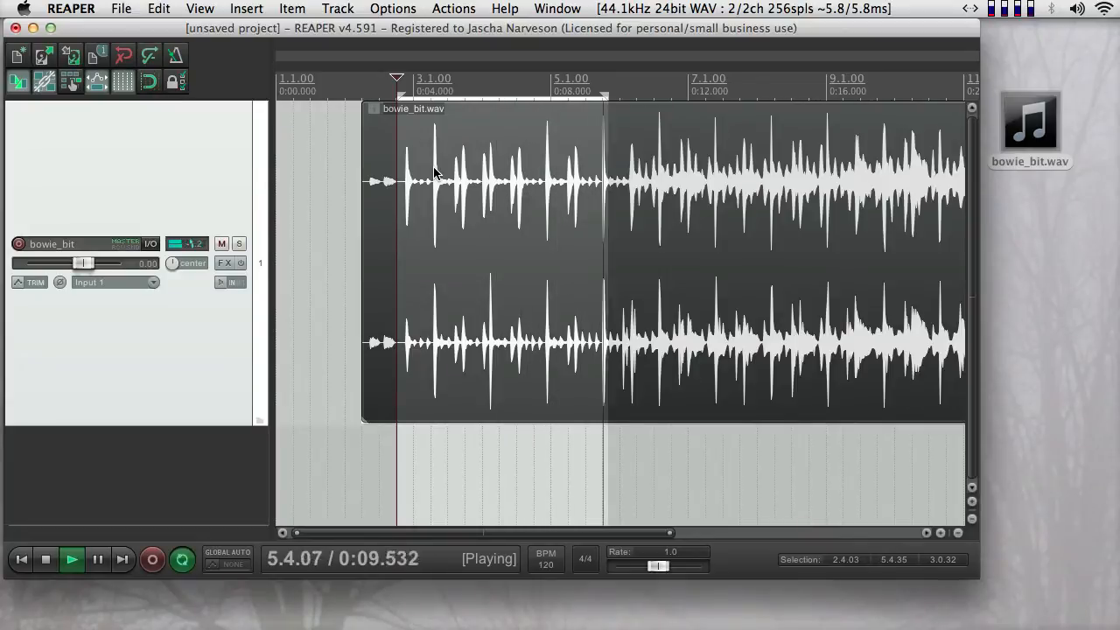
{"action": "key", "text": "space"}
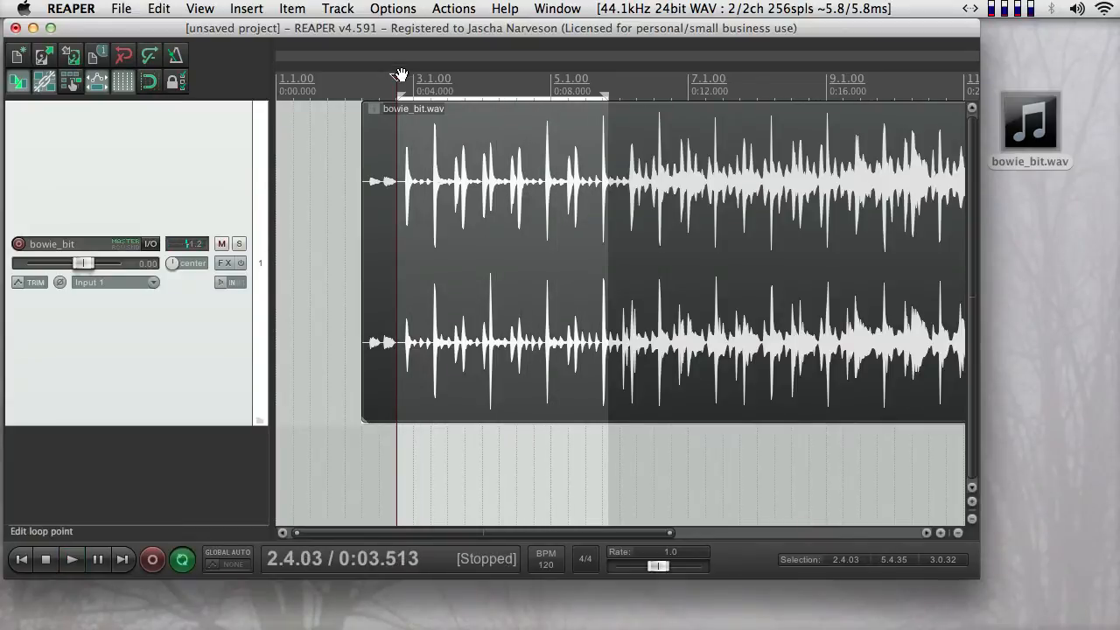
- Move the time selection's start to the first loud hit, at about 2.4.56, and play the loop
{"action": "scroll", "coordinate": [411, 103], "scroll_direction": "up", "scroll_amount": 5}
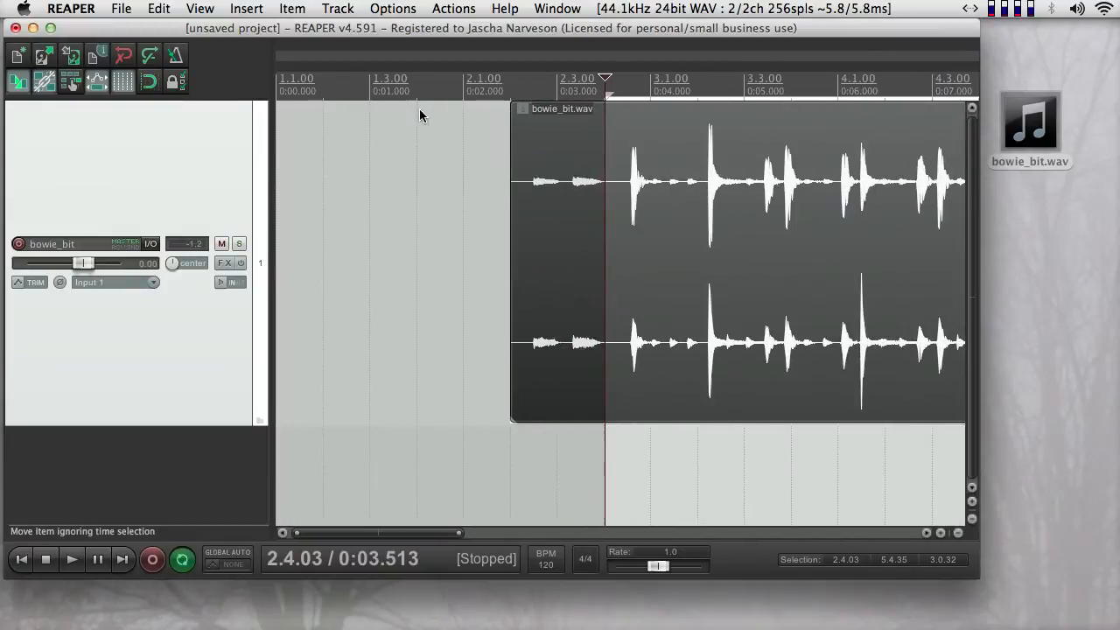
{"action": "left_click_drag", "start_coordinate": [608, 94], "coordinate": [630, 93]}
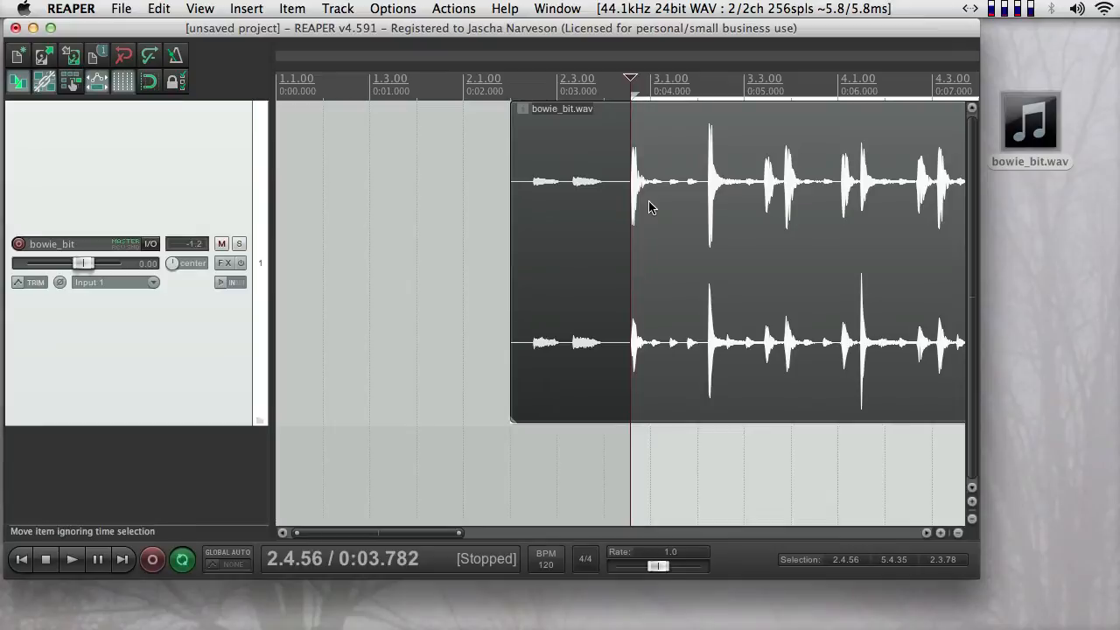
{"action": "scroll", "coordinate": [649, 206], "scroll_direction": "down", "scroll_amount": 3}
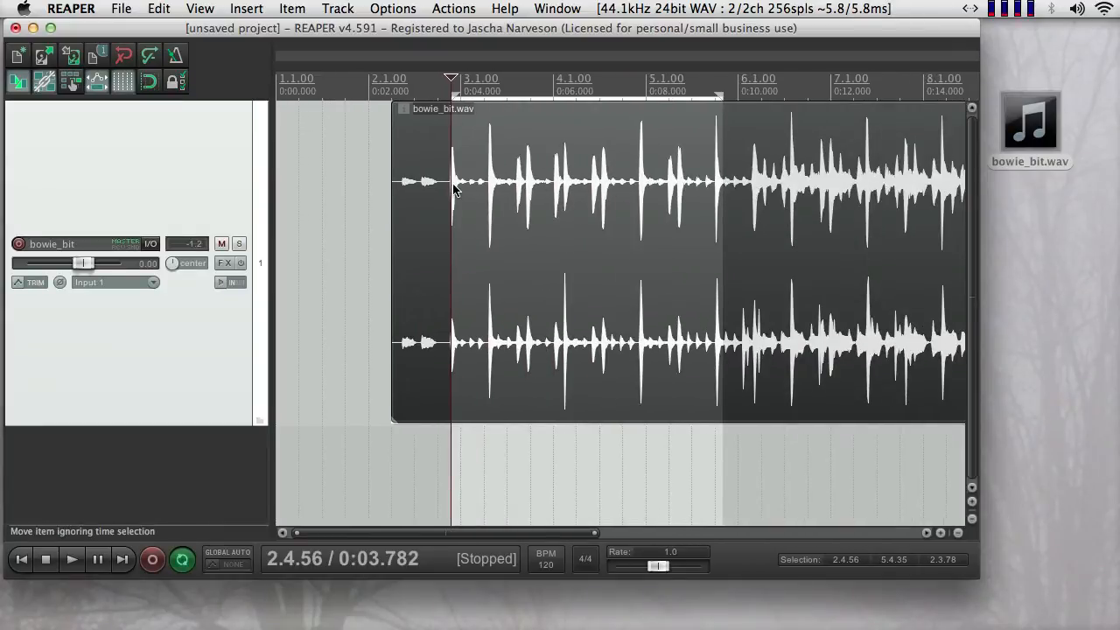
{"action": "key", "text": "space"}
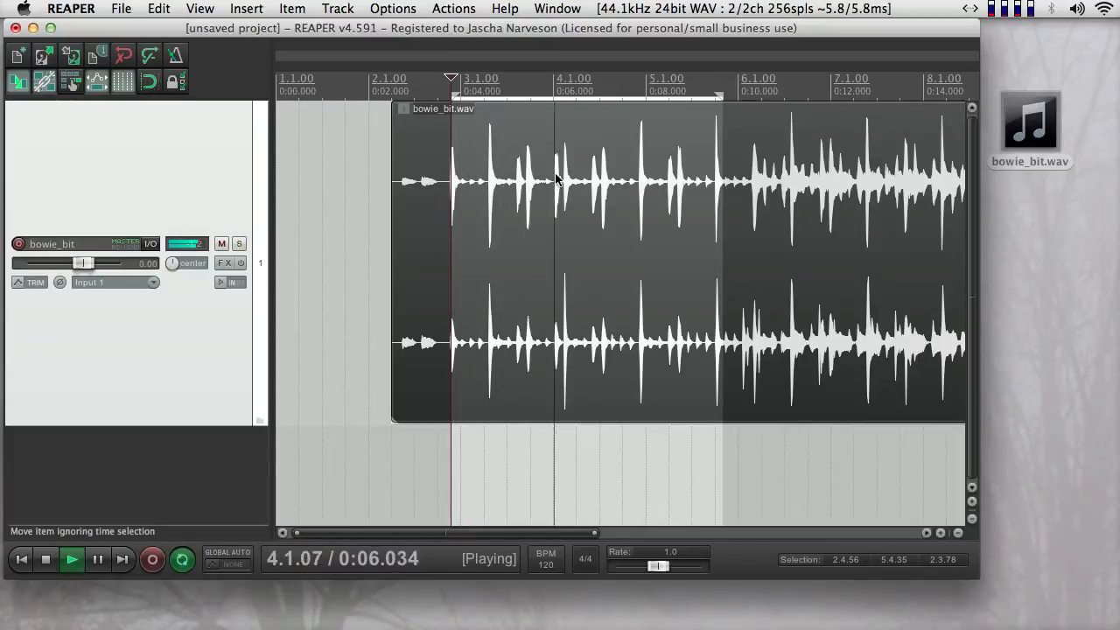
{"action": "key", "text": "space"}
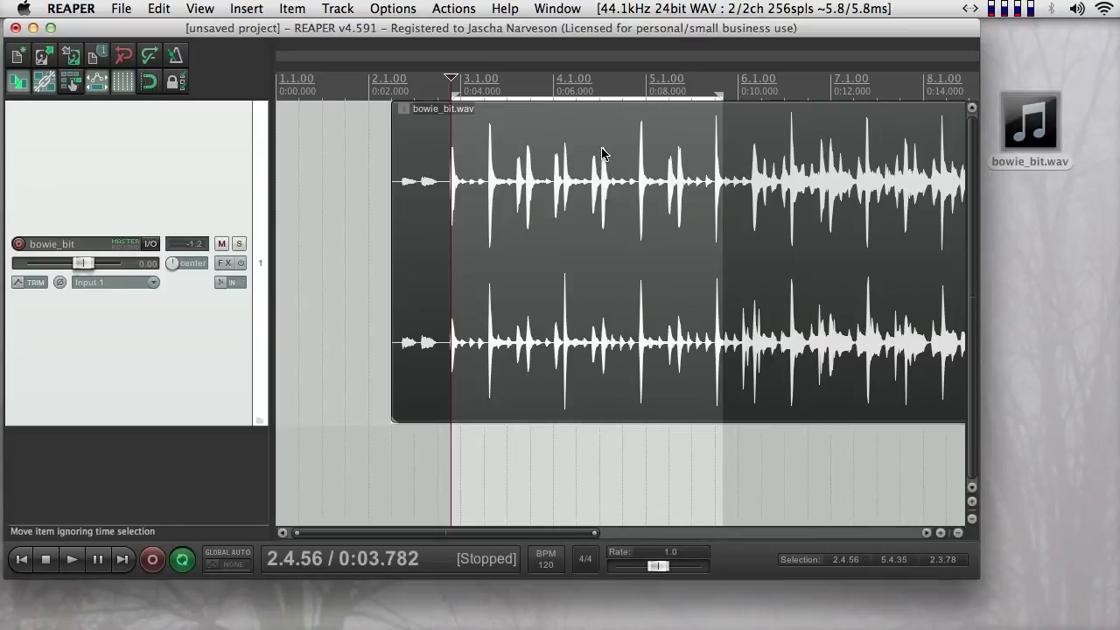
- Shorten the time selection so it ends at about 4.3.08 and play the shorter loop
{"action": "left_click_drag", "start_coordinate": [720, 94], "coordinate": [600, 100]}
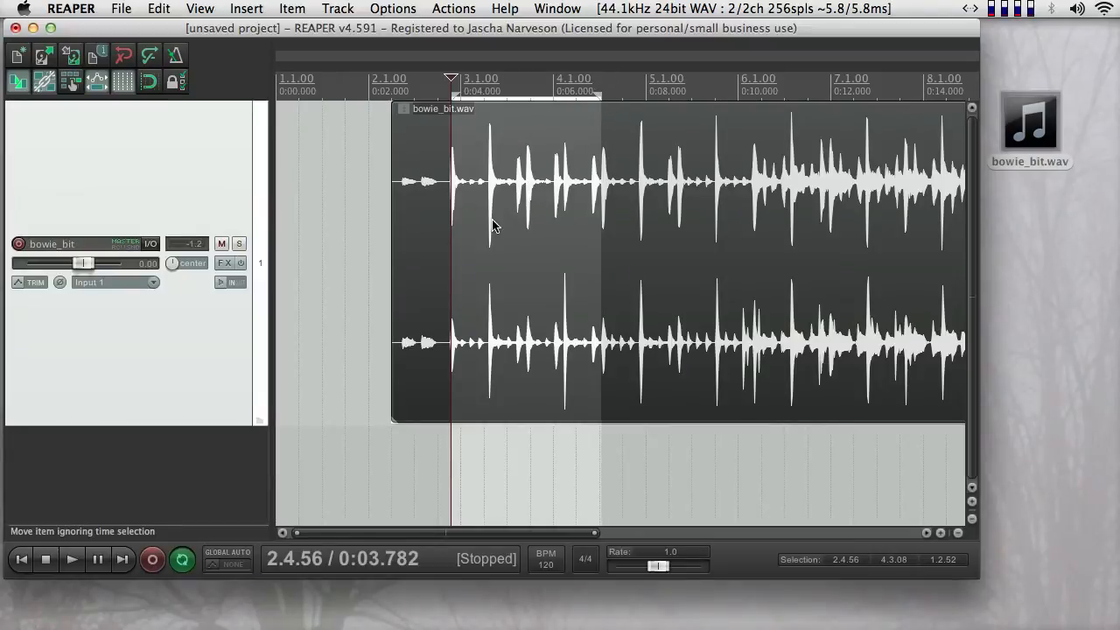
{"action": "key", "text": "space"}
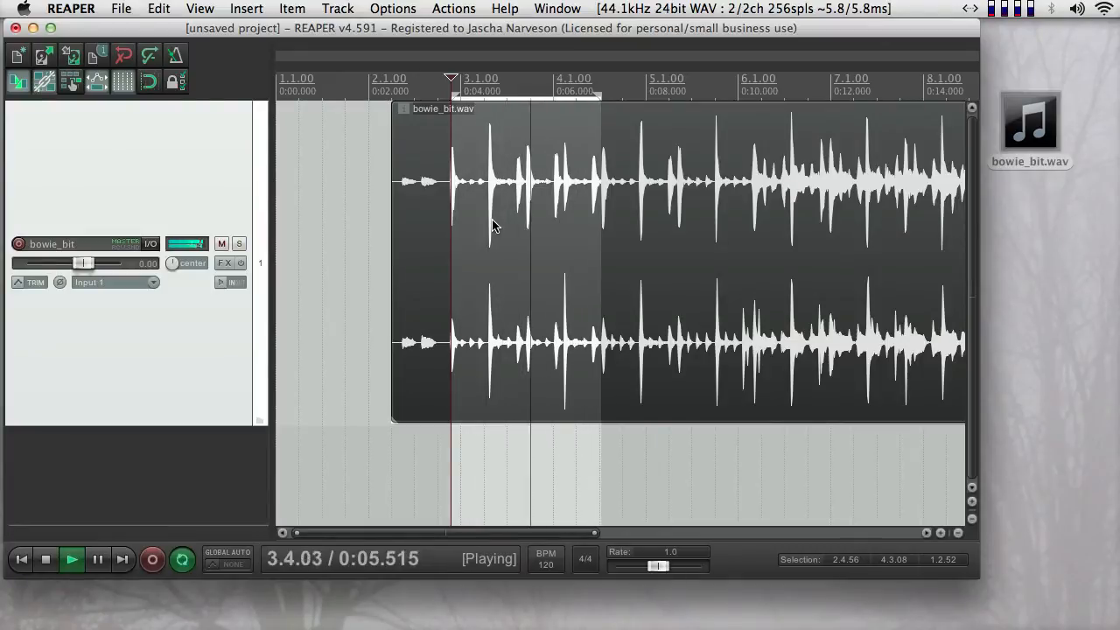
{"action": "key", "text": "space"}
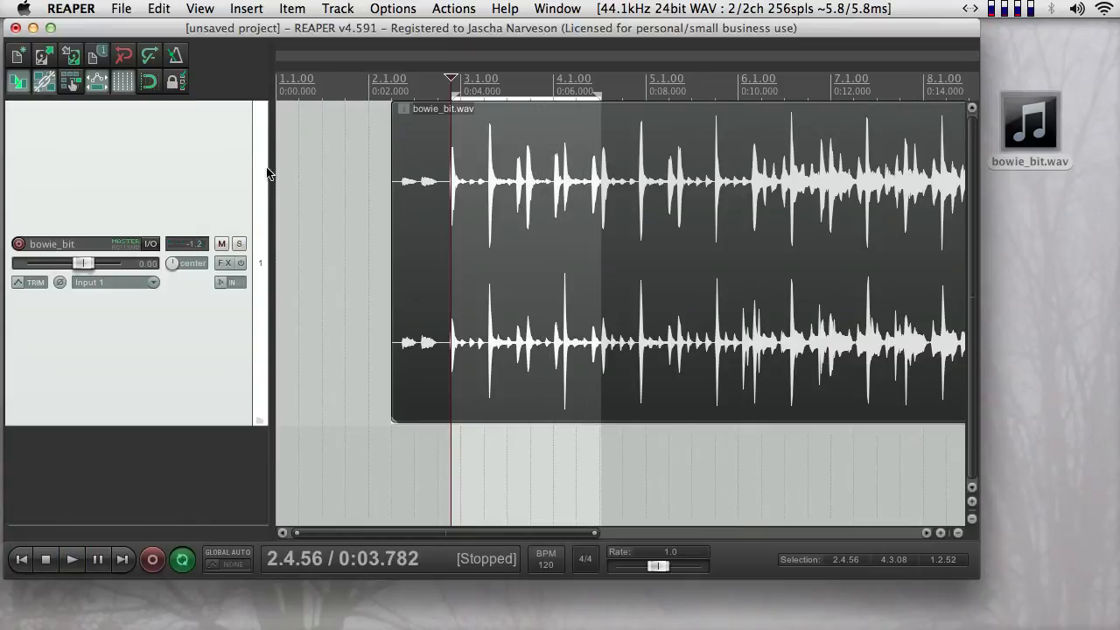
- Split the clip at the time selection and delete the pieces before and after the selected part
{"action": "left_click", "coordinate": [236, 7]}
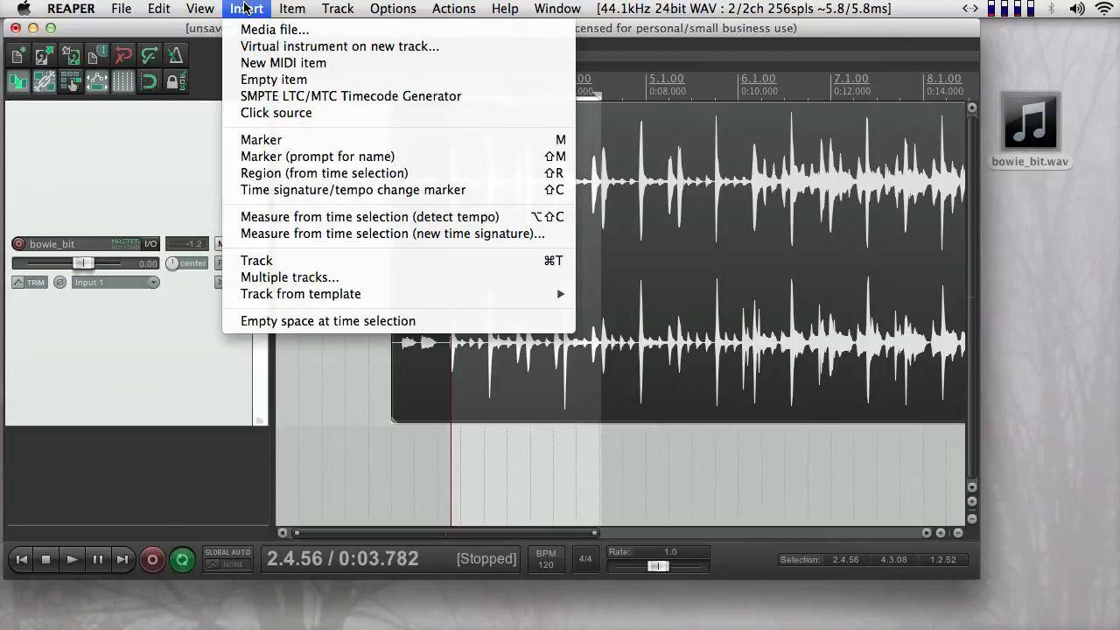
{"action": "mouse_move", "coordinate": [291, 7]}
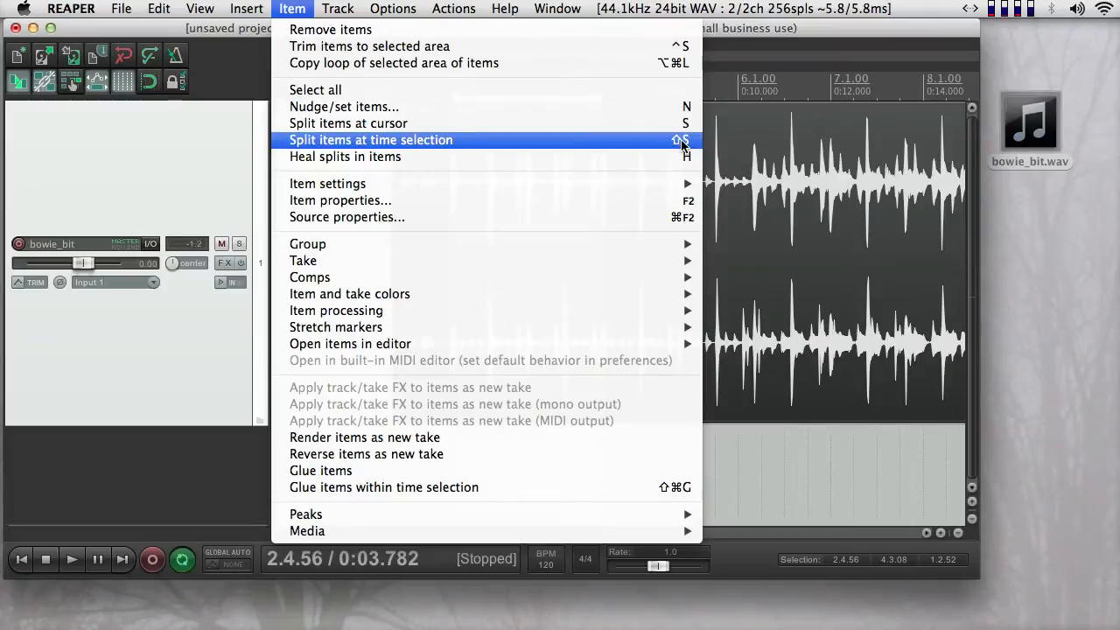
{"action": "left_click", "coordinate": [681, 142]}
{"action": "left_click", "coordinate": [429, 280]}
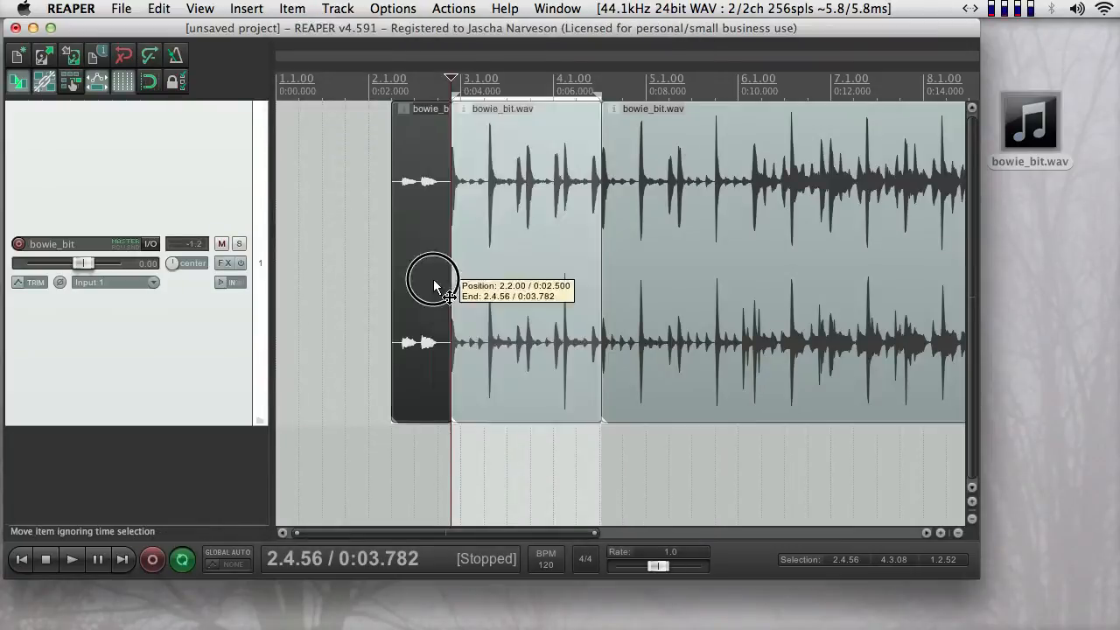
{"action": "key", "text": "Delete"}
{"action": "left_click", "coordinate": [784, 299]}
{"action": "key", "text": "Delete"}
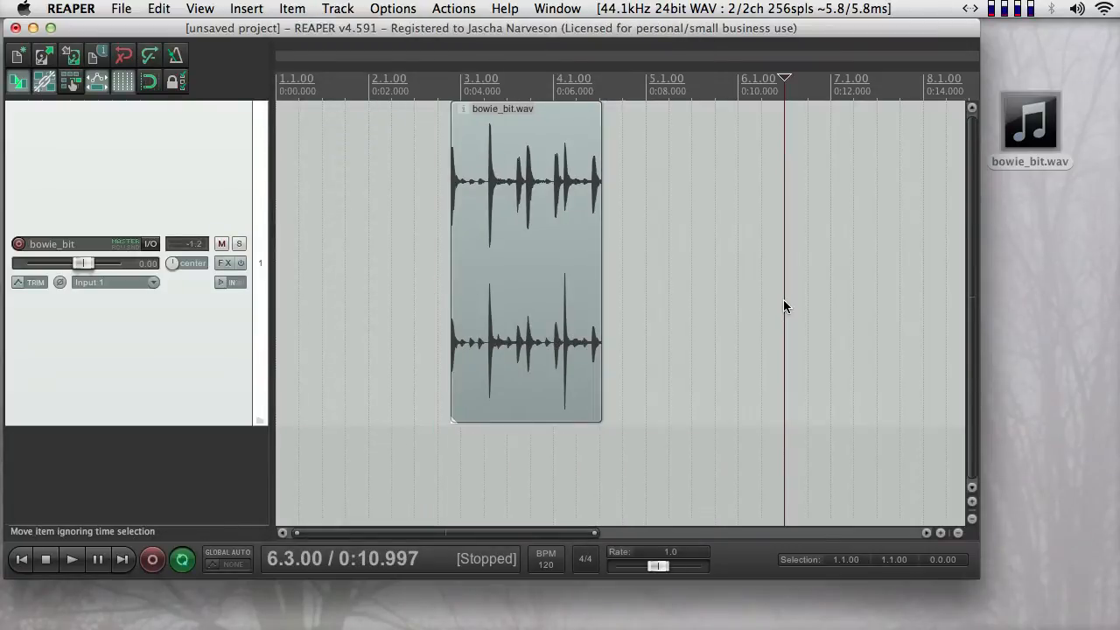
- Move the remaining clip about half a second earlier and trim the silence from its start, to about 0:03.309
{"action": "left_click_drag", "start_coordinate": [492, 263], "coordinate": [470, 261]}
{"action": "left_click", "coordinate": [394, 255]}
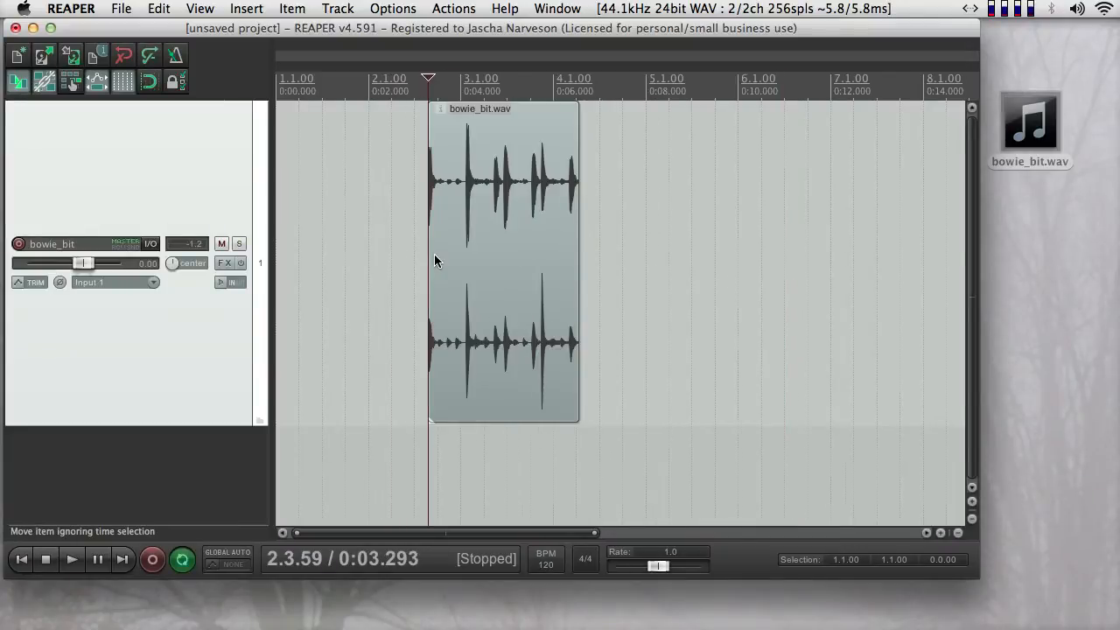
{"action": "scroll", "coordinate": [435, 254], "scroll_direction": "up", "scroll_amount": 10}
{"action": "scroll", "coordinate": [435, 254], "scroll_direction": "down", "scroll_amount": 1}
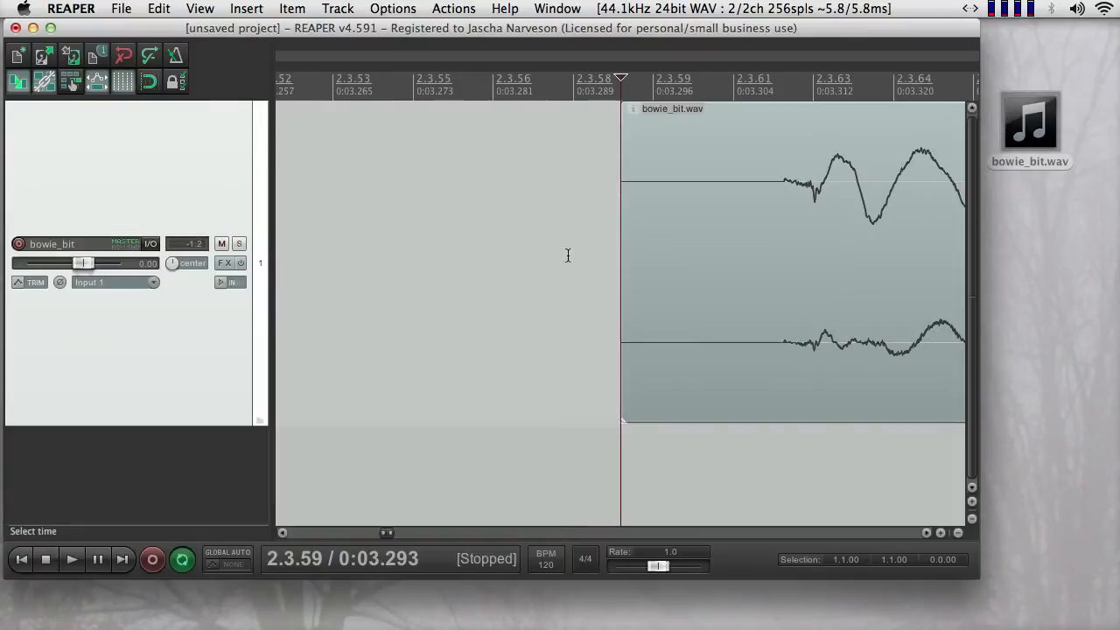
{"action": "left_click_drag", "start_coordinate": [619, 250], "coordinate": [779, 253]}
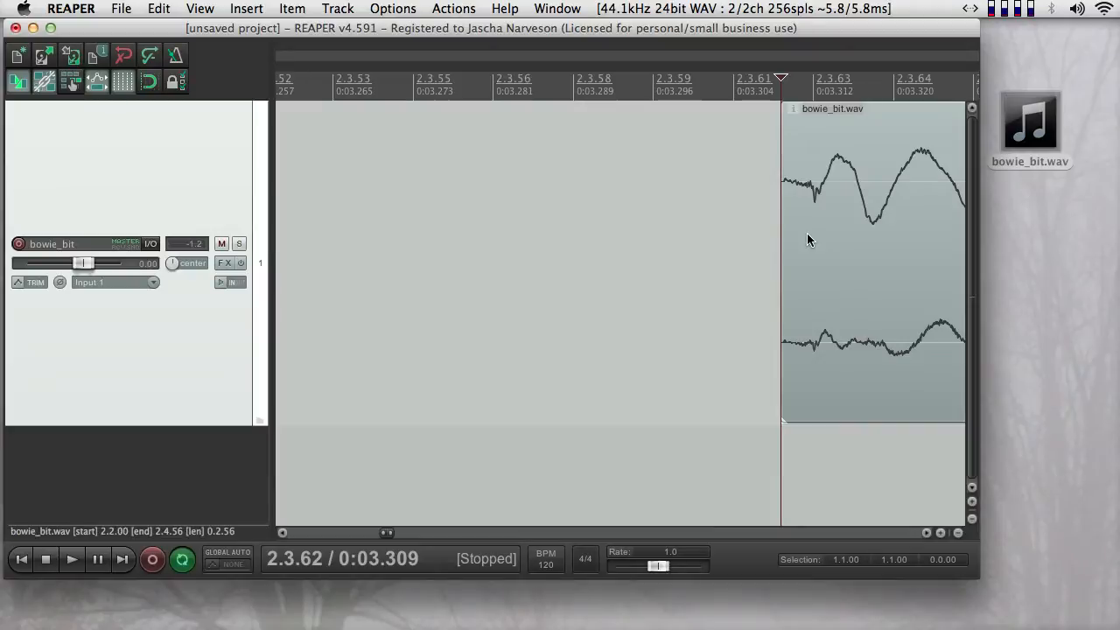
- Examine the clip's trimmed start at sample level to check that the cut is clean
{"action": "left_click", "coordinate": [807, 240]}
{"action": "scroll", "coordinate": [807, 240], "scroll_direction": "up", "scroll_amount": 6}
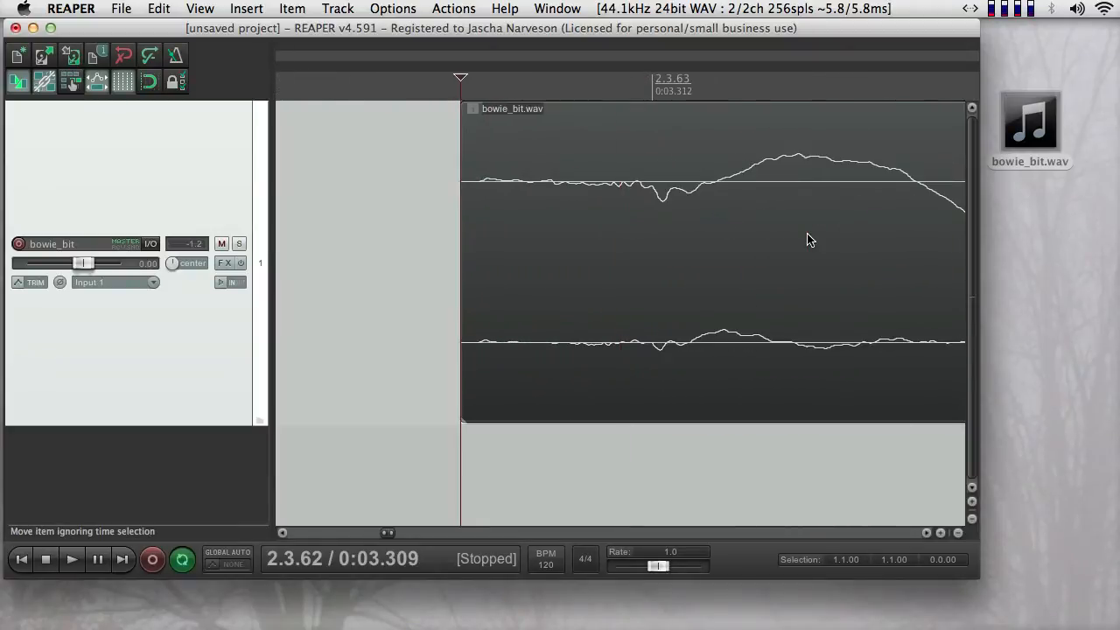
{"action": "scroll", "coordinate": [480, 221], "scroll_direction": "up", "scroll_amount": 4}
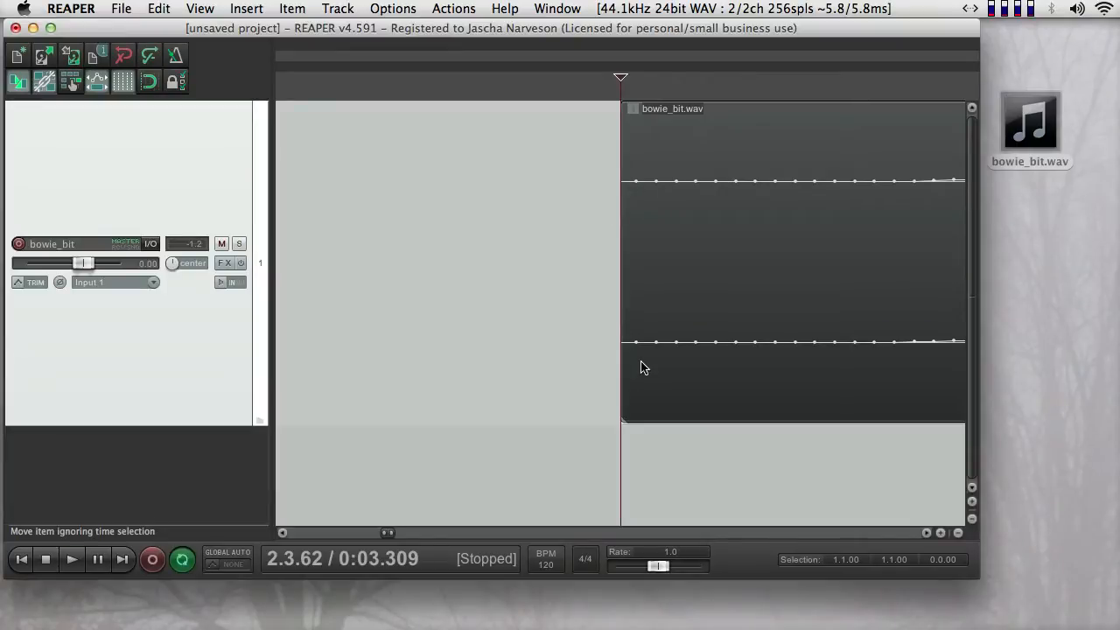
{"action": "scroll", "coordinate": [636, 237], "scroll_direction": "down", "scroll_amount": 10}
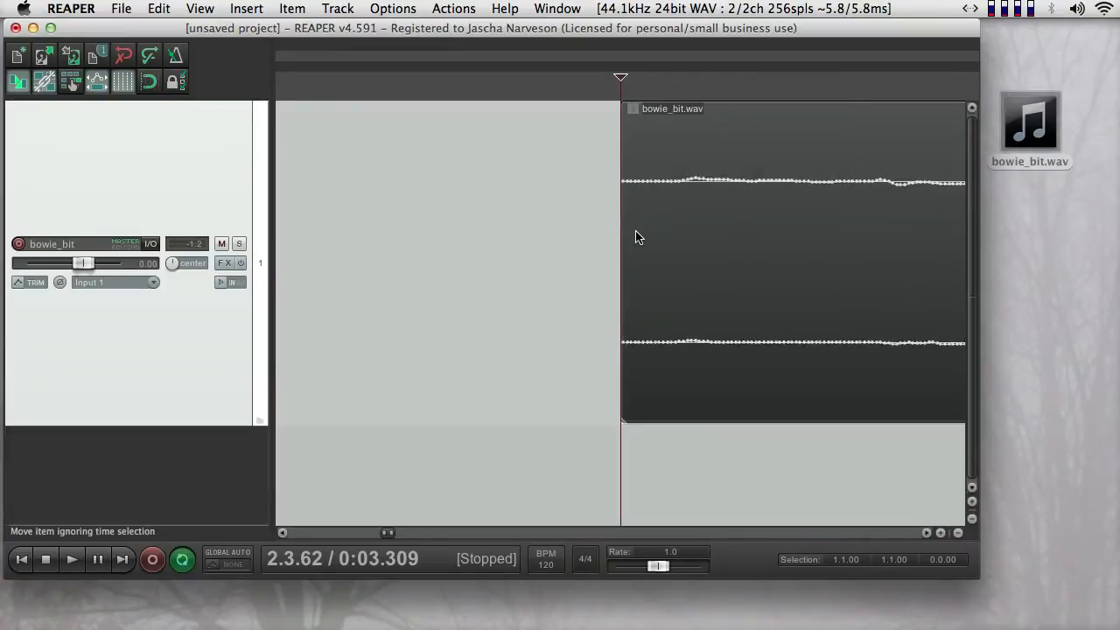
{"action": "scroll", "coordinate": [636, 238], "scroll_direction": "down", "scroll_amount": 3}
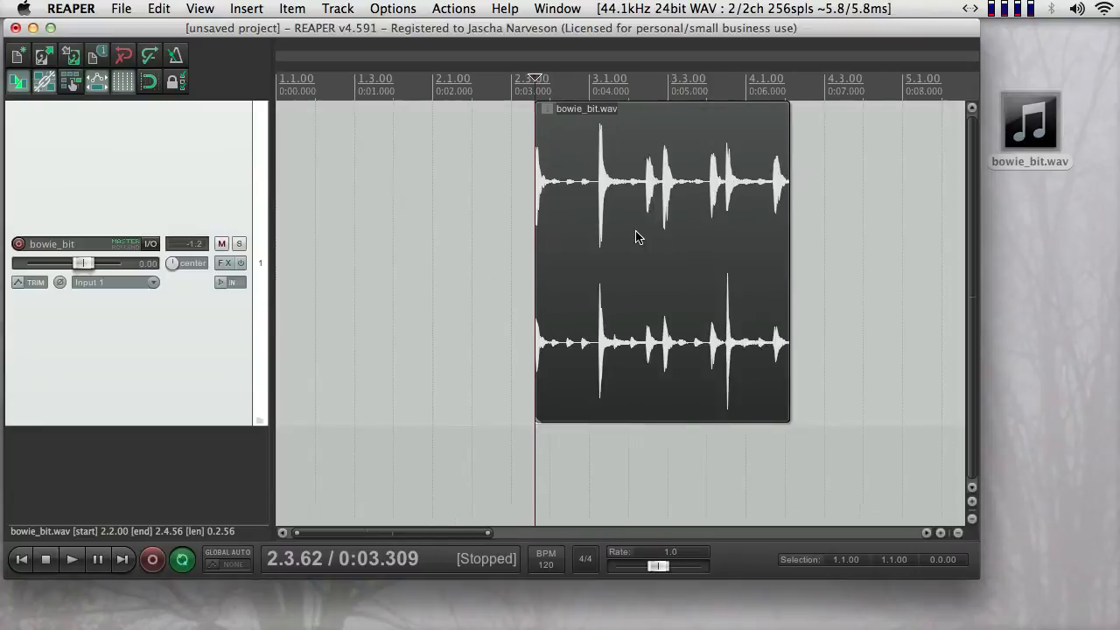
- Extend the clip's end slightly, to about 0:06.572, and place the edit cursor at the new end
{"action": "key", "text": "End"}
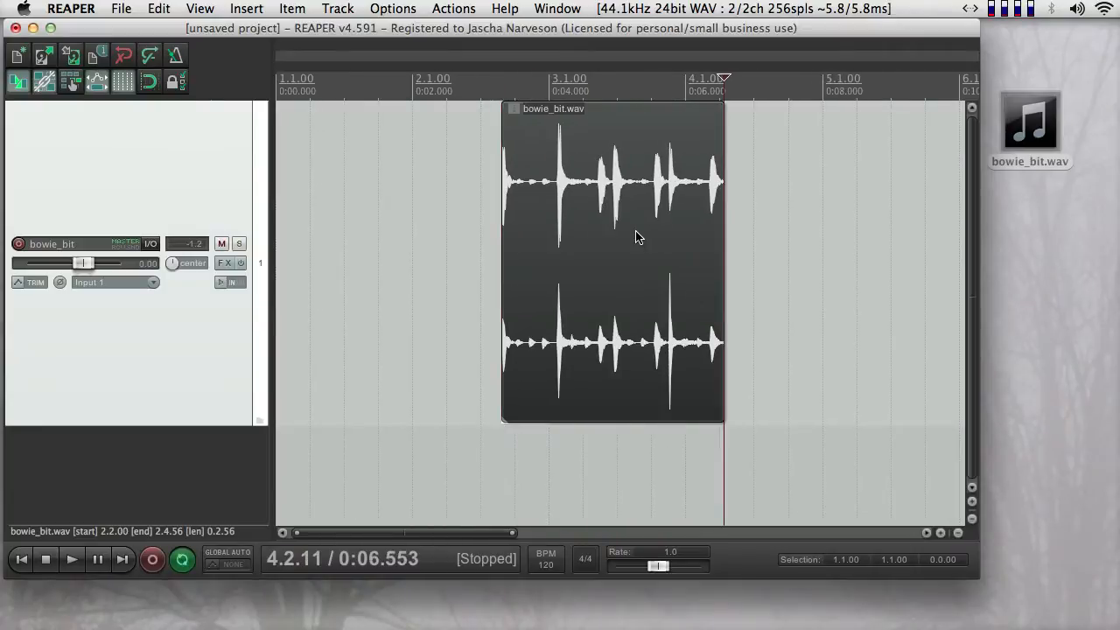
{"action": "scroll", "coordinate": [730, 233], "scroll_direction": "up", "scroll_amount": 10}
{"action": "scroll", "coordinate": [730, 233], "scroll_direction": "up", "scroll_amount": 8}
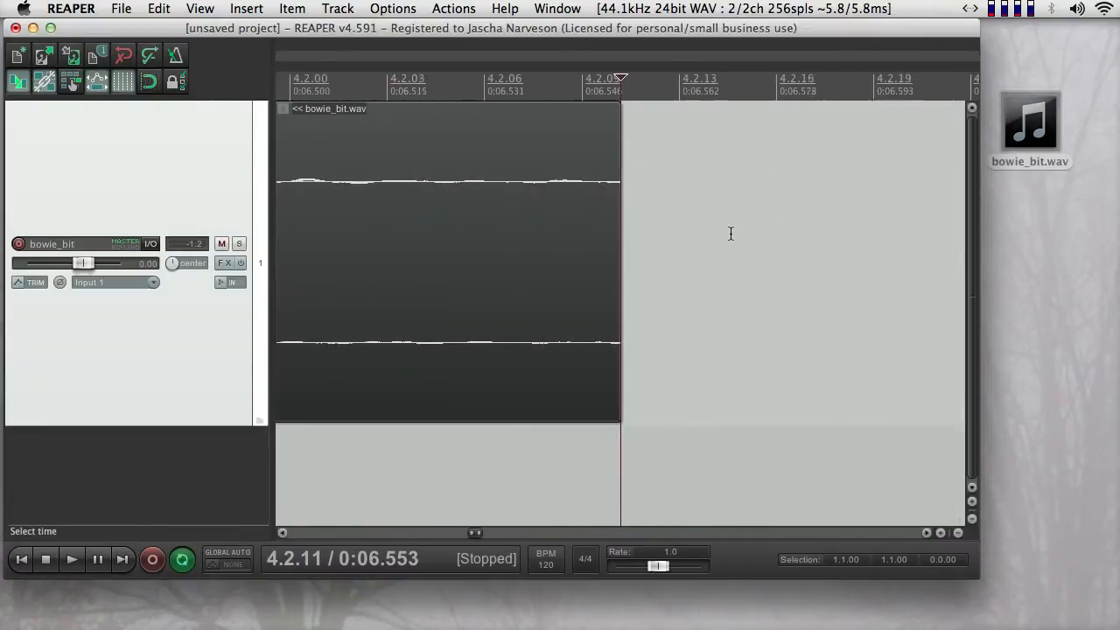
{"action": "scroll", "coordinate": [730, 233], "scroll_direction": "down", "scroll_amount": 1}
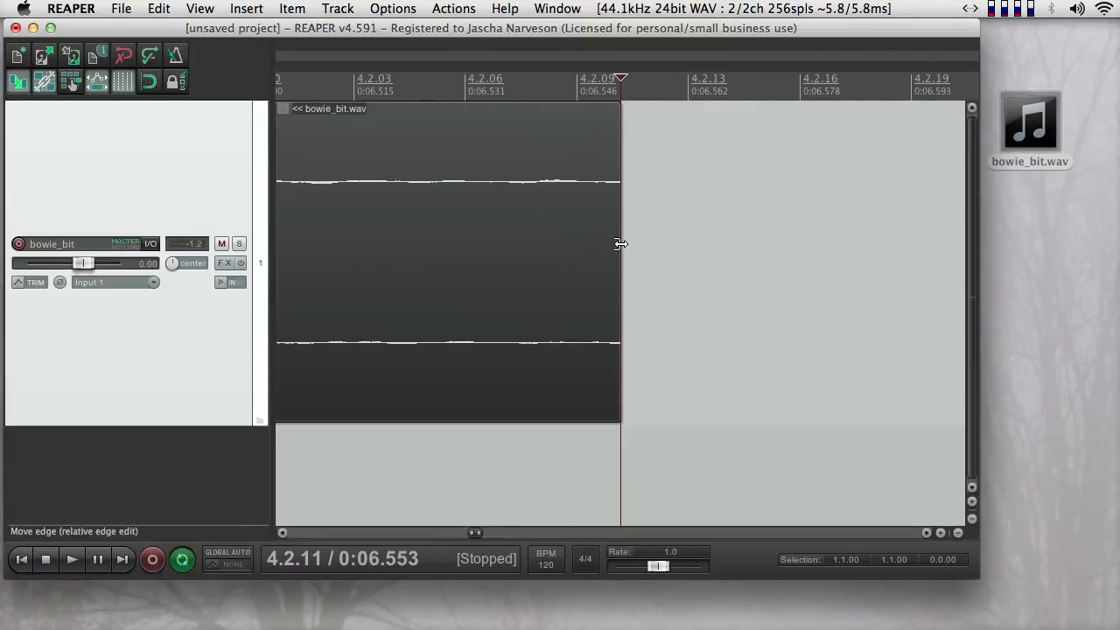
{"action": "left_click_drag", "start_coordinate": [621, 244], "coordinate": [755, 259]}
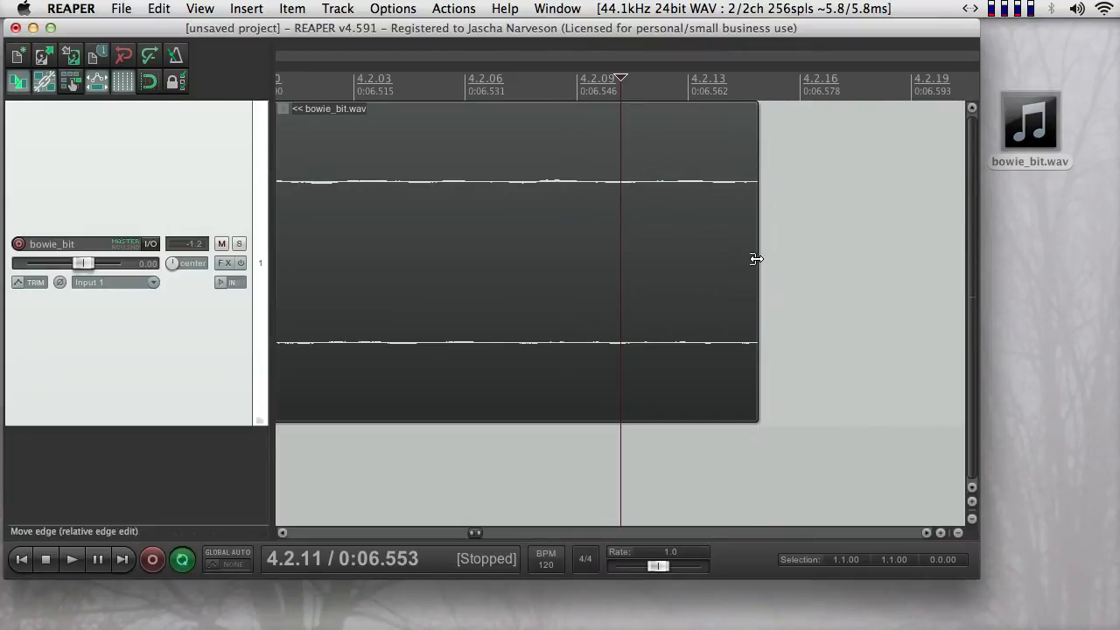
{"action": "left_click", "coordinate": [754, 254]}
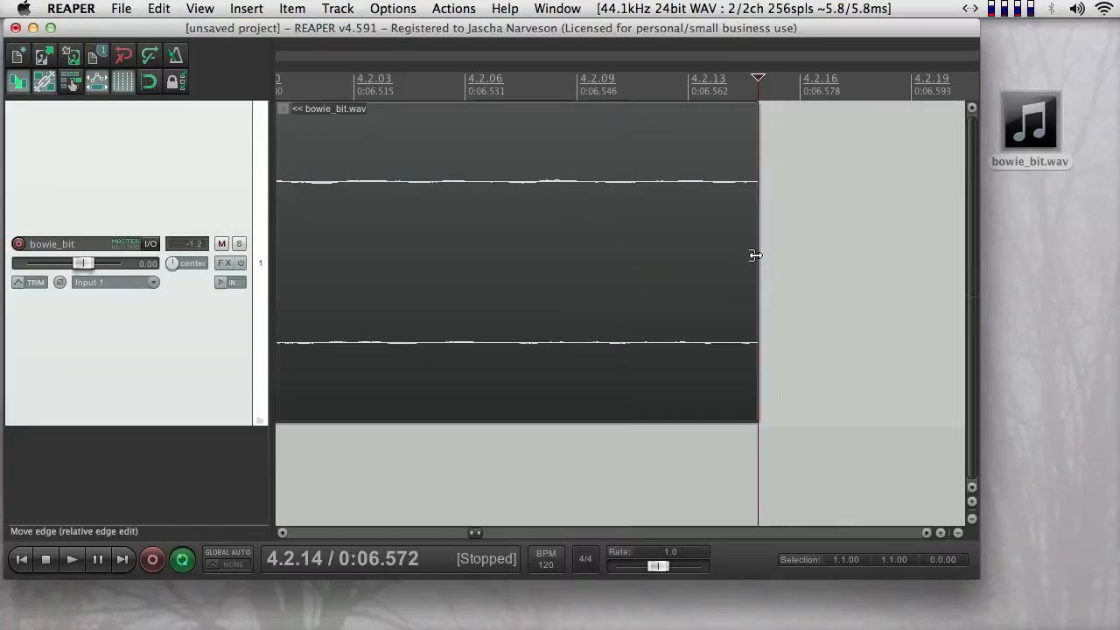
{"action": "scroll", "coordinate": [755, 253], "scroll_direction": "up", "scroll_amount": 5}
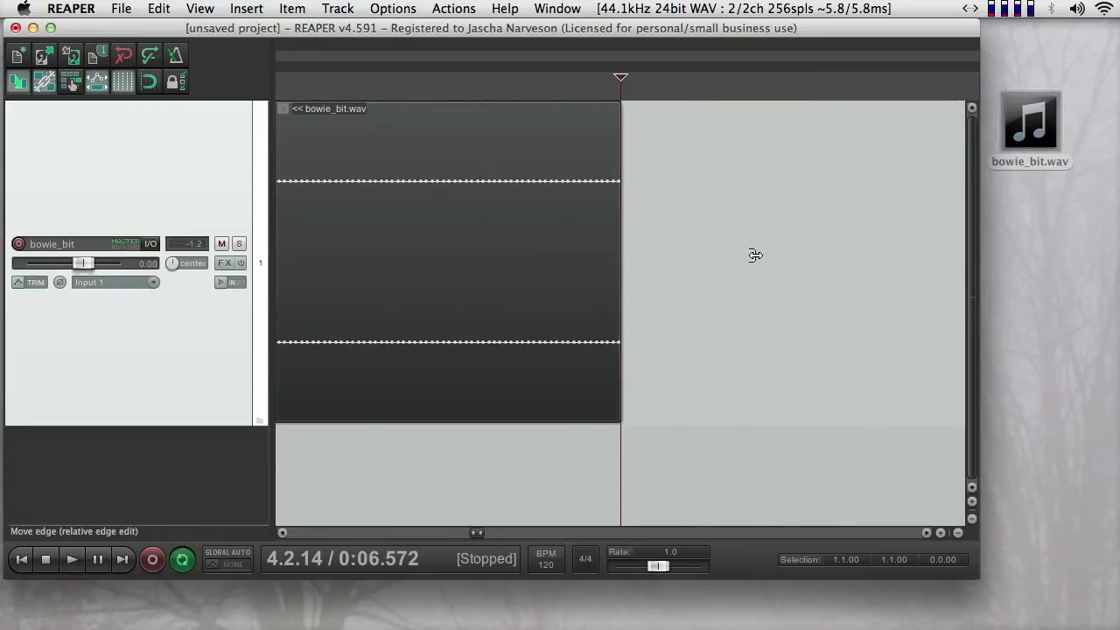
{"action": "scroll", "coordinate": [754, 255], "scroll_direction": "down", "scroll_amount": 6}
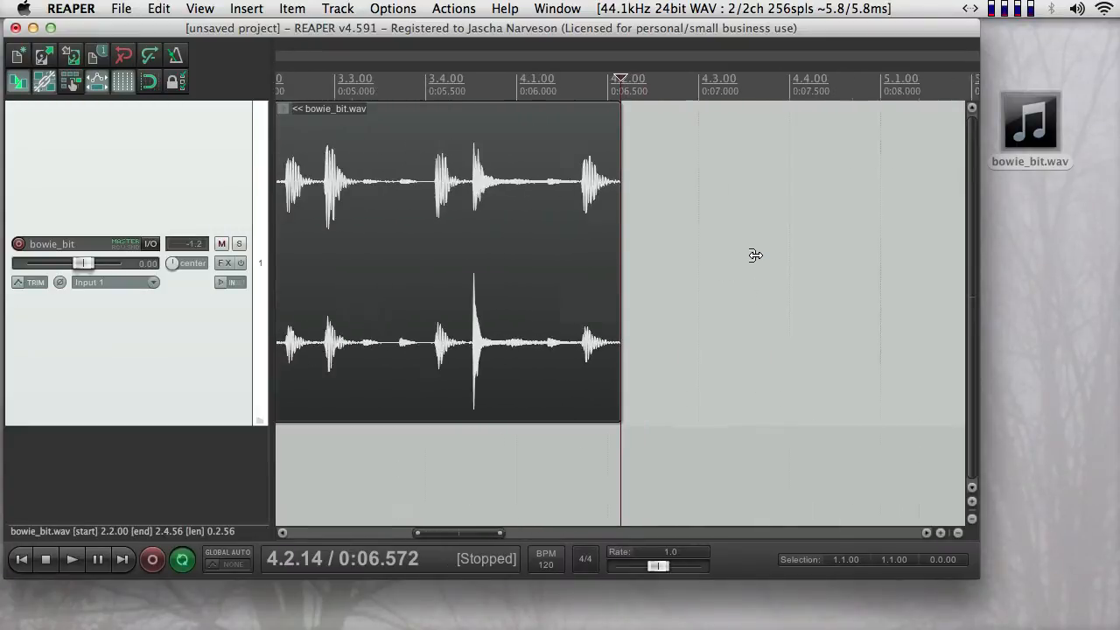
{"action": "scroll", "coordinate": [743, 256], "scroll_direction": "up", "scroll_amount": 5}
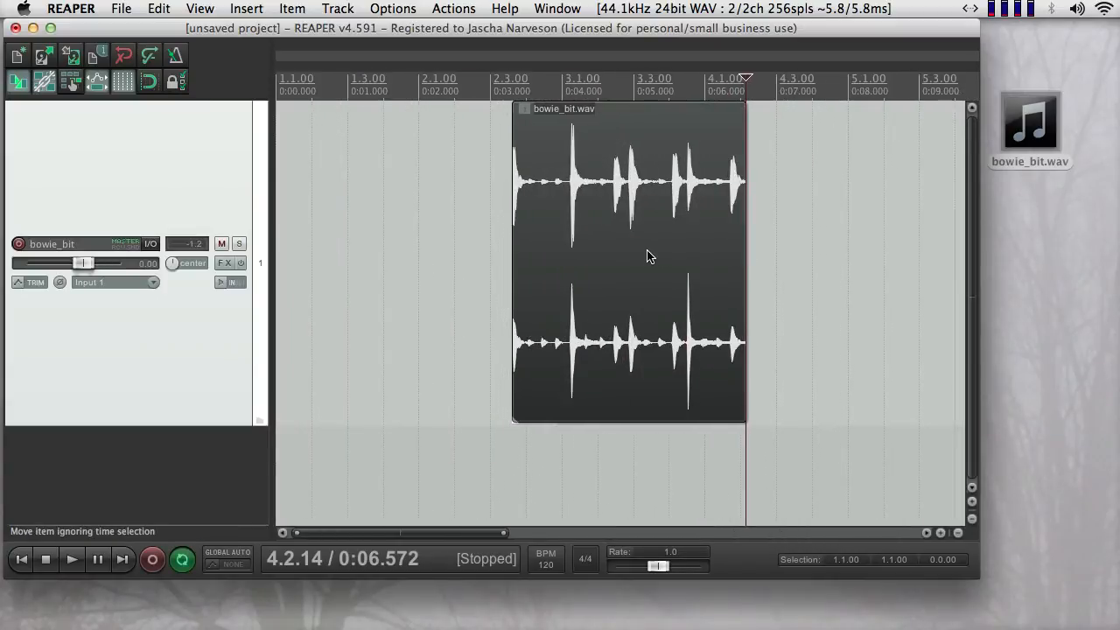
- Set the time selection to the clip's exact length and play the loop
{"action": "key", "text": "super"}
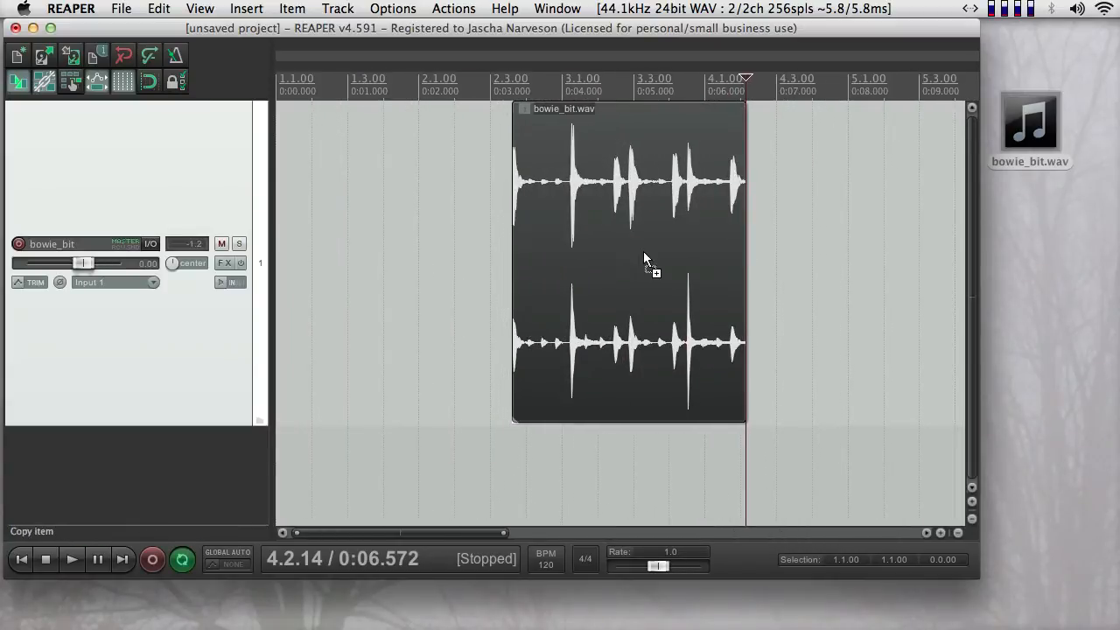
{"action": "left_click", "coordinate": [644, 254]}
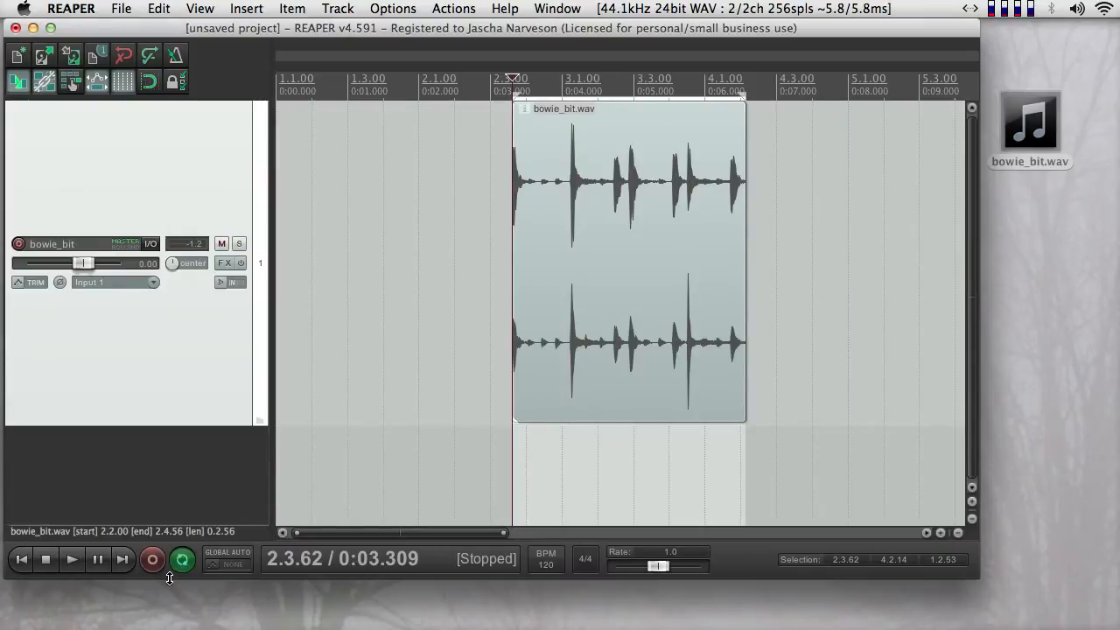
{"action": "key", "text": "space"}
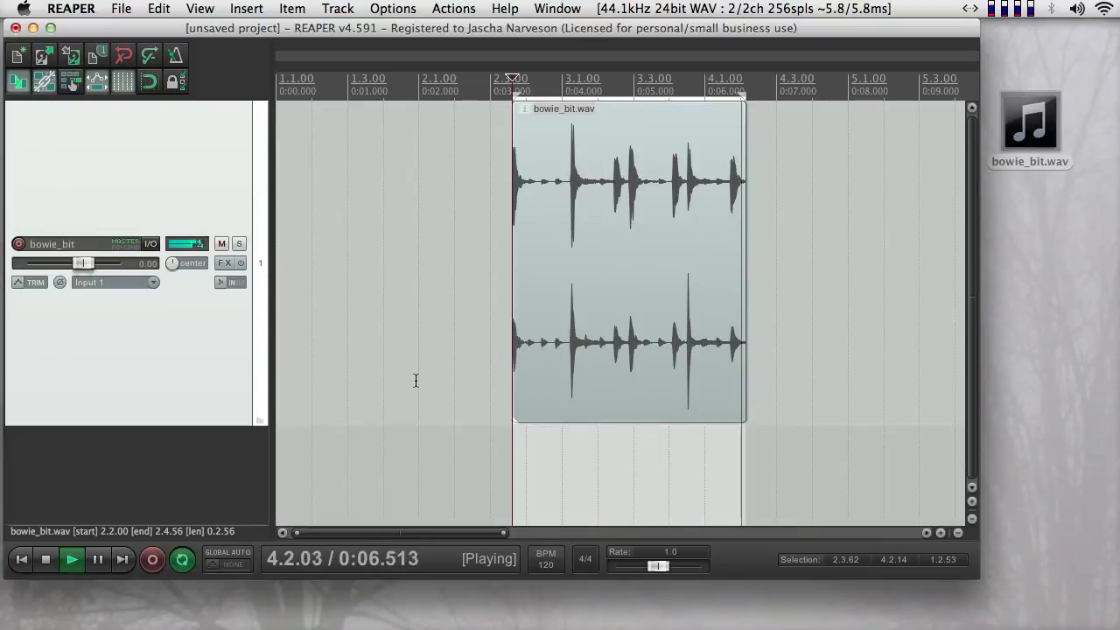
{"action": "key", "text": "space"}
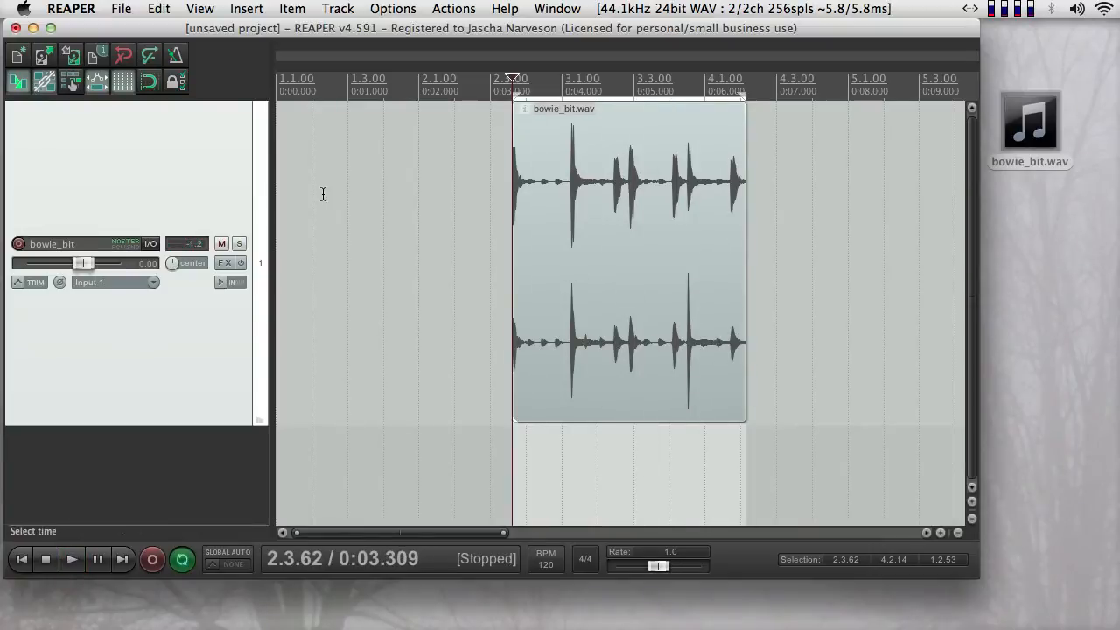
- Move the clip to the project start and insert a measure with detected tempo from a time selection matching the clip
{"action": "left_click_drag", "start_coordinate": [626, 250], "coordinate": [321, 244]}
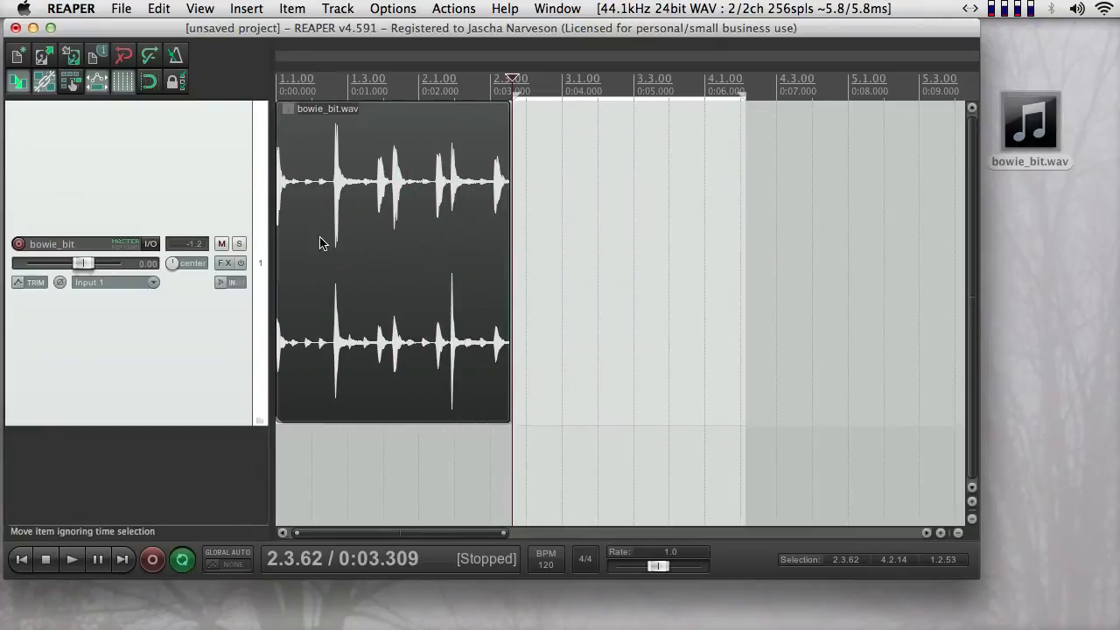
{"action": "double_click", "coordinate": [334, 163]}
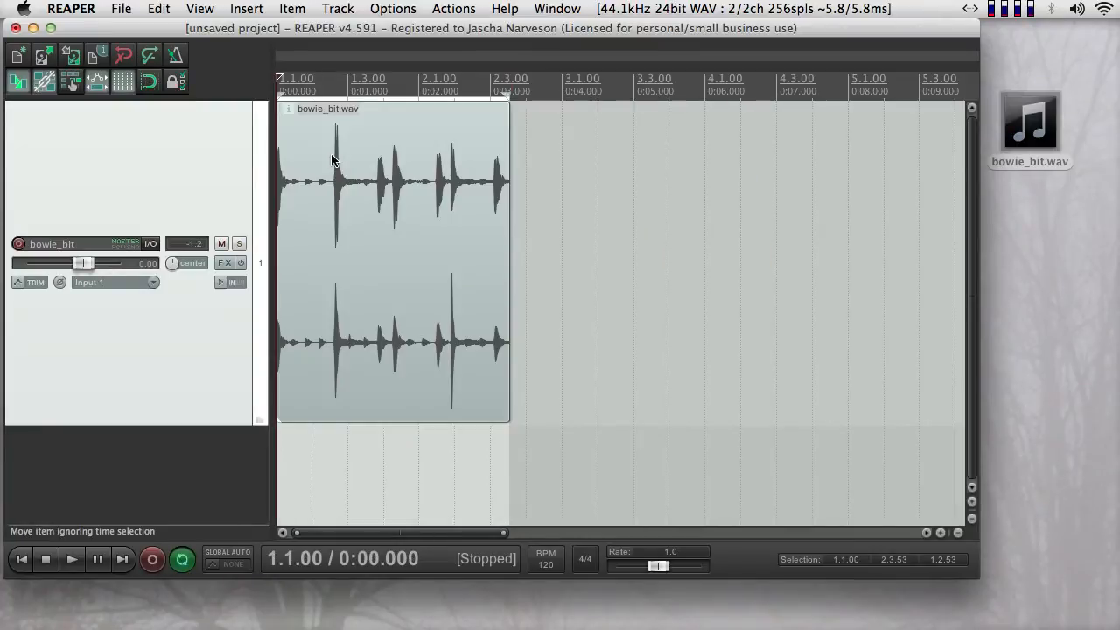
{"action": "left_click", "coordinate": [233, 7]}
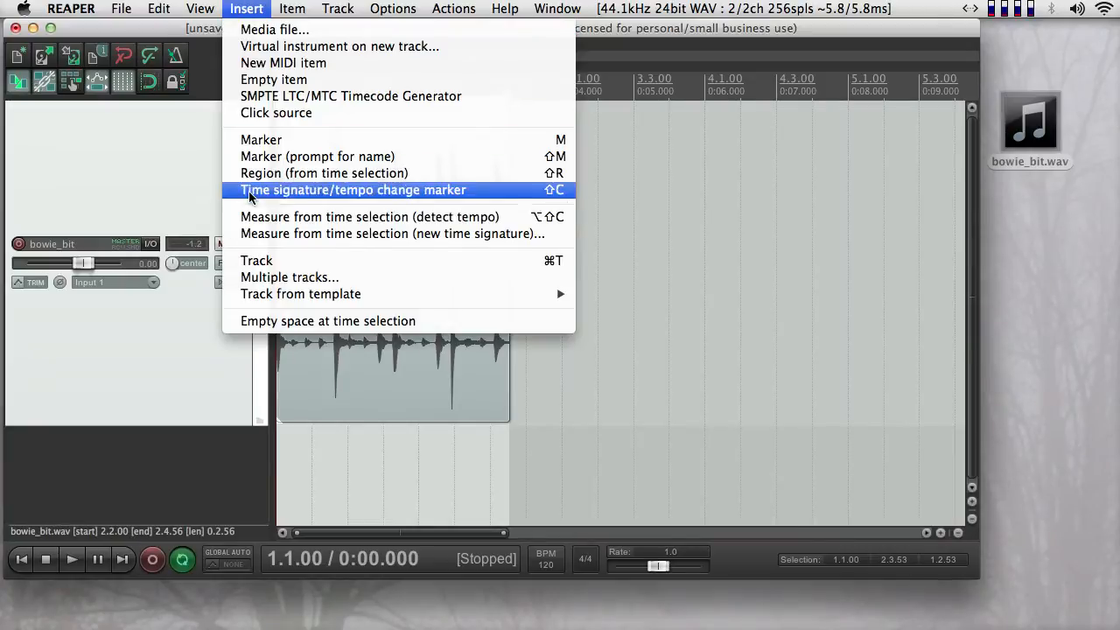
{"action": "left_click", "coordinate": [465, 218]}
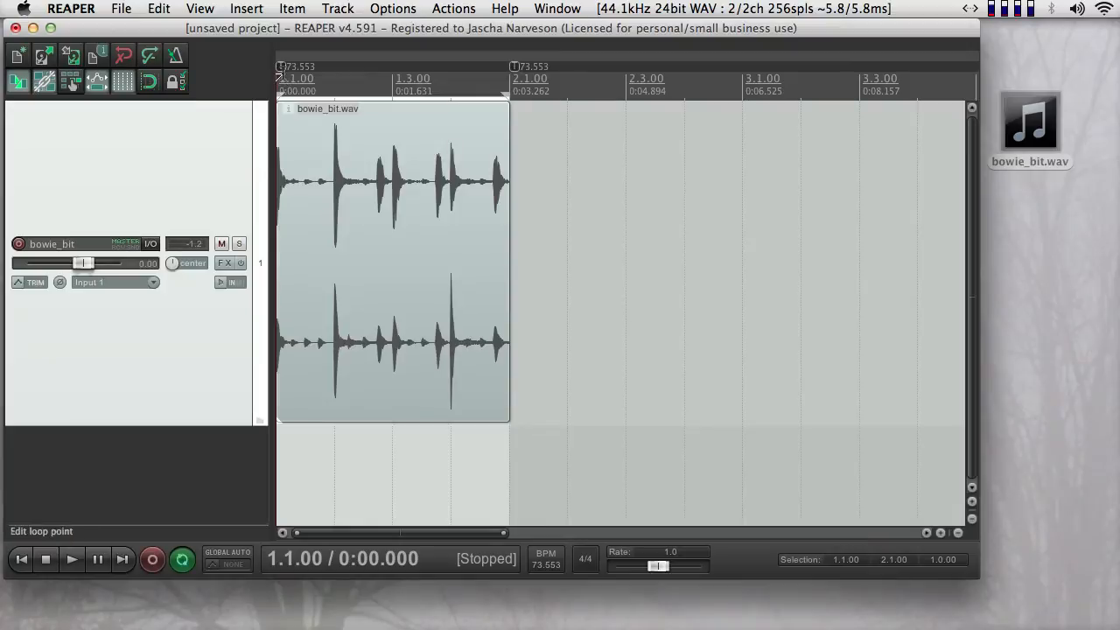
- Enable the metronome and play the loop against it
{"action": "left_click", "coordinate": [175, 50]}
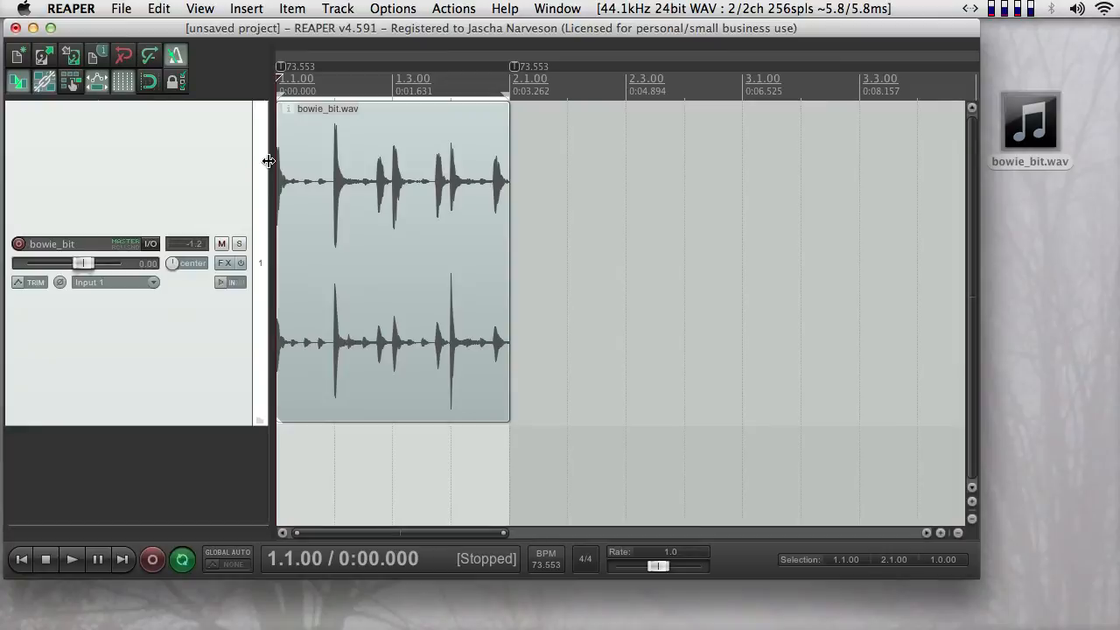
{"action": "key", "text": "space"}
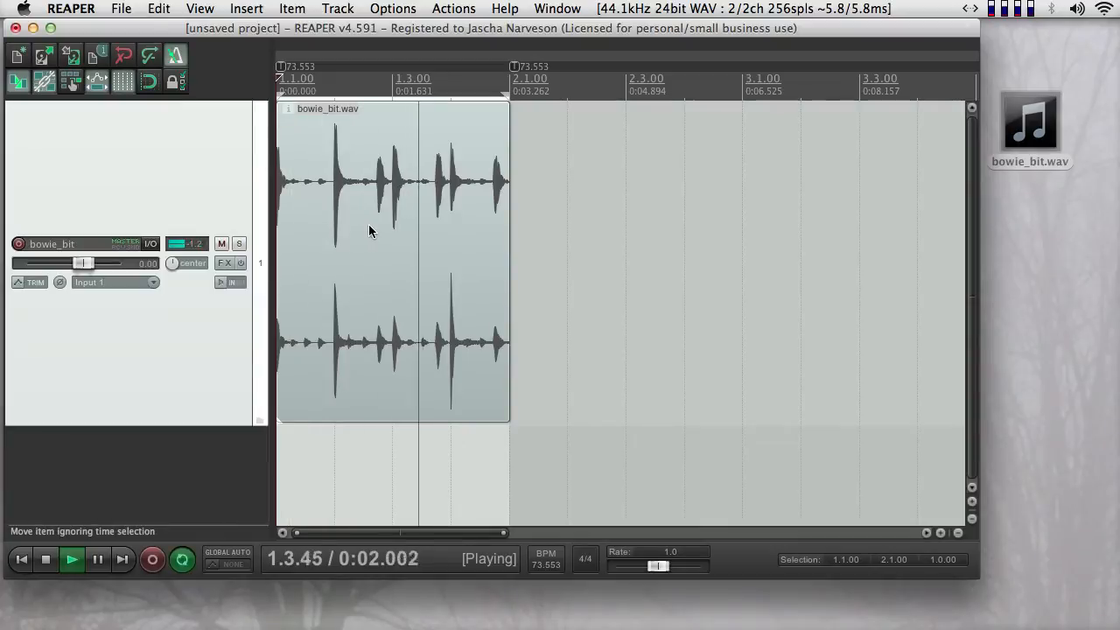
{"action": "key", "text": "space"}
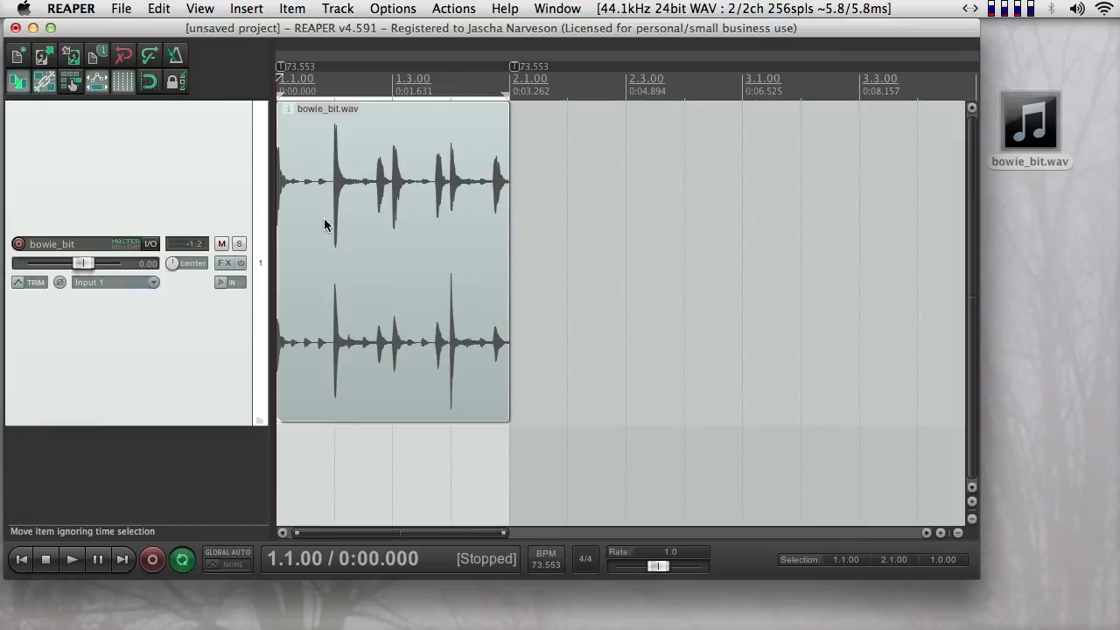
- Place the edit cursor just before the clip's second loud hit, at about 0:00.821
{"action": "left_click", "coordinate": [332, 226]}
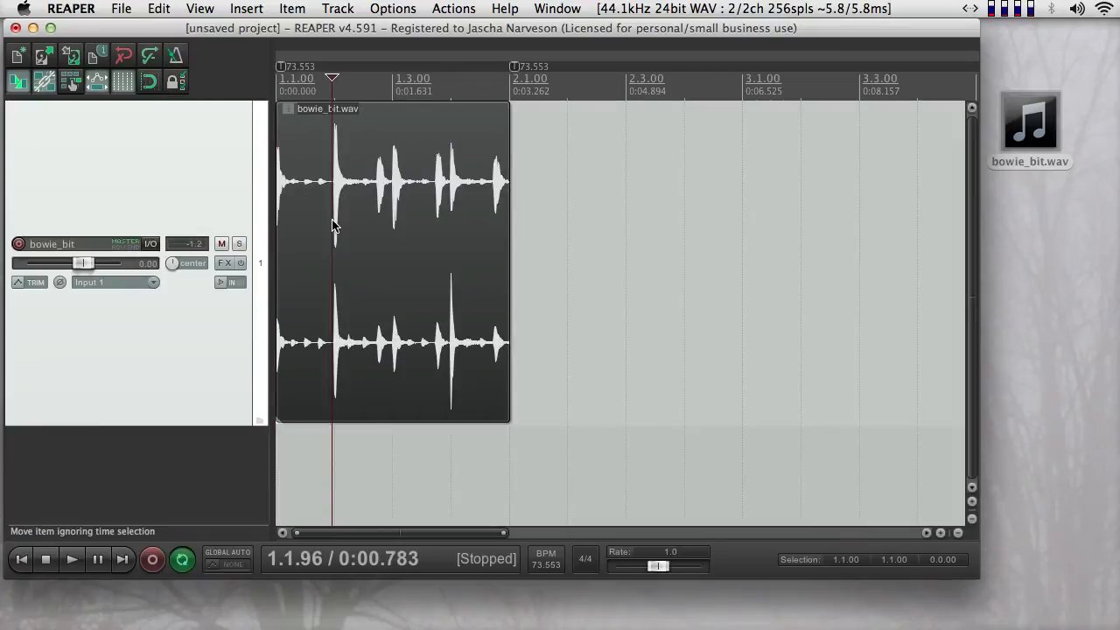
{"action": "scroll", "coordinate": [332, 226], "scroll_direction": "up", "scroll_amount": 8}
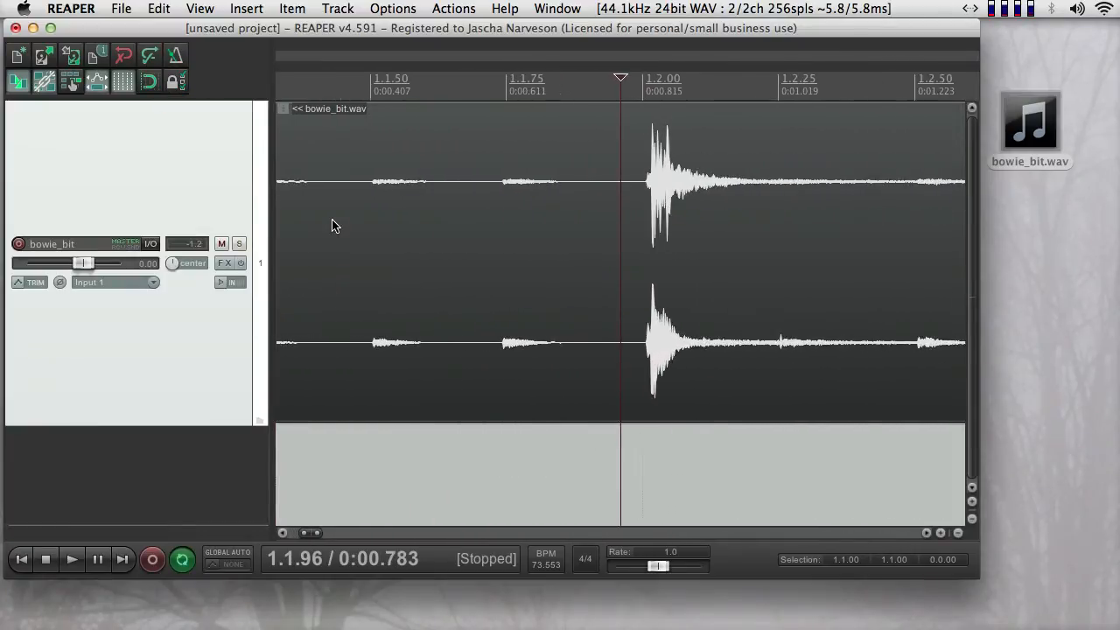
{"action": "scroll", "coordinate": [333, 225], "scroll_direction": "up", "scroll_amount": 4}
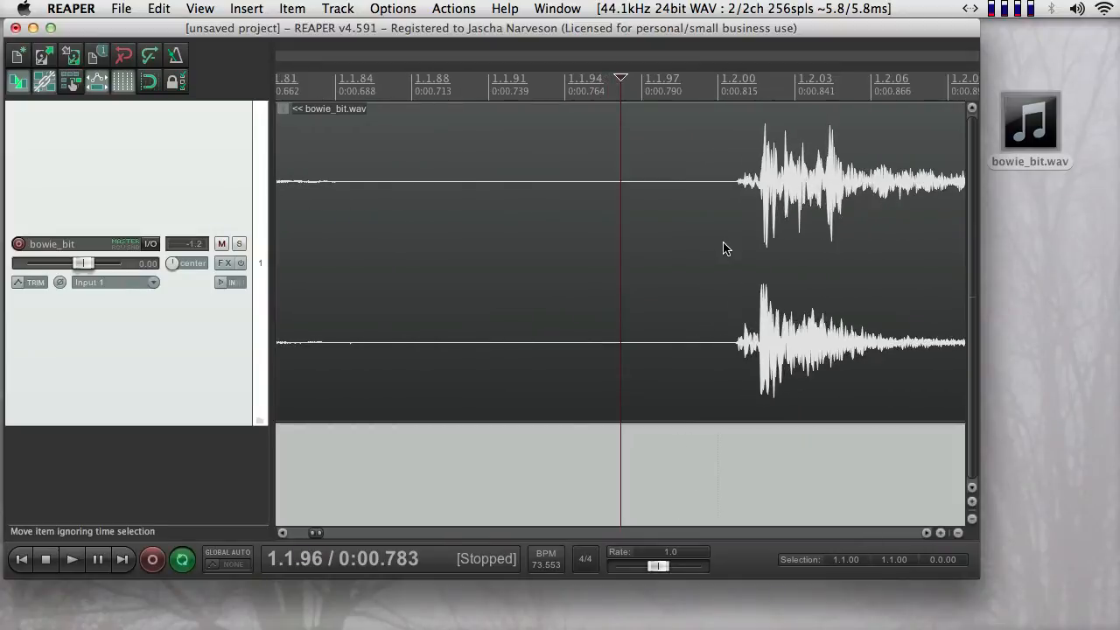
{"action": "left_click", "coordinate": [723, 246]}
{"action": "left_click", "coordinate": [715, 245]}
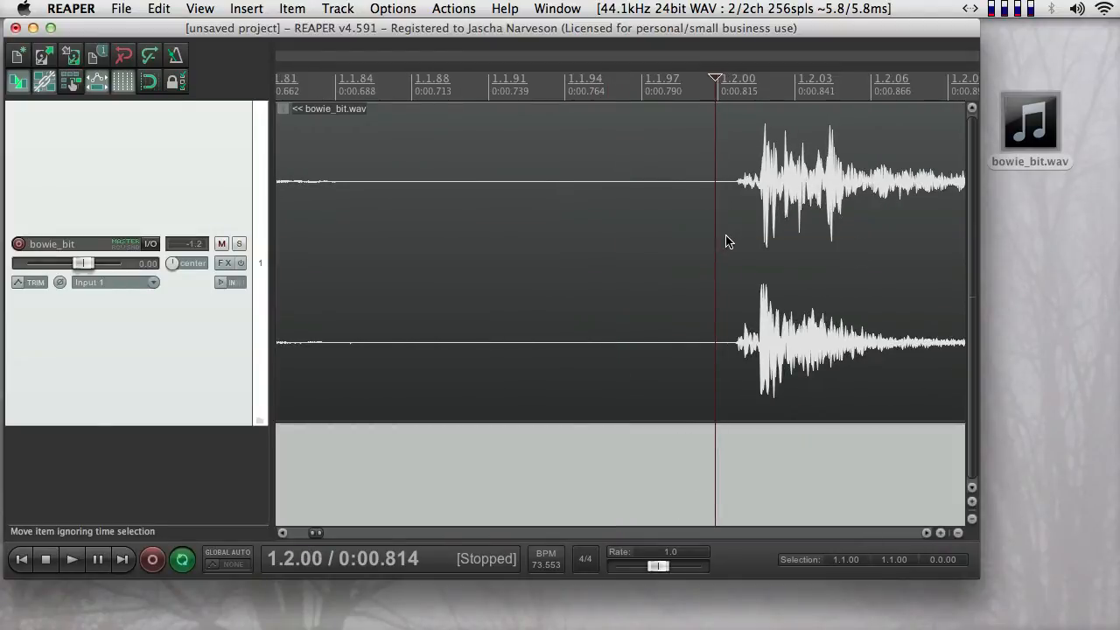
{"action": "scroll", "coordinate": [725, 242], "scroll_direction": "up", "scroll_amount": 6}
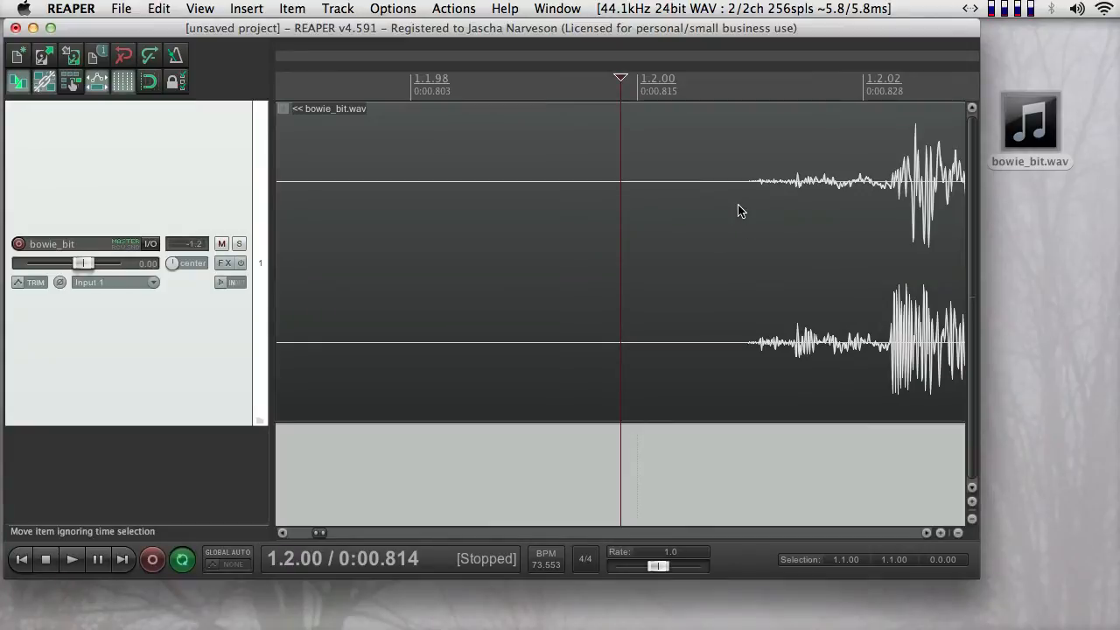
{"action": "scroll", "coordinate": [738, 210], "scroll_direction": "up", "scroll_amount": 5}
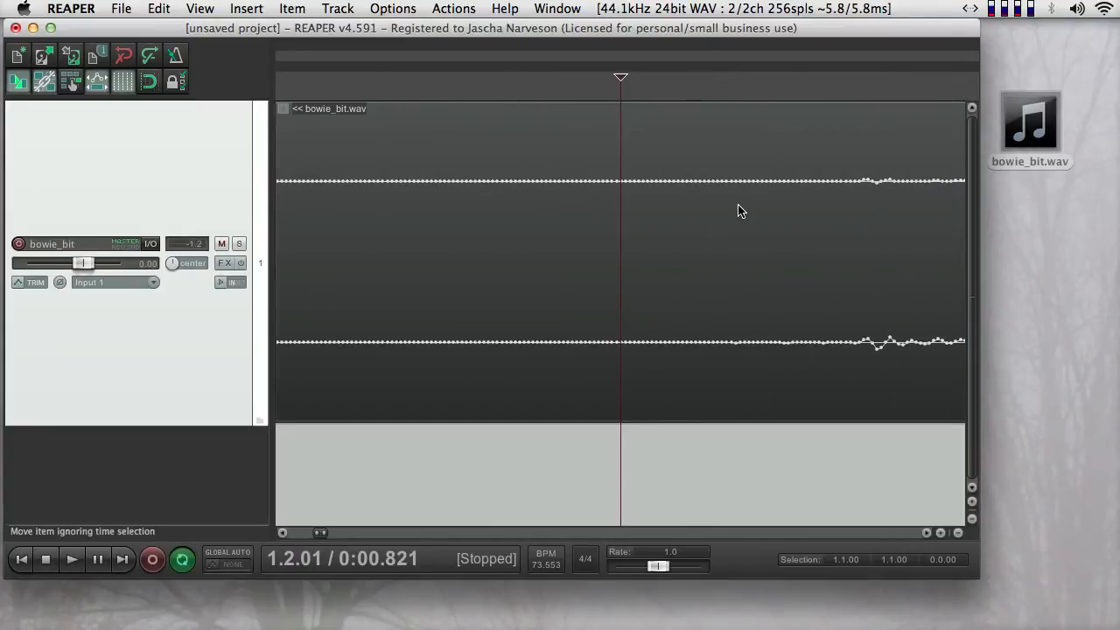
- Fine-tune the edit cursor to the exact onset of the second loud hit and insert a marker there
{"action": "scroll", "coordinate": [738, 210], "scroll_direction": "down", "scroll_amount": 5}
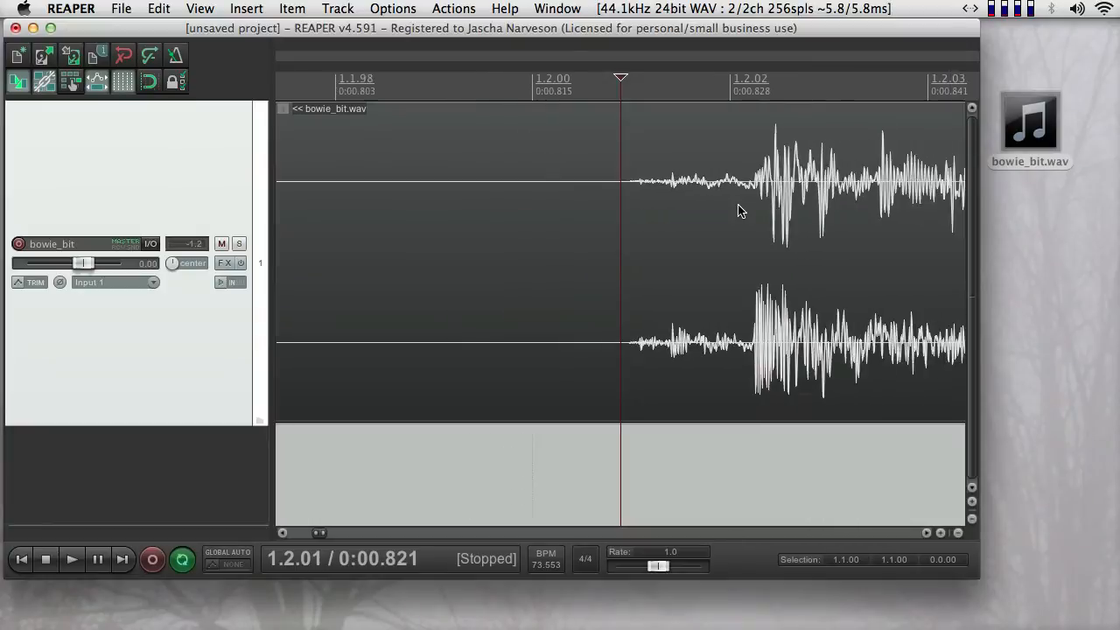
{"action": "scroll", "coordinate": [737, 210], "scroll_direction": "down", "scroll_amount": 3}
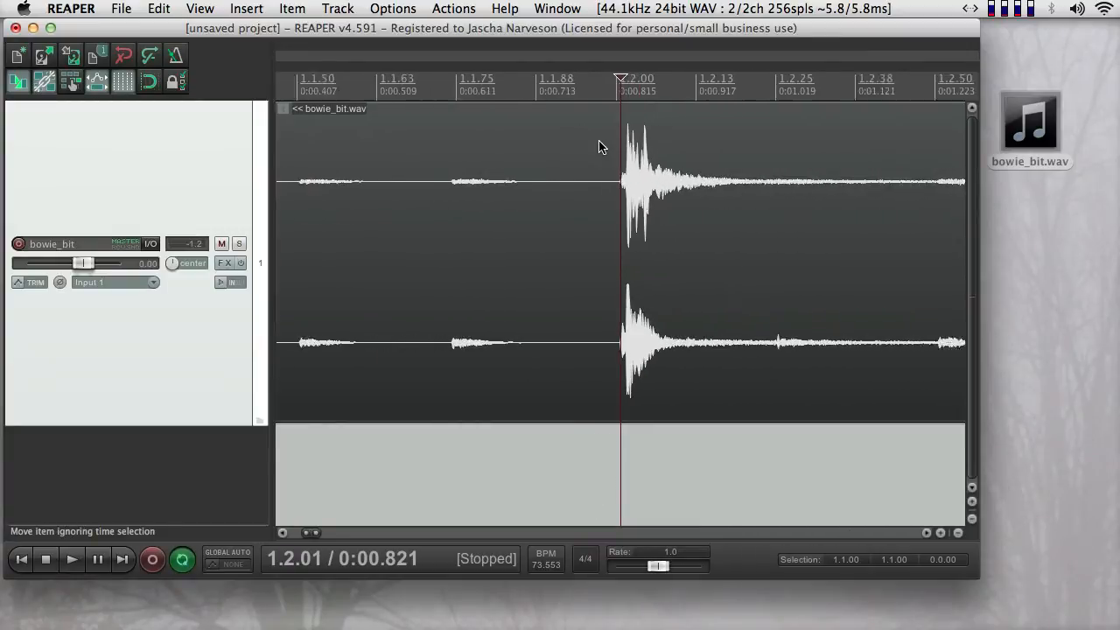
{"action": "scroll", "coordinate": [599, 147], "scroll_direction": "down", "scroll_amount": 5}
{"action": "scroll", "coordinate": [523, 181], "scroll_direction": "up", "scroll_amount": 10}
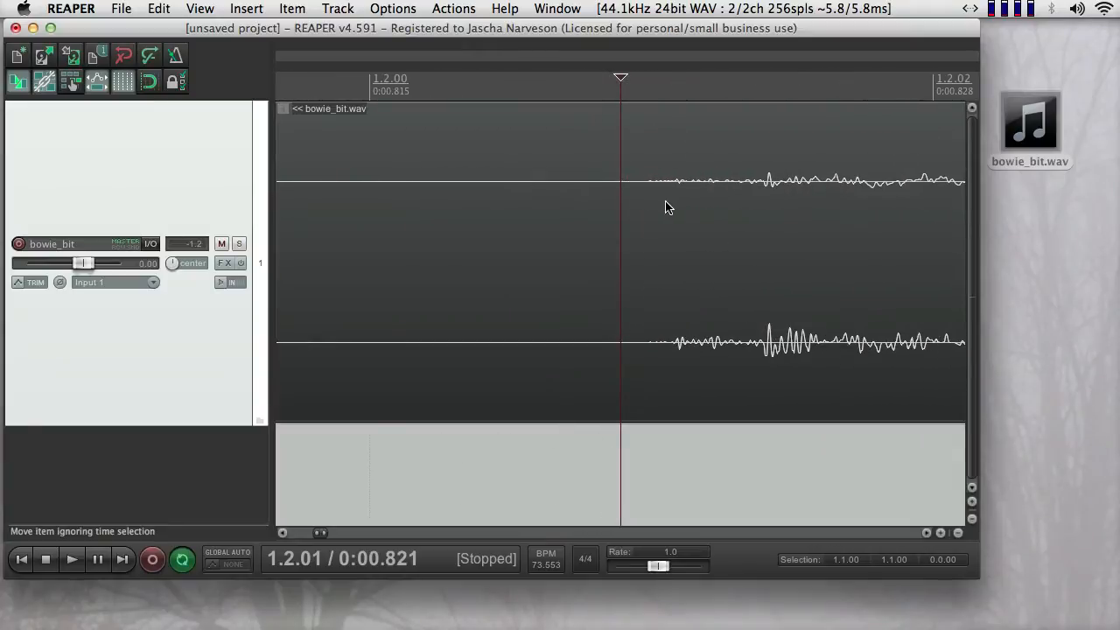
{"action": "left_click", "coordinate": [630, 201]}
{"action": "left_click", "coordinate": [639, 199]}
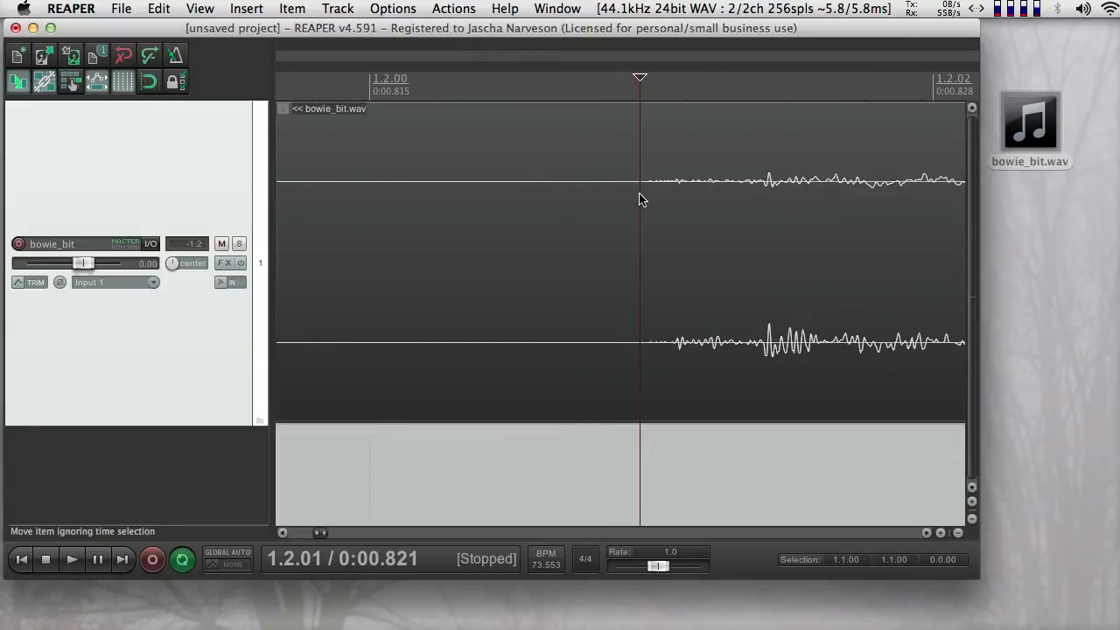
{"action": "left_click", "coordinate": [642, 192]}
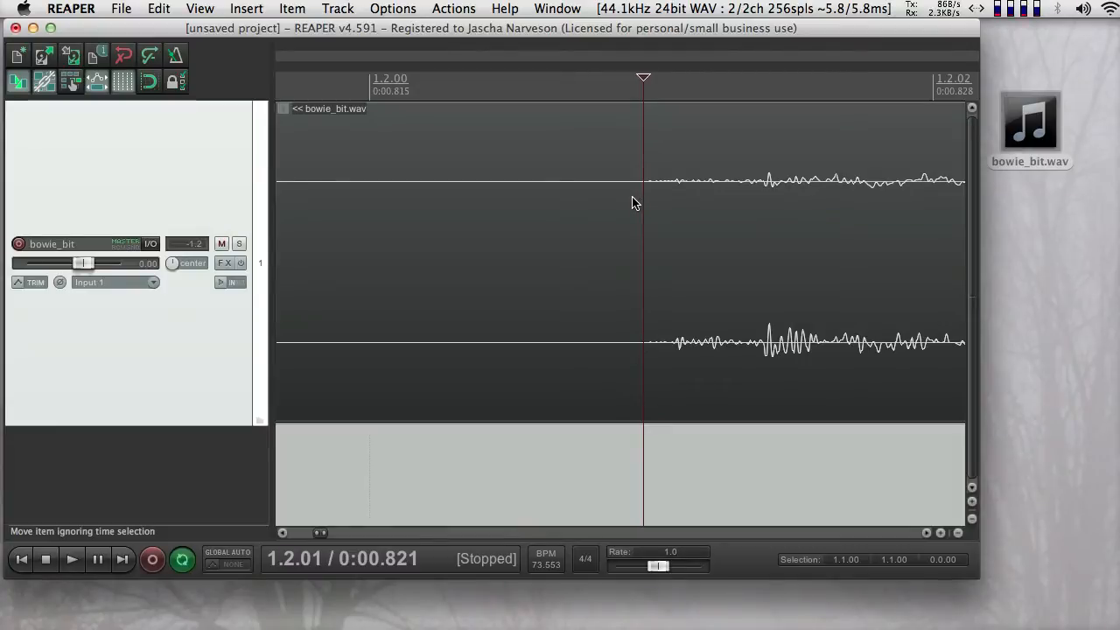
{"action": "key", "text": "m"}
{"action": "scroll", "coordinate": [658, 313], "scroll_direction": "down", "scroll_amount": 3}
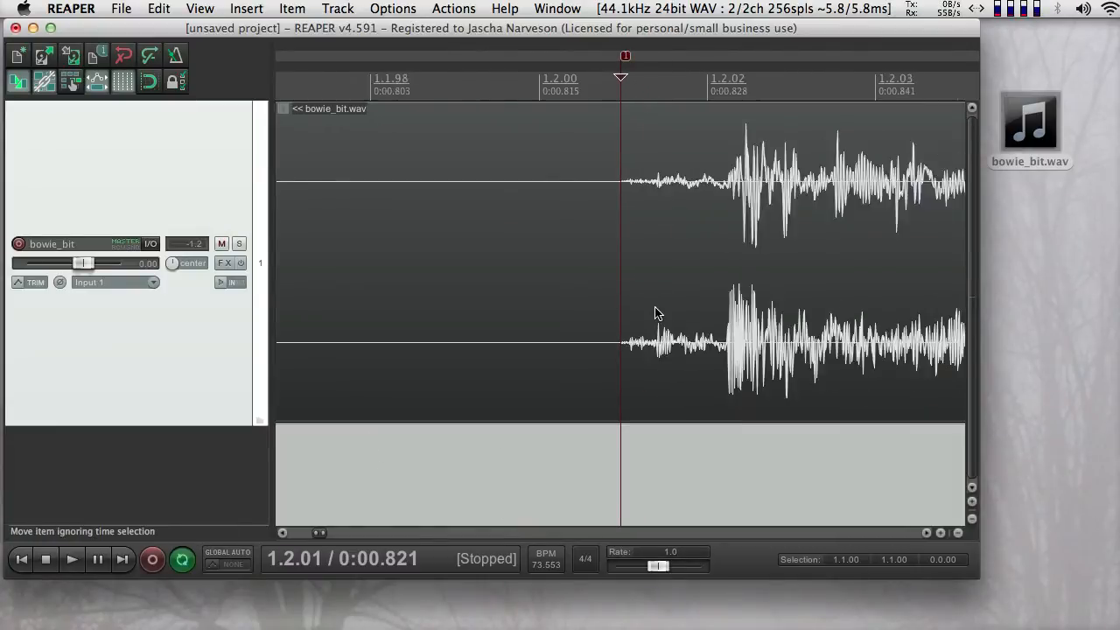
- Play the drum loop from the project start to listen for its next main hit
{"action": "scroll", "coordinate": [658, 313], "scroll_direction": "down", "scroll_amount": 10}
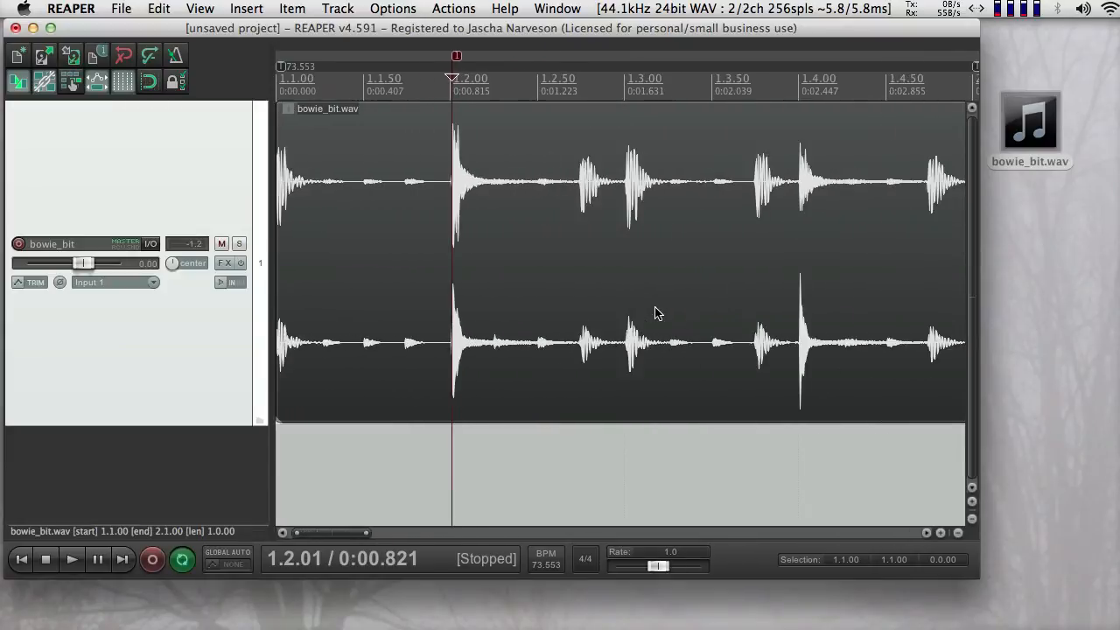
{"action": "scroll", "coordinate": [658, 313], "scroll_direction": "down", "scroll_amount": 3}
{"action": "scroll", "coordinate": [658, 313], "scroll_direction": "up", "scroll_amount": 2}
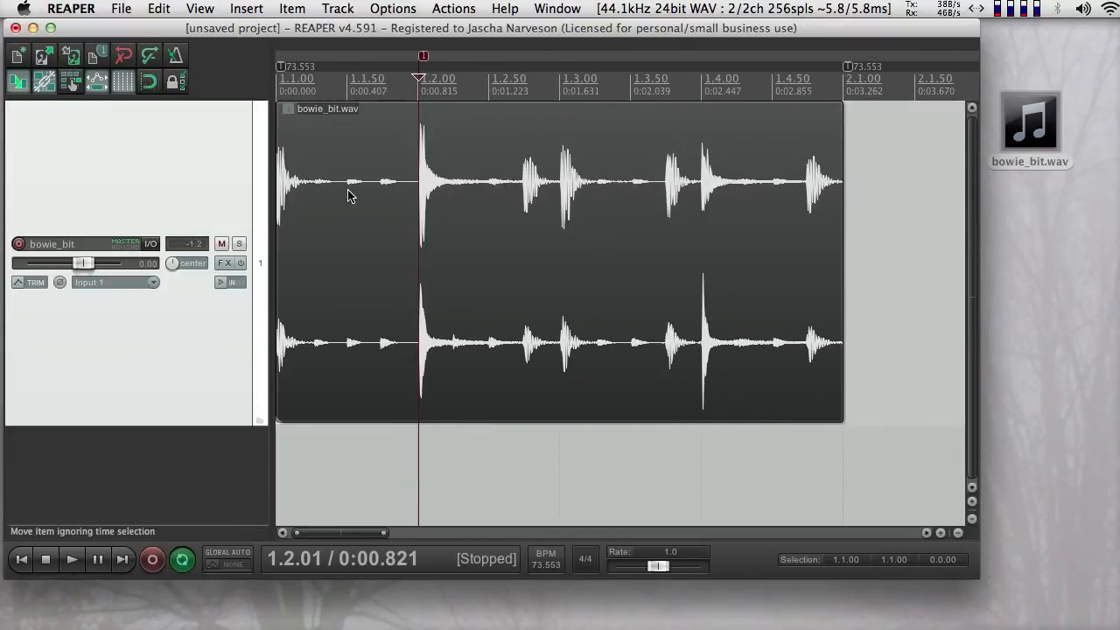
{"action": "key", "text": "Home"}
{"action": "key", "text": "space"}
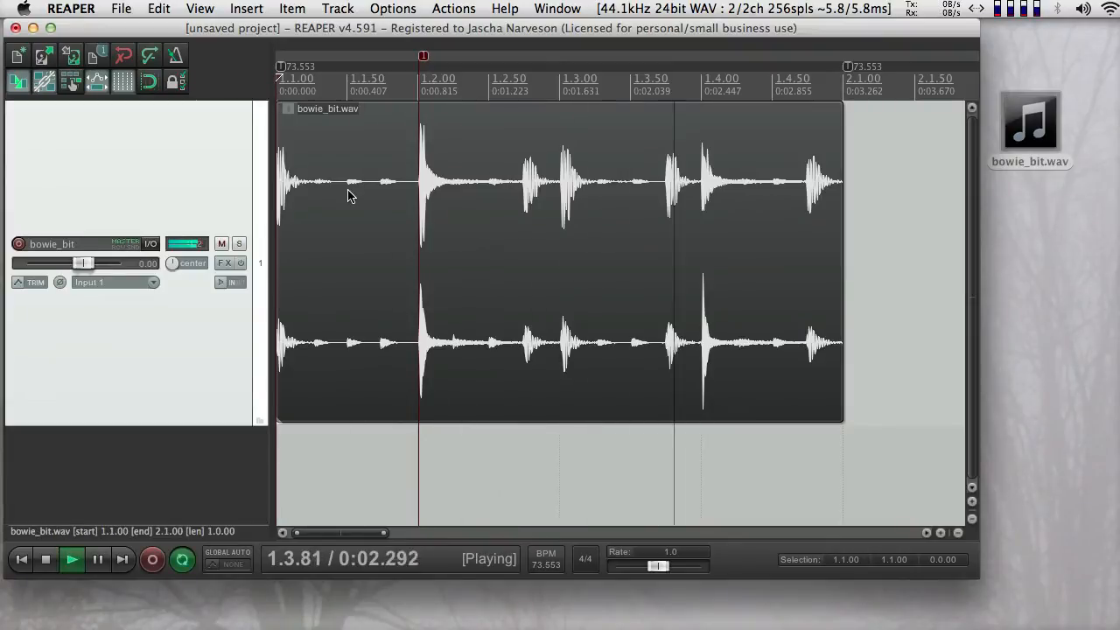
{"action": "key", "text": "space"}
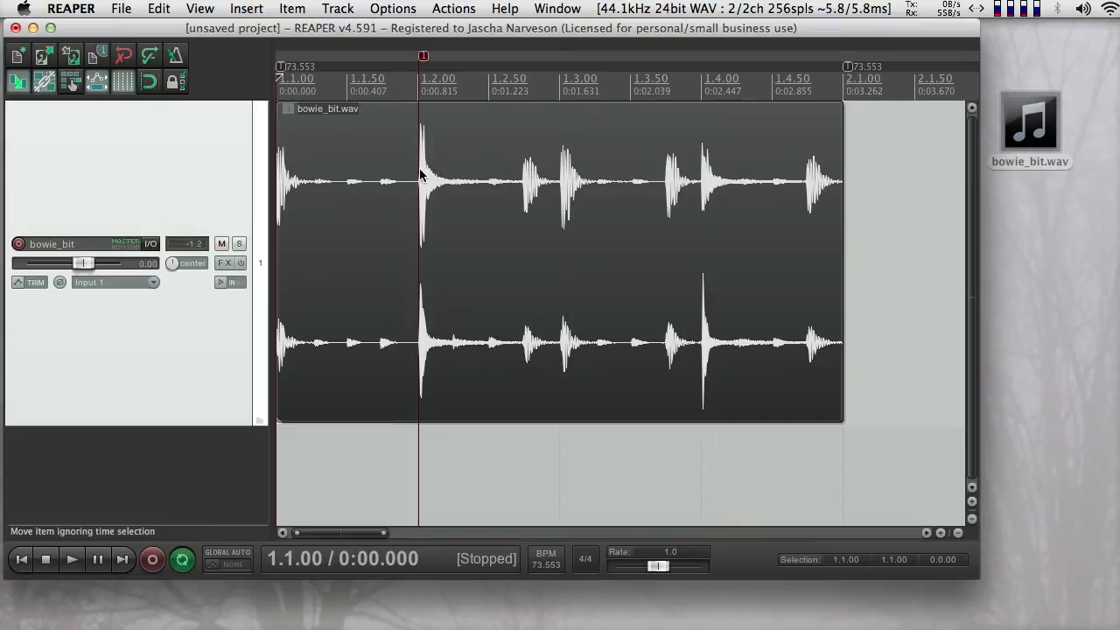
- Place the edit cursor at the exact onset of the hit near beat 1.3, at about 0:01.638, and insert a marker there
{"action": "left_click", "coordinate": [564, 178]}
{"action": "scroll", "coordinate": [561, 178], "scroll_direction": "up", "scroll_amount": 15}
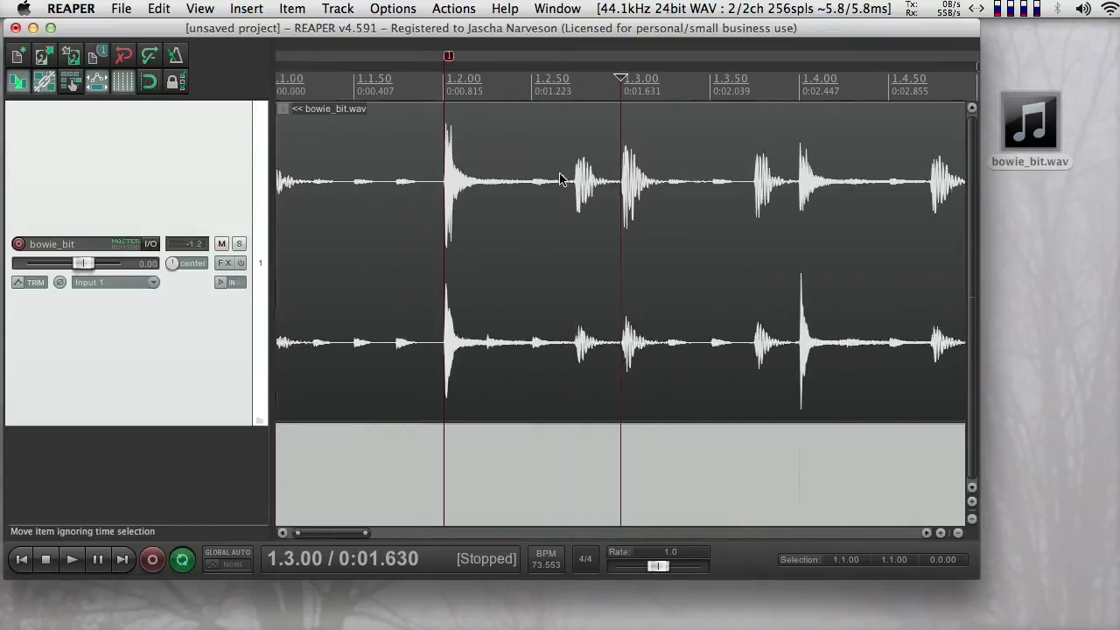
{"action": "scroll", "coordinate": [560, 179], "scroll_direction": "up", "scroll_amount": 1}
{"action": "scroll", "coordinate": [561, 178], "scroll_direction": "down", "scroll_amount": 5}
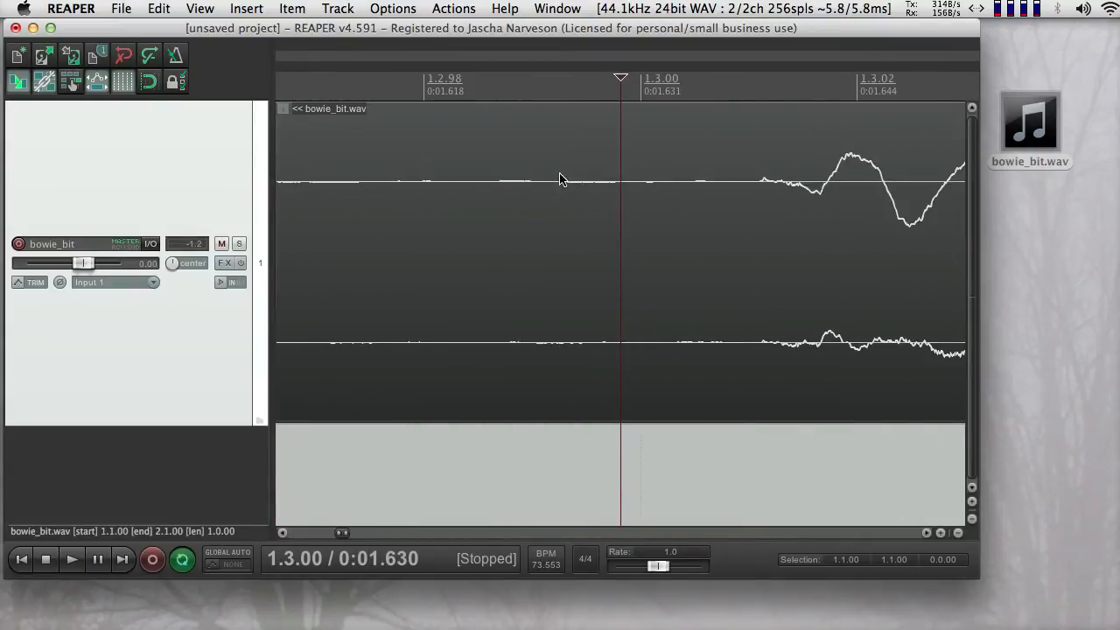
{"action": "left_click", "coordinate": [746, 188]}
{"action": "scroll", "coordinate": [763, 226], "scroll_direction": "up", "scroll_amount": 4}
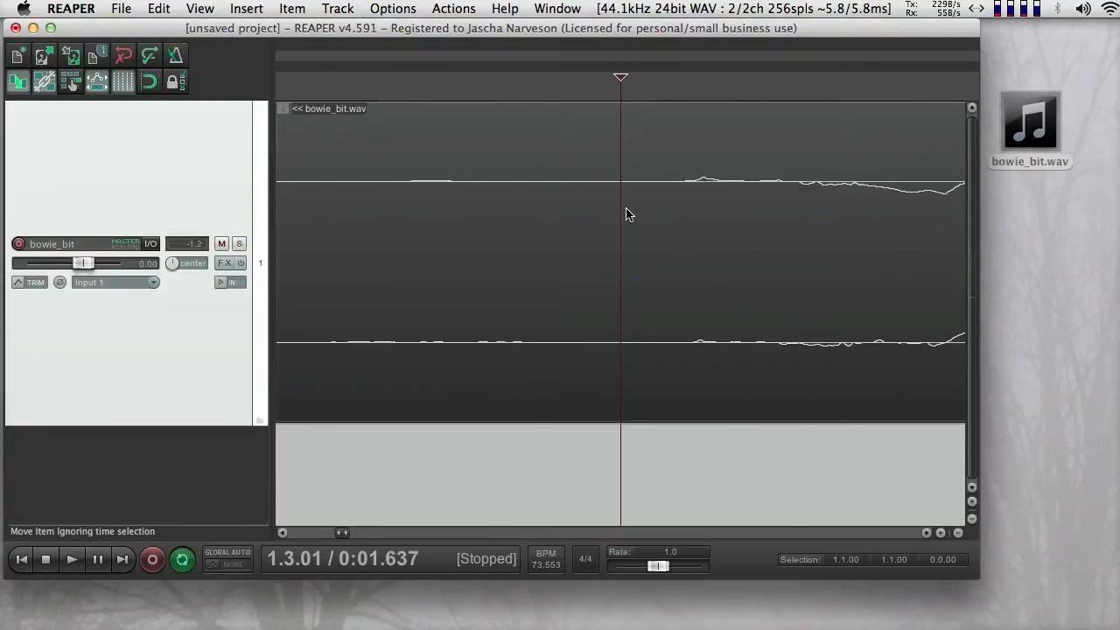
{"action": "left_click", "coordinate": [669, 212]}
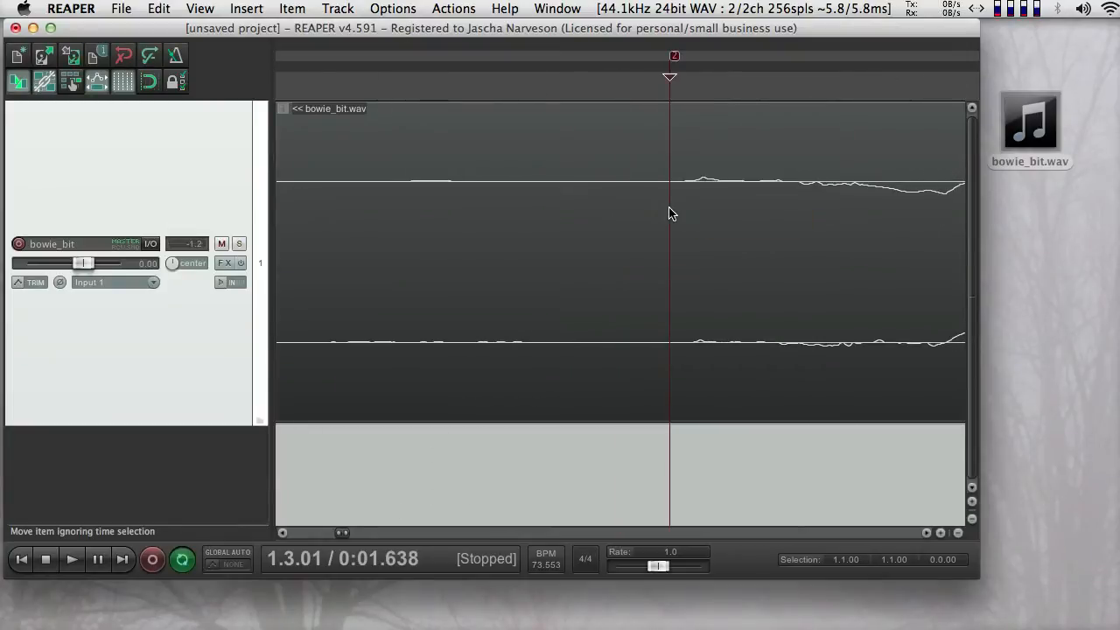
- Set the time selection to the span between markers 1 and 2 and play it looped
{"action": "scroll", "coordinate": [670, 213], "scroll_direction": "down", "scroll_amount": 6}
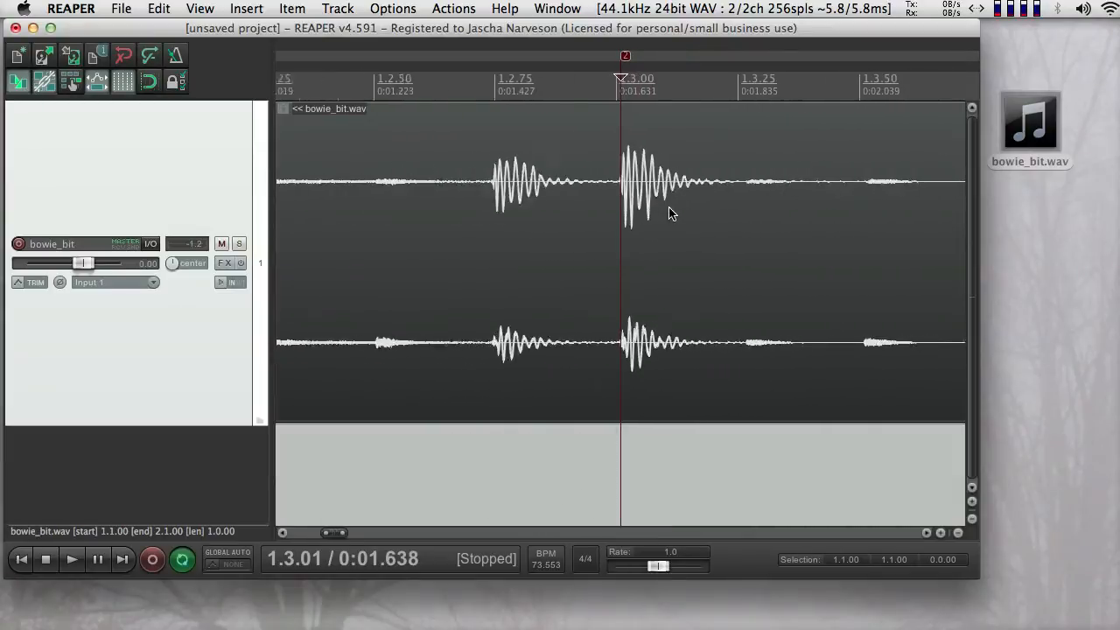
{"action": "scroll", "coordinate": [669, 213], "scroll_direction": "down", "scroll_amount": 4}
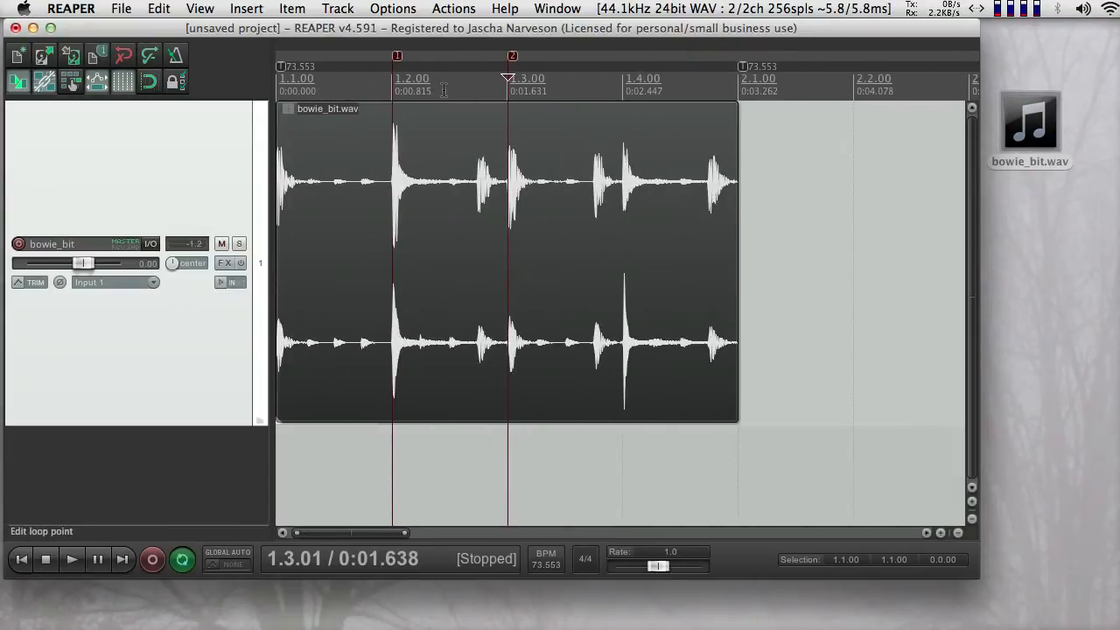
{"action": "double_click", "coordinate": [443, 90]}
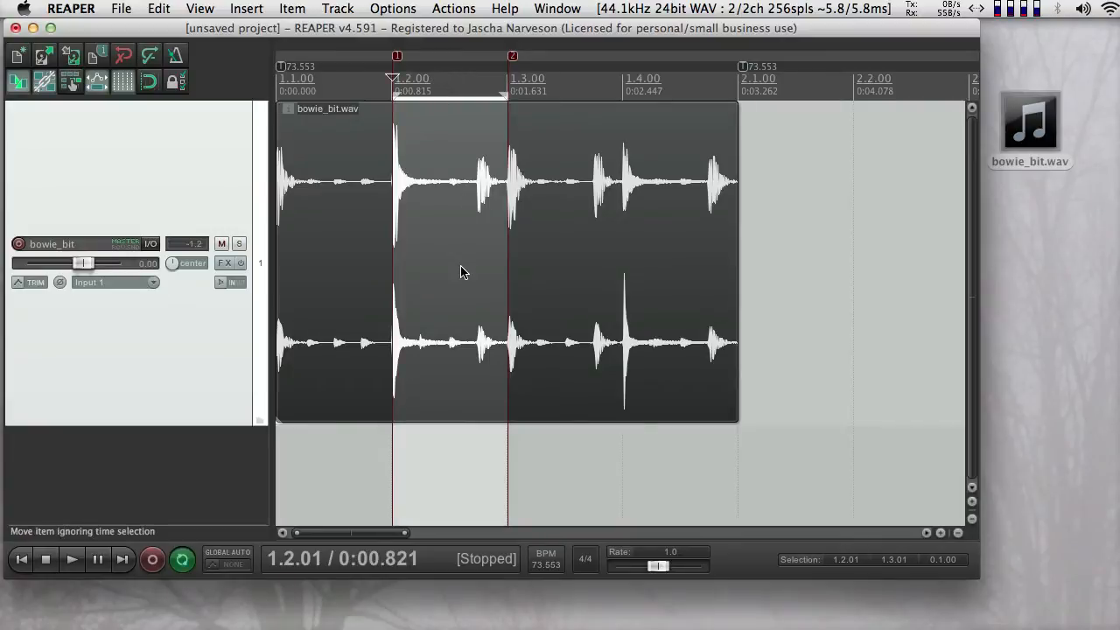
{"action": "key", "text": "space"}
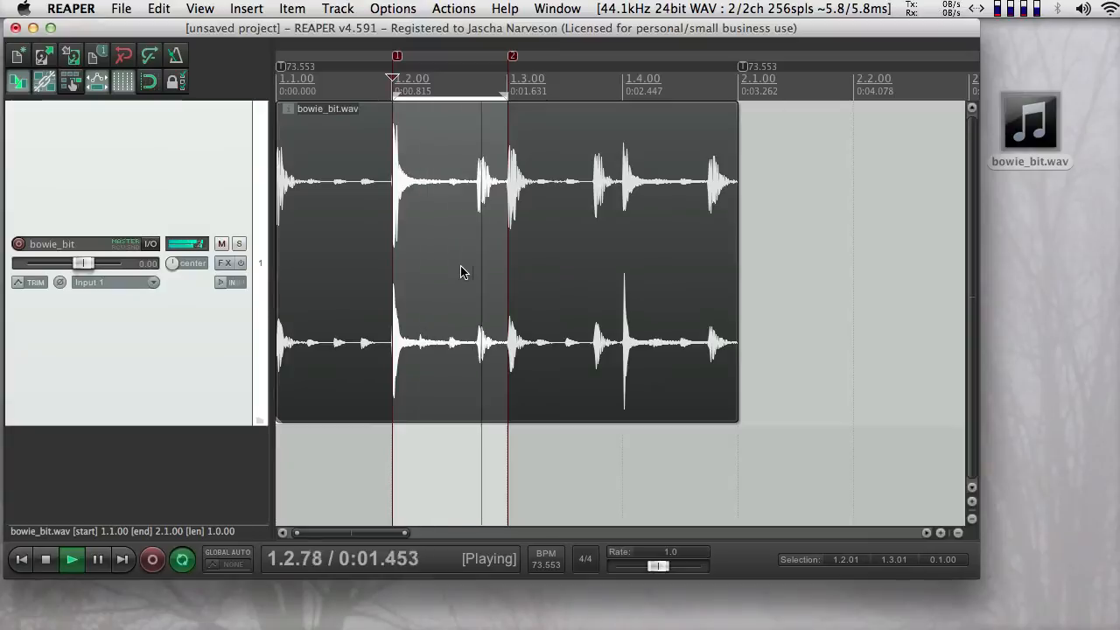
{"action": "key", "text": "space"}
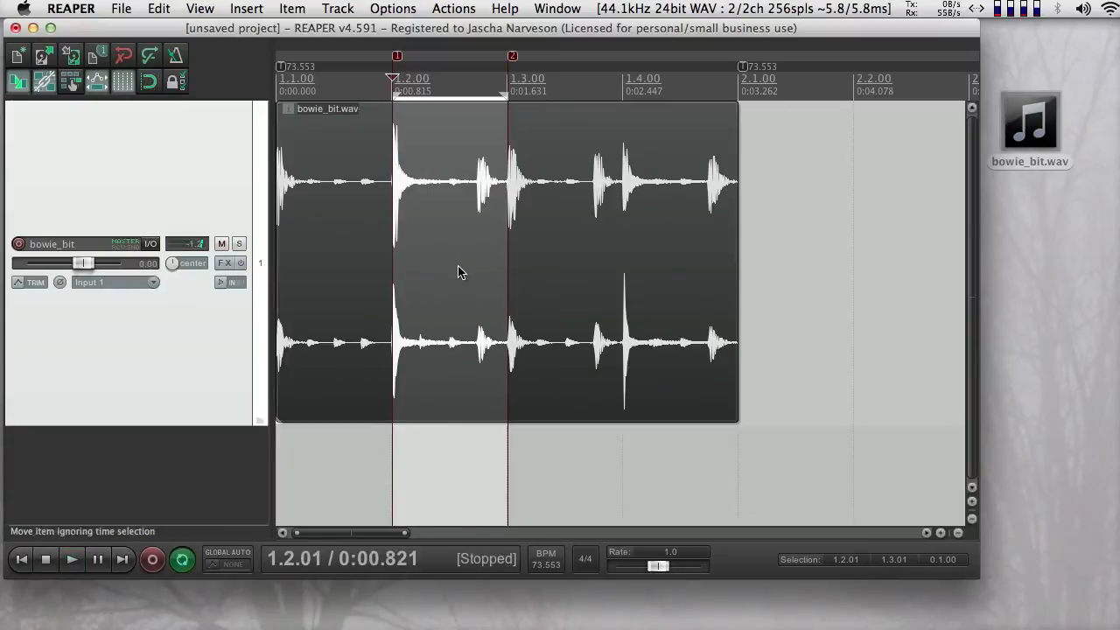
- Split the clip at the time selection and select the remaining piece after marker 2
{"action": "left_click", "coordinate": [280, 7]}
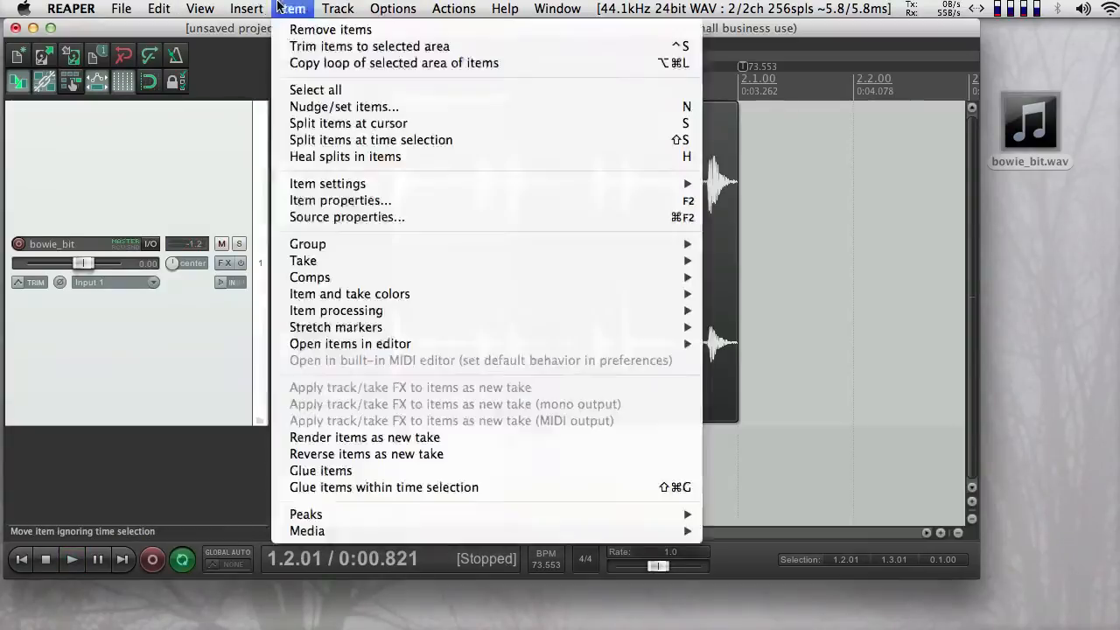
{"action": "left_click", "coordinate": [306, 142]}
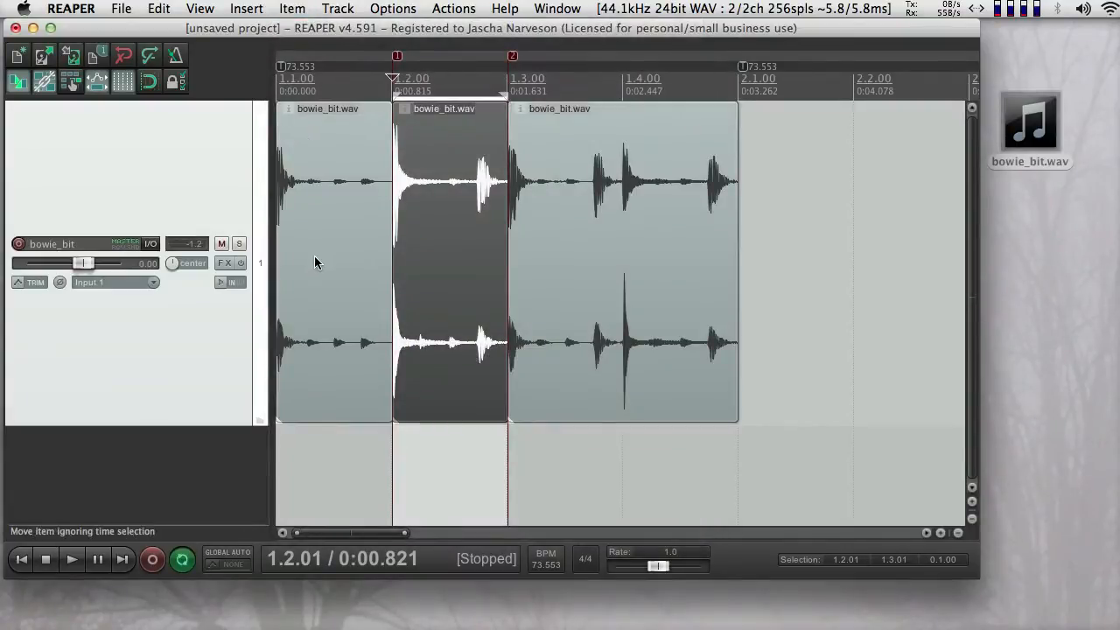
{"action": "left_click", "coordinate": [608, 235]}
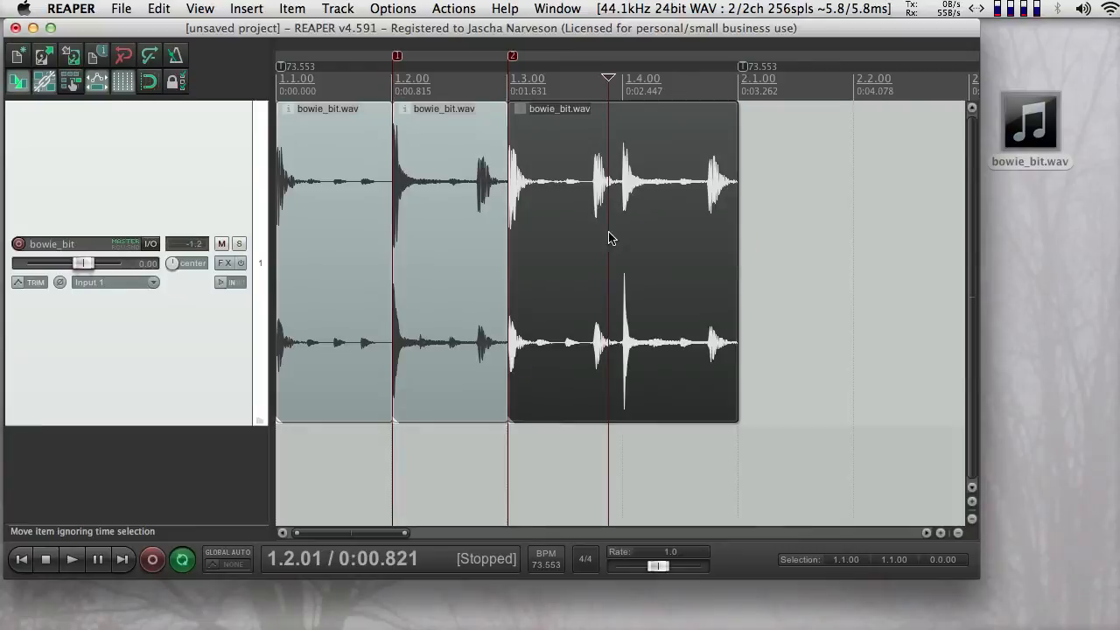
- Play the split clip from marker 2, and again from the project start
{"action": "key", "text": "2"}
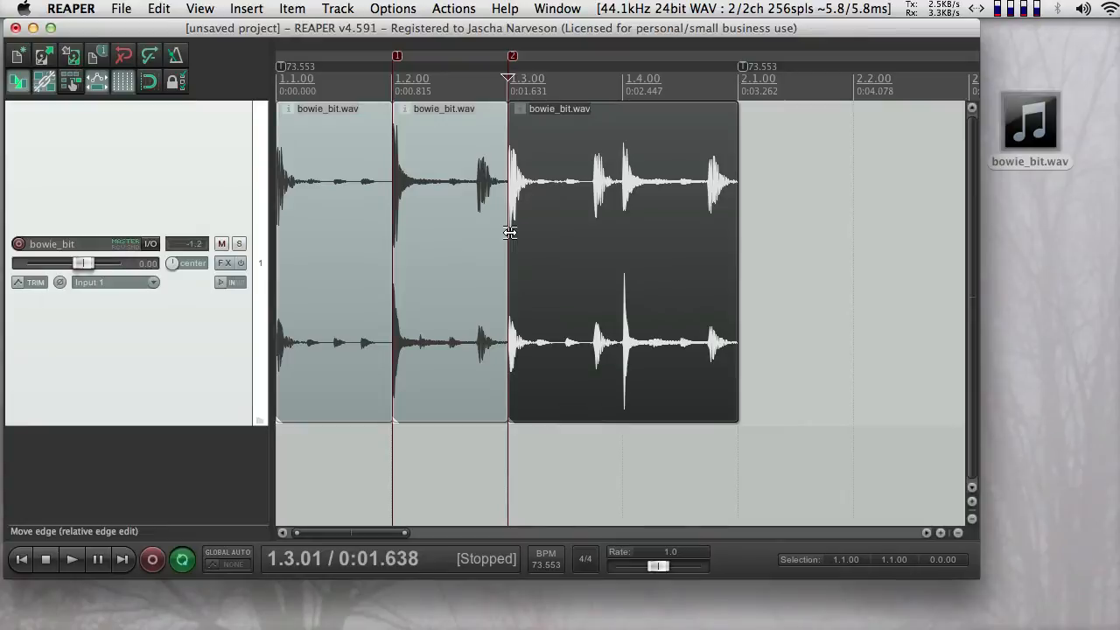
{"action": "key", "text": "space"}
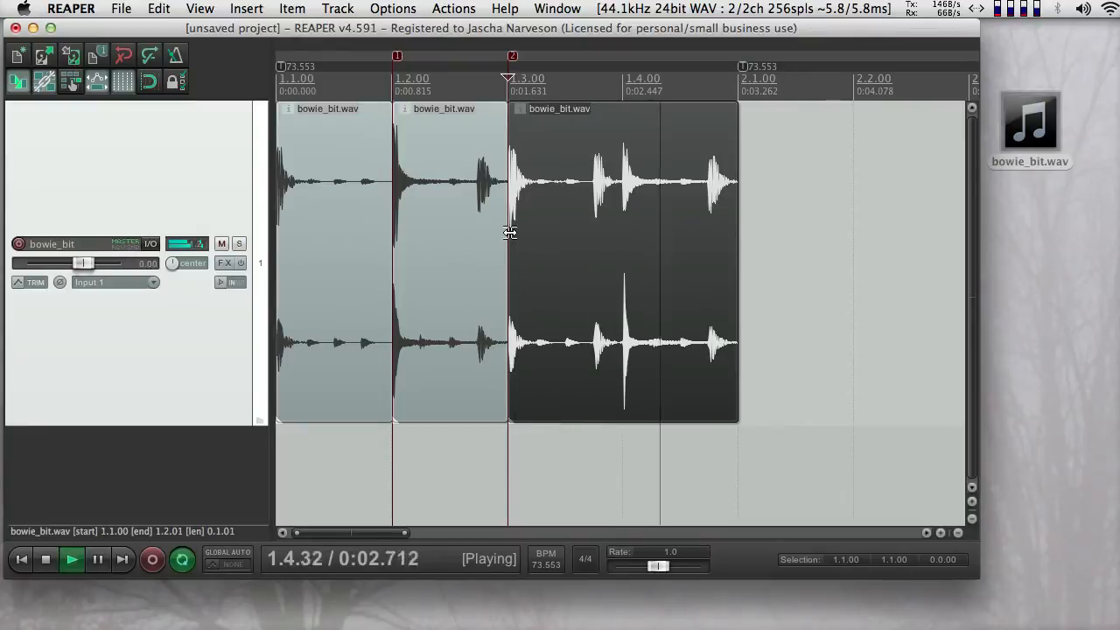
{"action": "key", "text": "space"}
{"action": "left_click", "coordinate": [322, 95]}
{"action": "key", "text": "Home"}
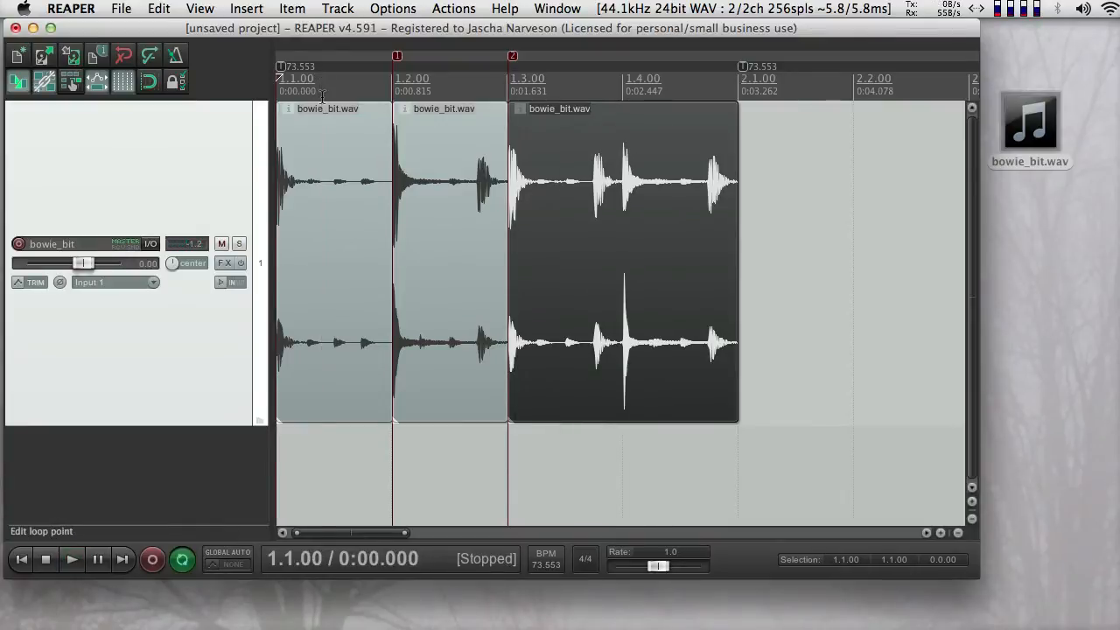
{"action": "key", "text": "space"}
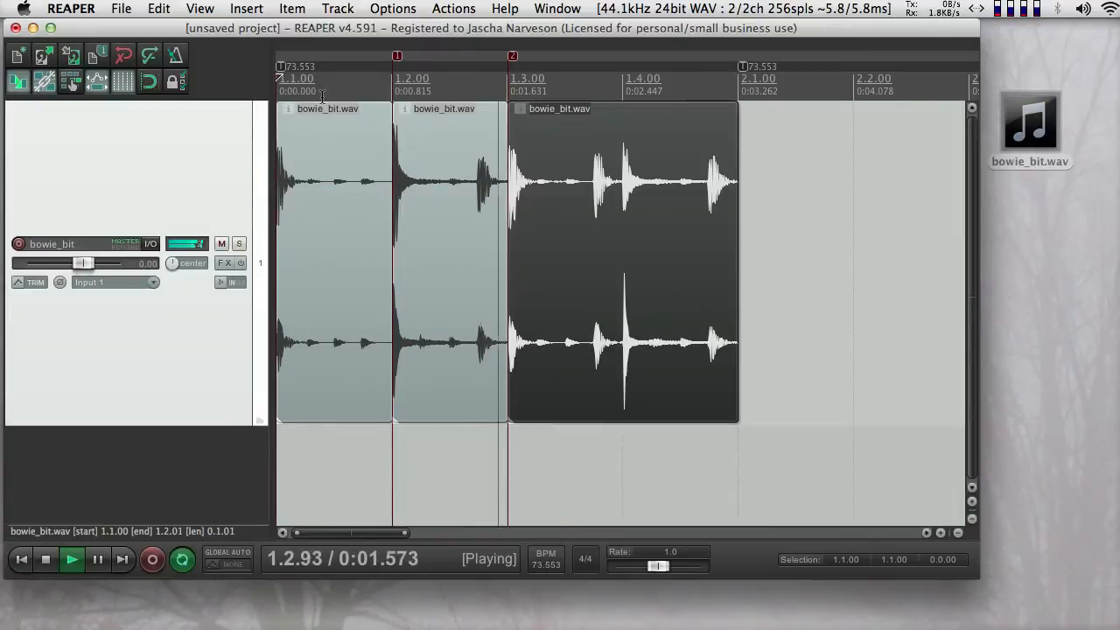
{"action": "key", "text": "space"}
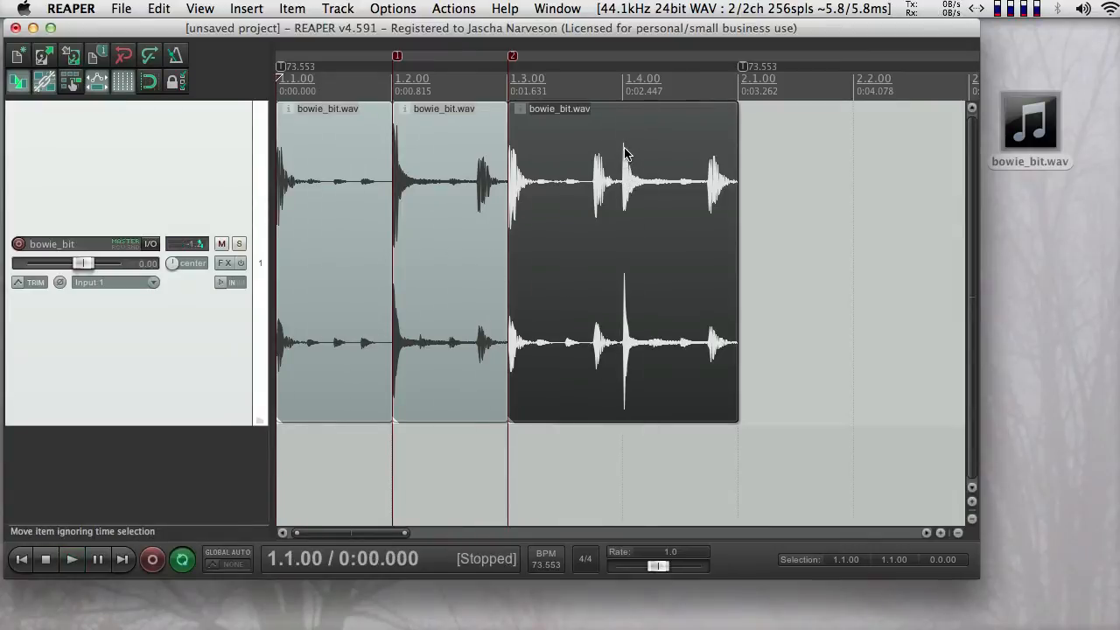
- Place the edit cursor at the onset of the hit near beat 1.4, at about 0:02.451
{"action": "left_click", "coordinate": [621, 157]}
{"action": "scroll", "coordinate": [621, 157], "scroll_direction": "up", "scroll_amount": 12}
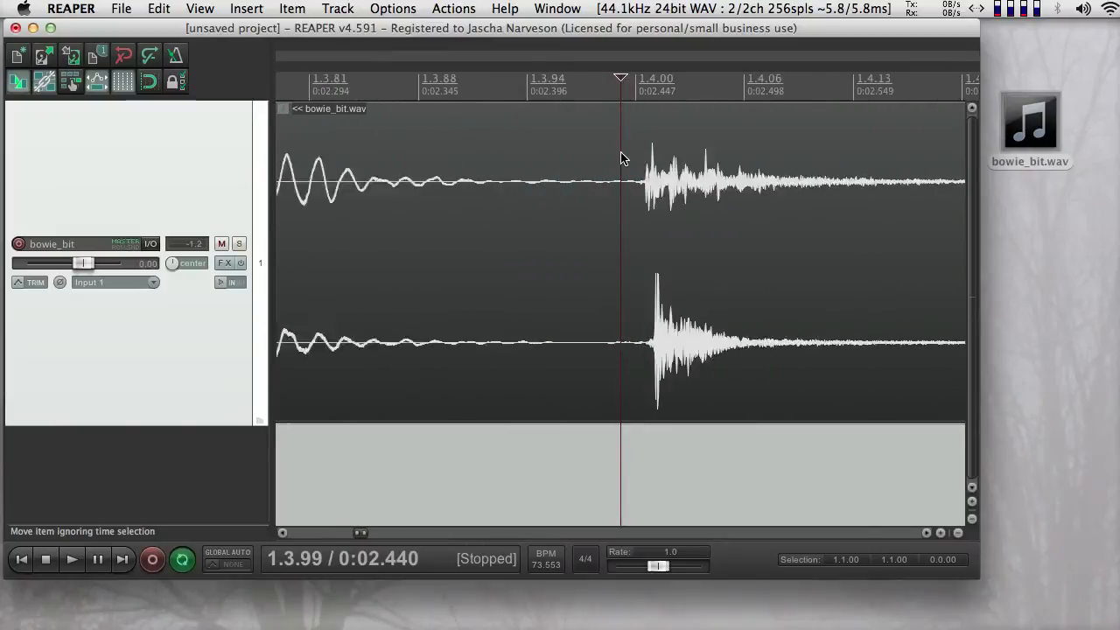
{"action": "scroll", "coordinate": [622, 158], "scroll_direction": "up", "scroll_amount": 4}
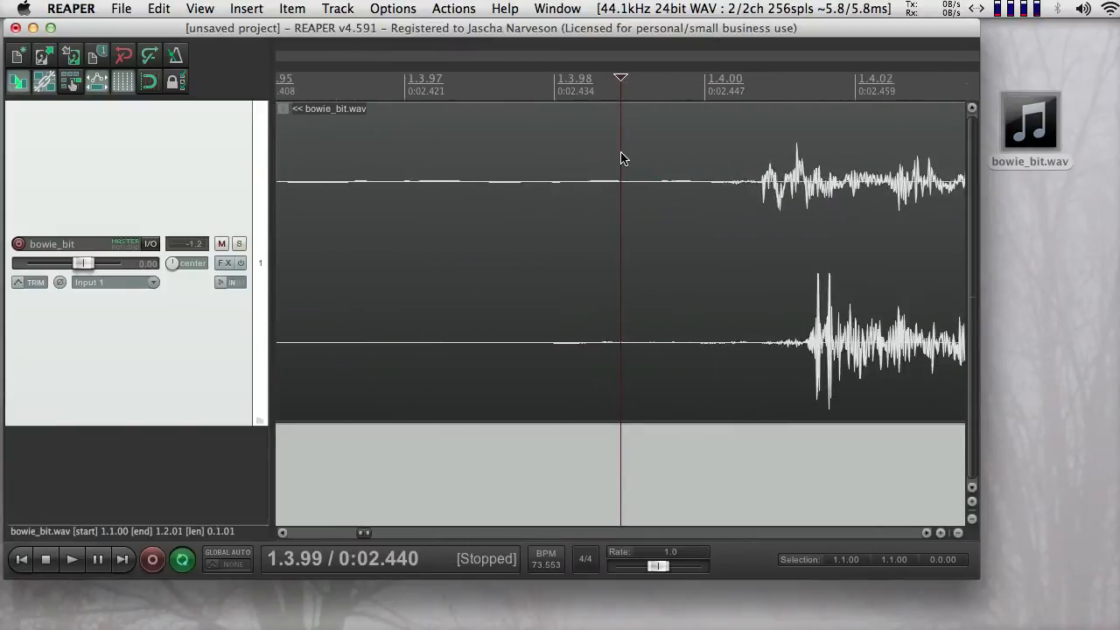
{"action": "left_click", "coordinate": [681, 214]}
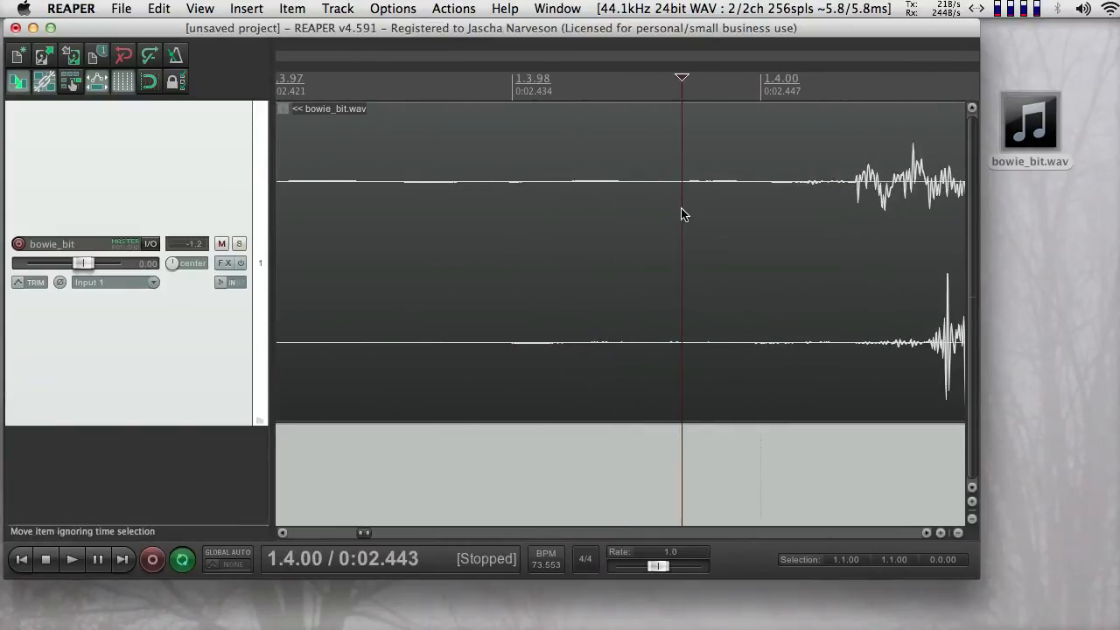
{"action": "left_click", "coordinate": [769, 203]}
{"action": "scroll", "coordinate": [769, 204], "scroll_direction": "up", "scroll_amount": 5}
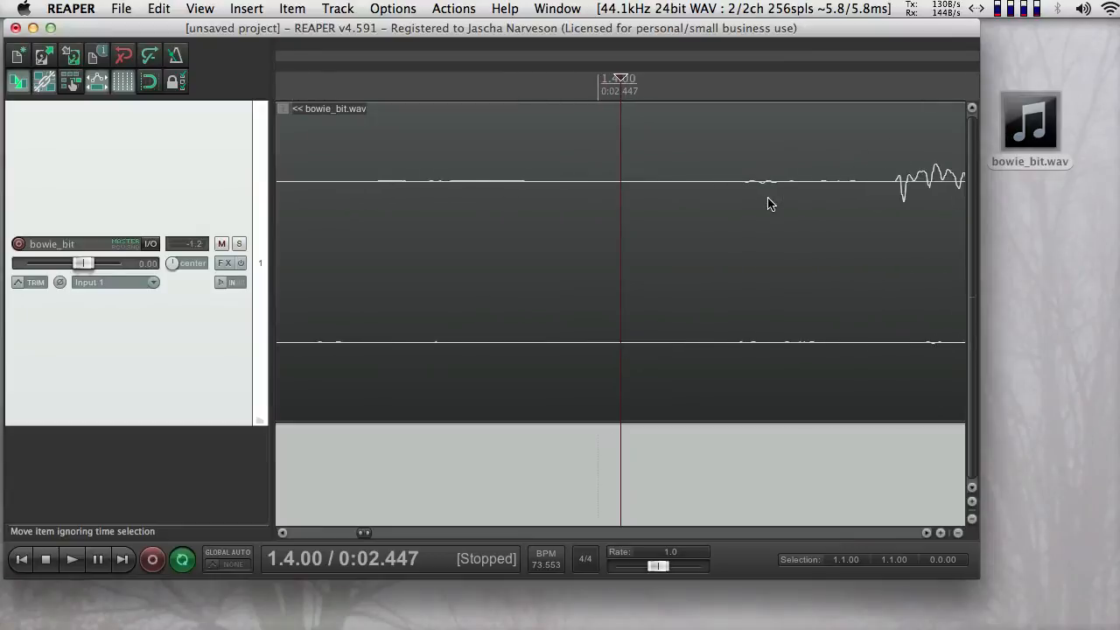
{"action": "left_click", "coordinate": [821, 196]}
{"action": "scroll", "coordinate": [821, 196], "scroll_direction": "up", "scroll_amount": 3}
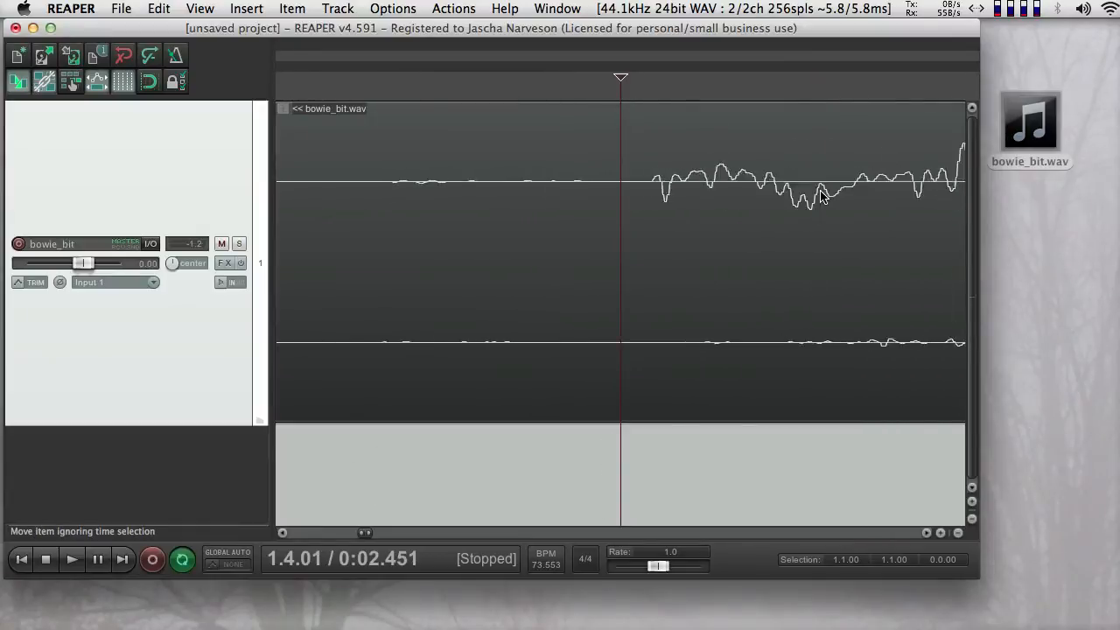
{"action": "scroll", "coordinate": [821, 196], "scroll_direction": "up", "scroll_amount": 3}
{"action": "scroll", "coordinate": [582, 276], "scroll_direction": "down", "scroll_amount": 6}
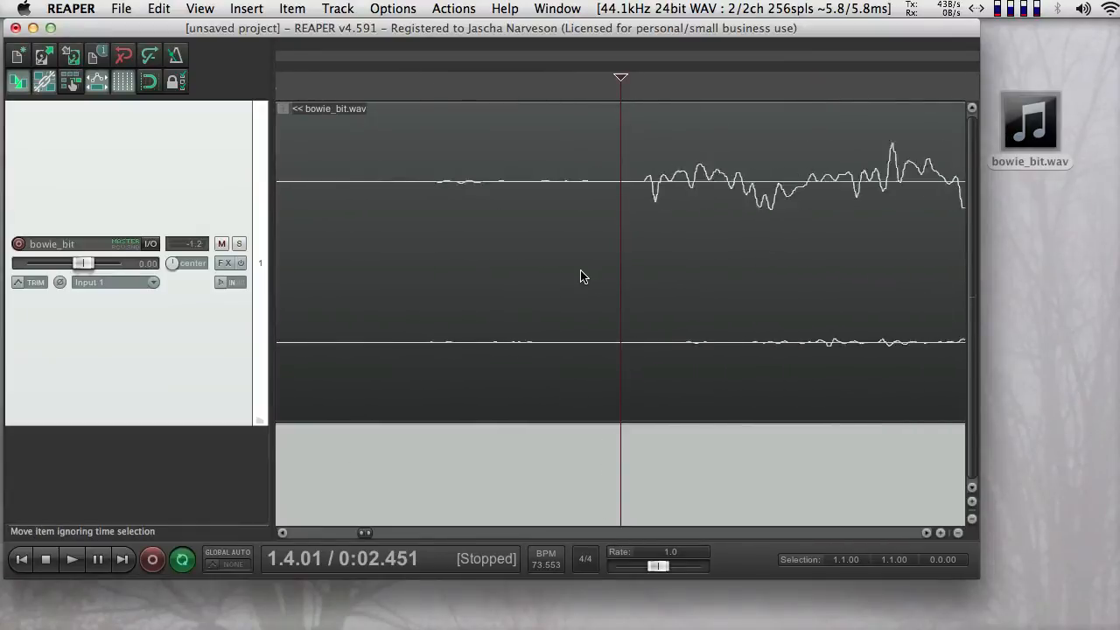
{"action": "scroll", "coordinate": [581, 276], "scroll_direction": "up", "scroll_amount": 1}
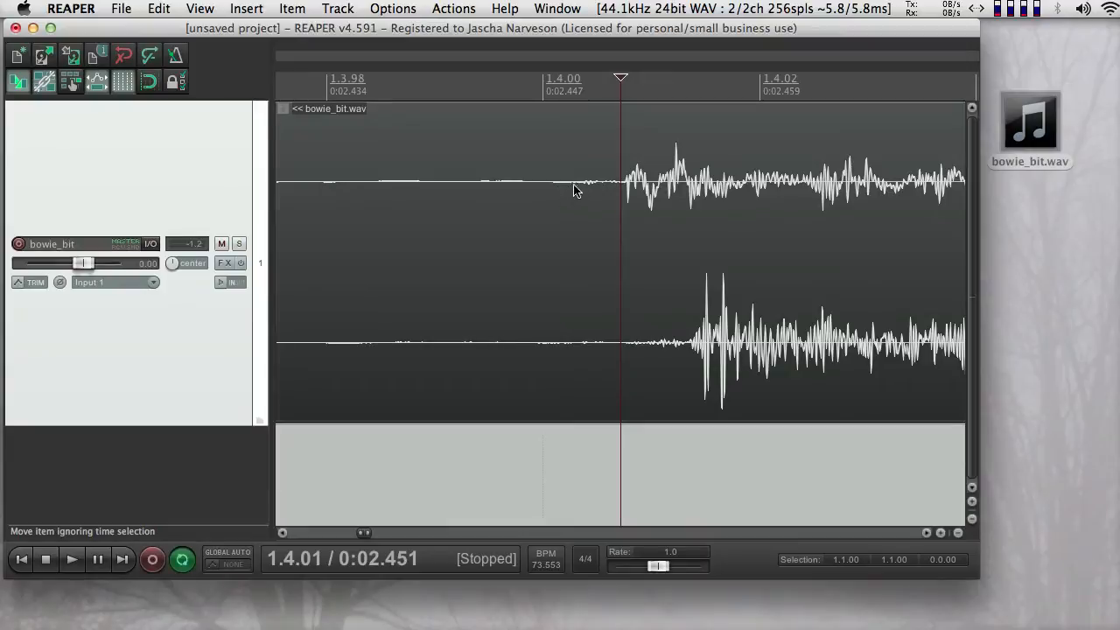
{"action": "scroll", "coordinate": [625, 213], "scroll_direction": "up", "scroll_amount": 6}
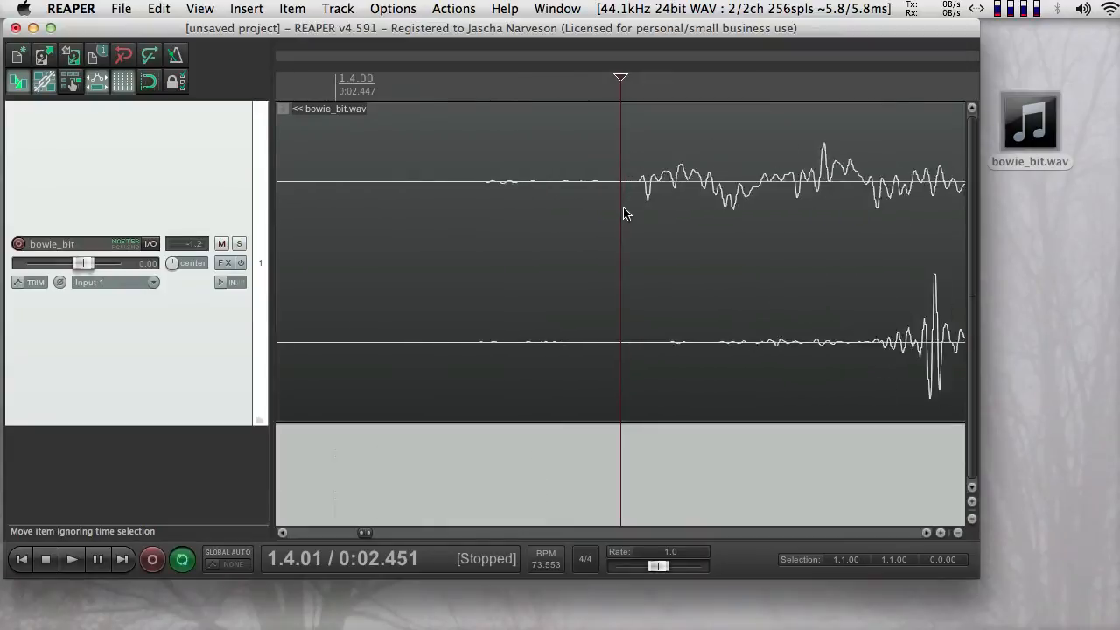
- Split the clip at the edit cursor and insert a marker at the split
{"action": "key", "text": "s"}
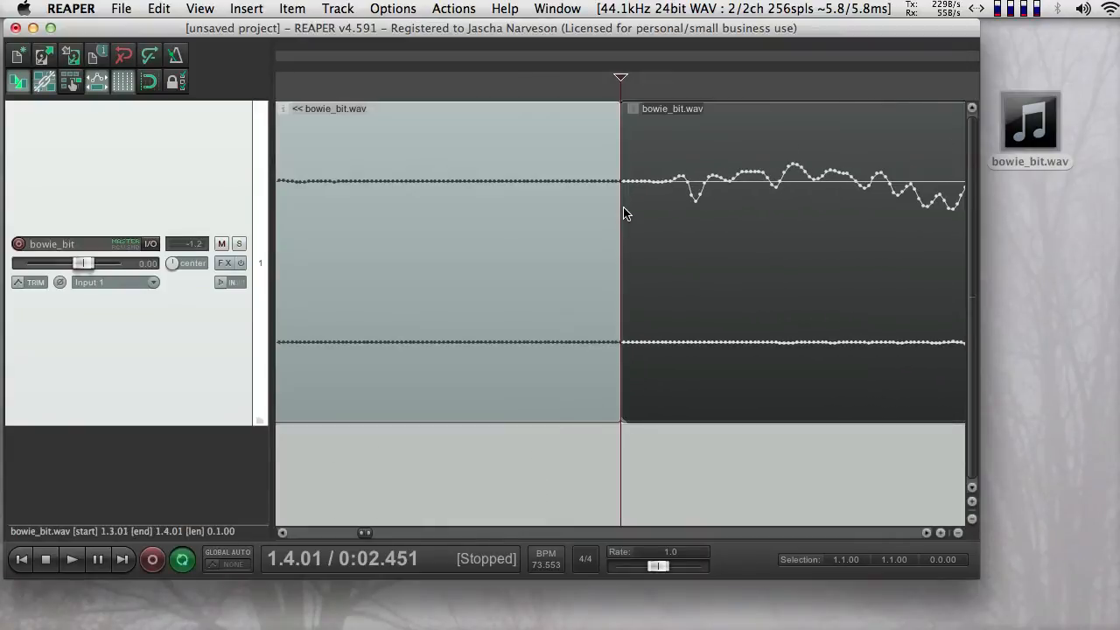
{"action": "scroll", "coordinate": [625, 212], "scroll_direction": "down", "scroll_amount": 8}
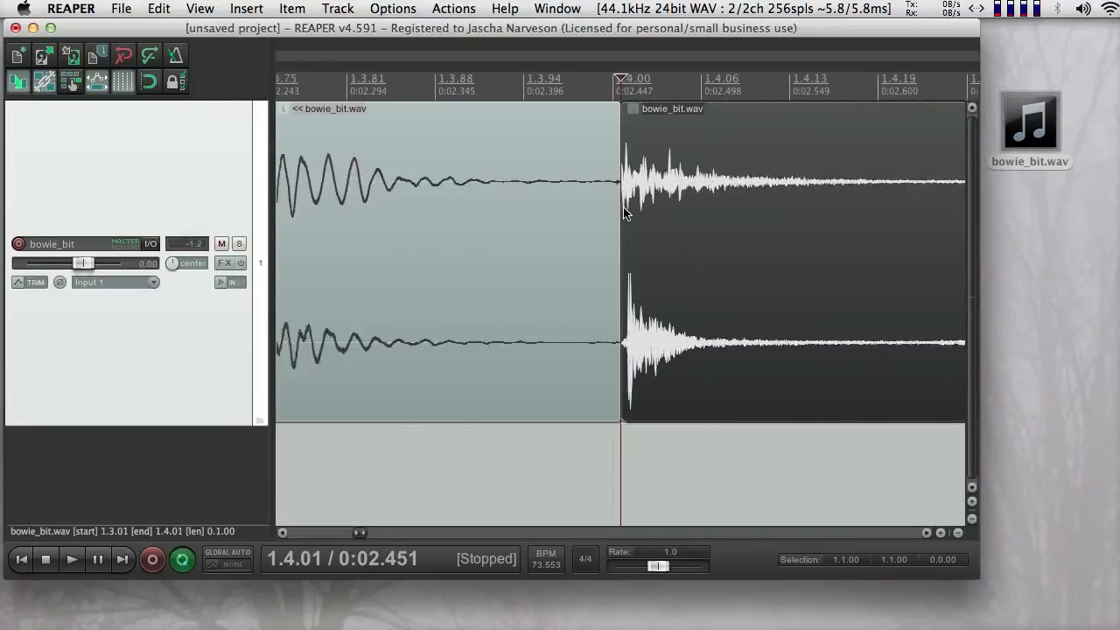
{"action": "scroll", "coordinate": [624, 213], "scroll_direction": "down", "scroll_amount": 5}
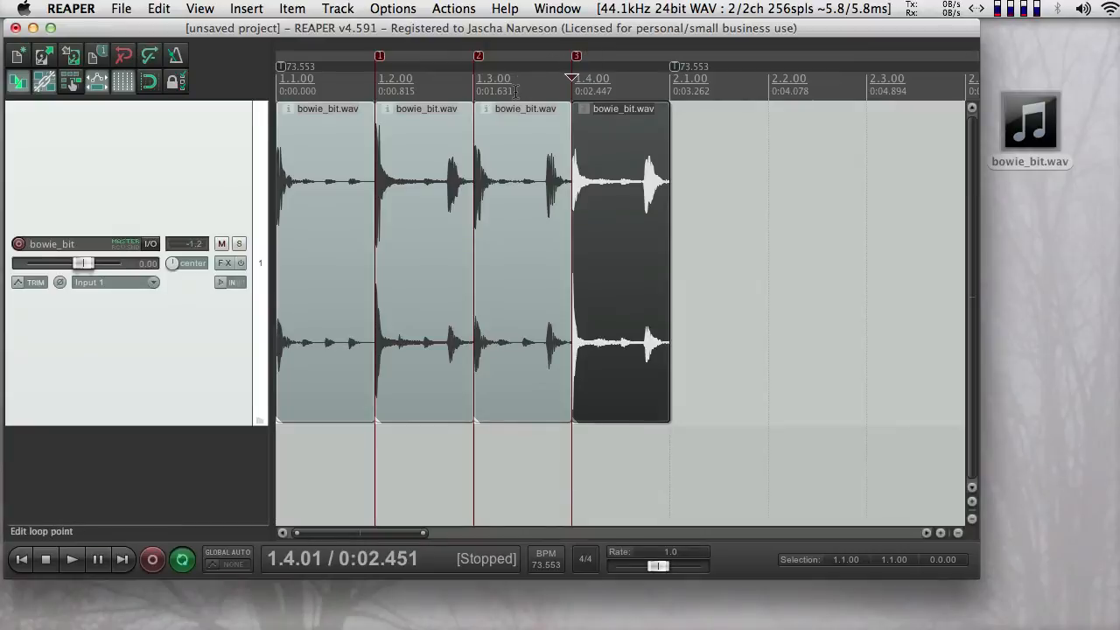
- Set the time selection to the span between markers 2 and 3 and play it looped
{"action": "double_click", "coordinate": [516, 92]}
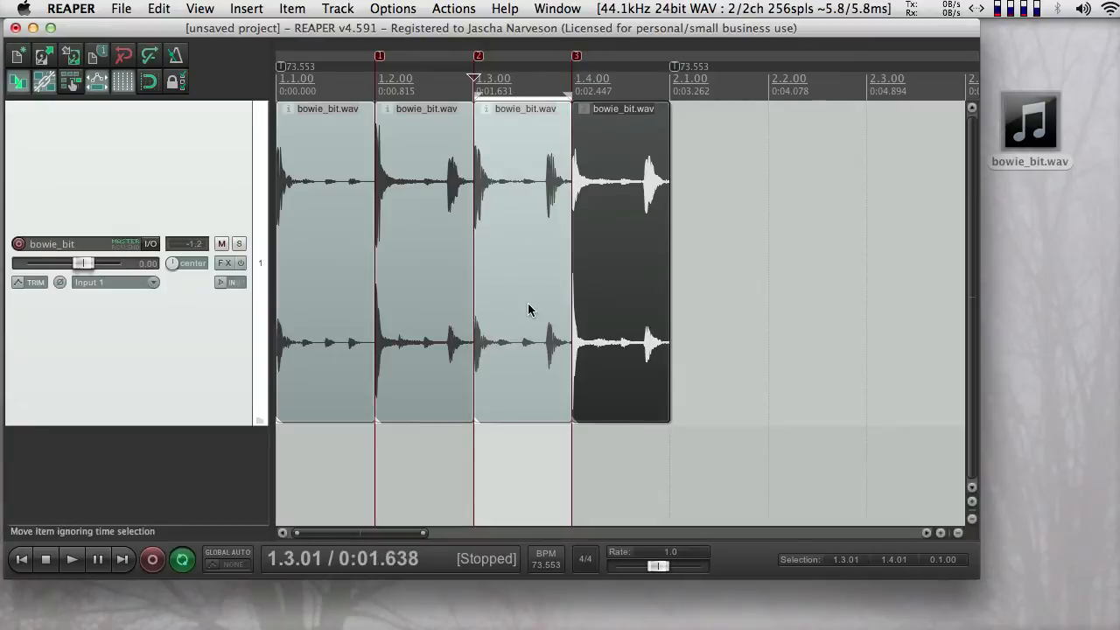
{"action": "key", "text": "space"}
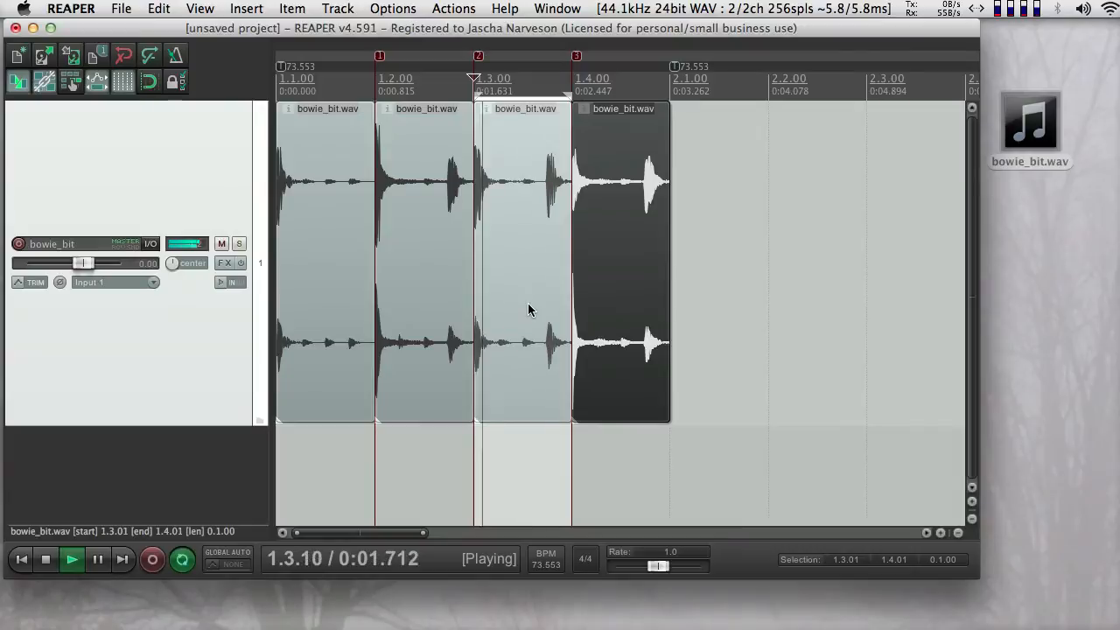
{"action": "key", "text": "space"}
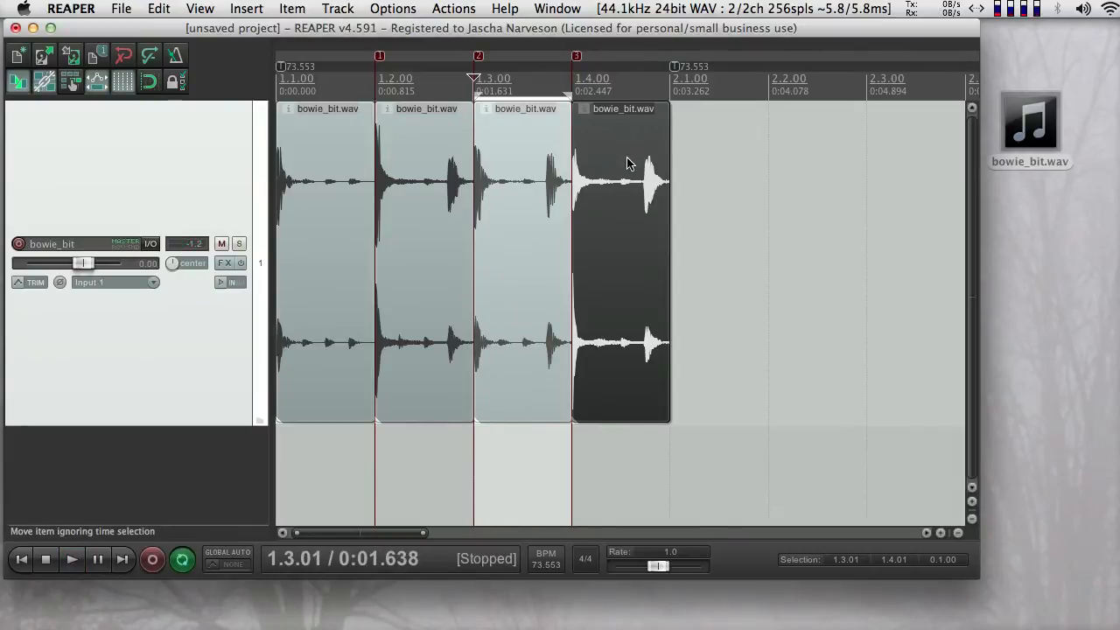
- Insert a marker at the end of the fourth slice, and play the time-selected span between markers 3 and 4 looped
{"action": "left_click", "coordinate": [642, 84]}
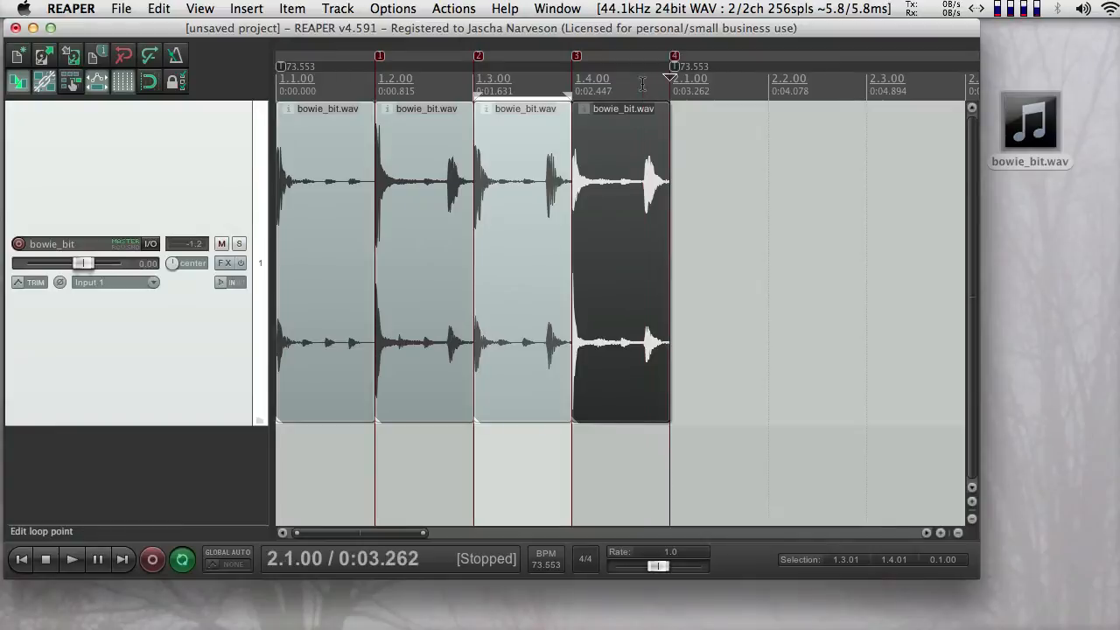
{"action": "double_click", "coordinate": [625, 90]}
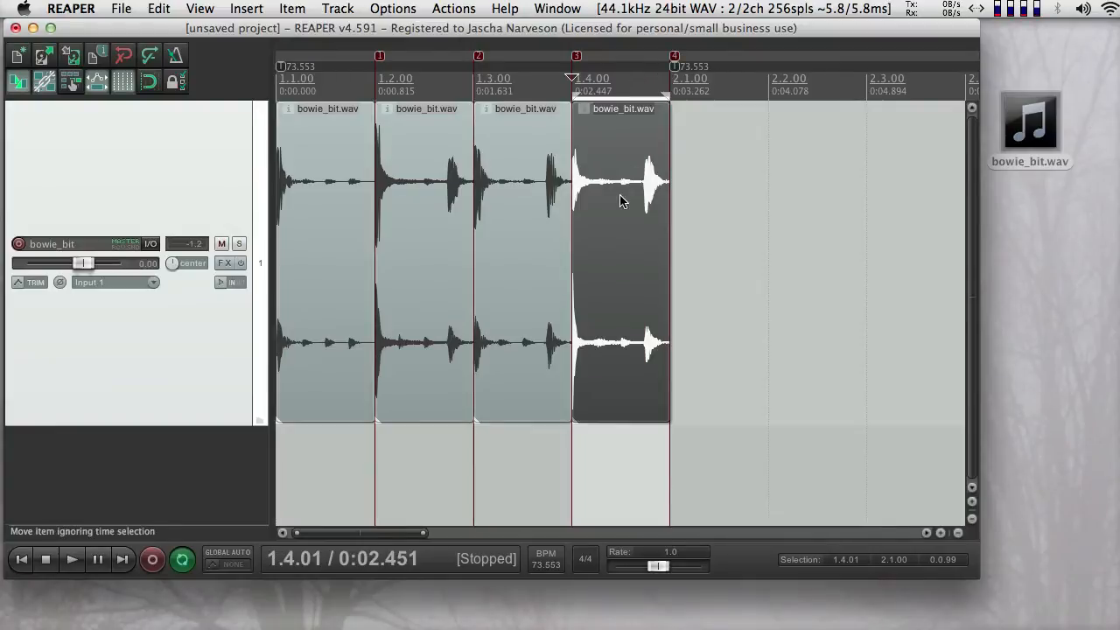
{"action": "key", "text": "space"}
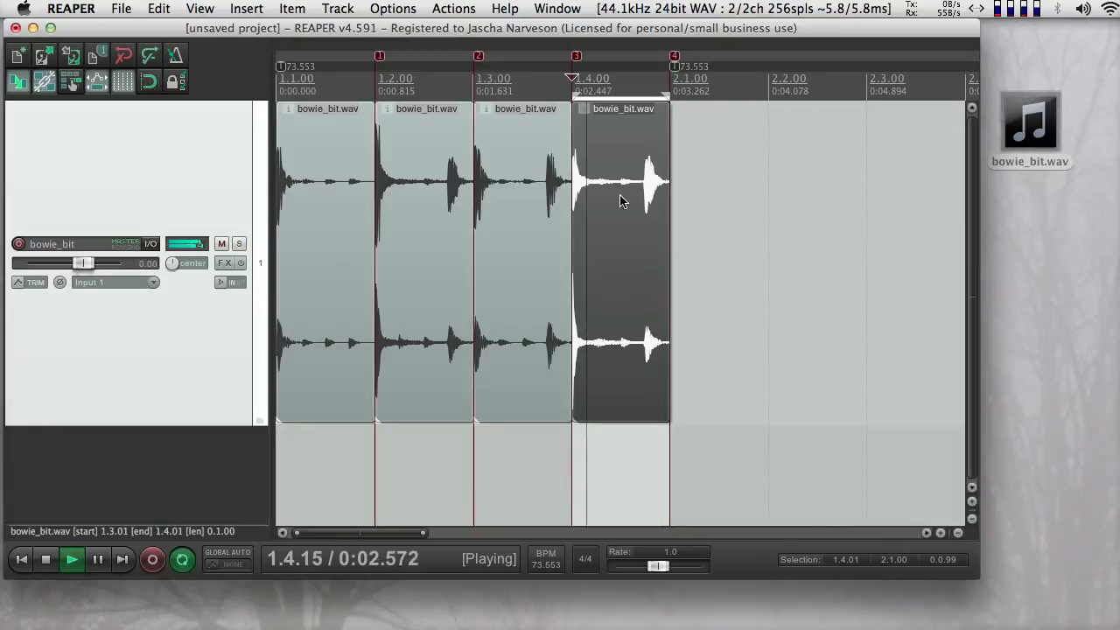
{"action": "key", "text": "space"}
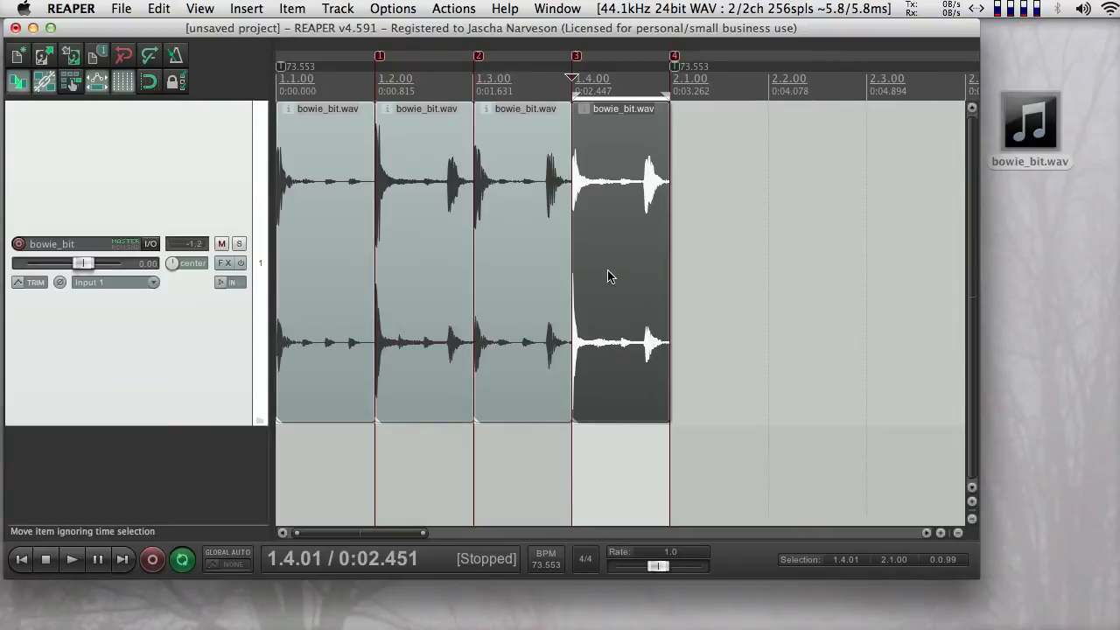
- Move the fourth, third and second slices later on the track to leave gaps between all four slices
{"action": "left_click_drag", "start_coordinate": [608, 274], "coordinate": [773, 265]}
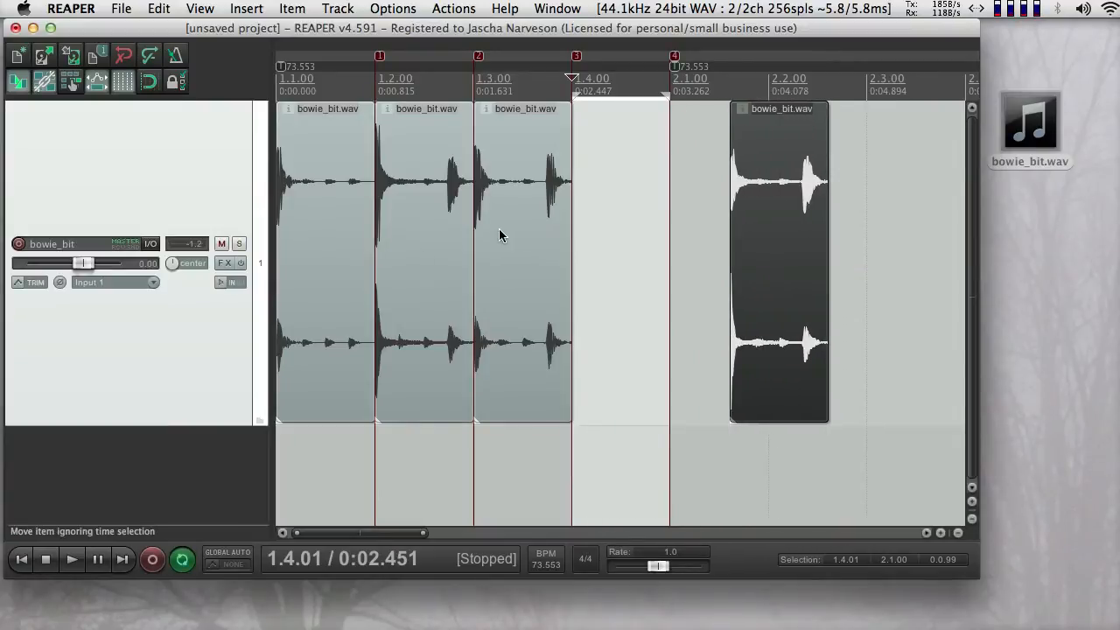
{"action": "left_click_drag", "start_coordinate": [500, 230], "coordinate": [604, 235]}
{"action": "left_click_drag", "start_coordinate": [429, 239], "coordinate": [496, 241]}
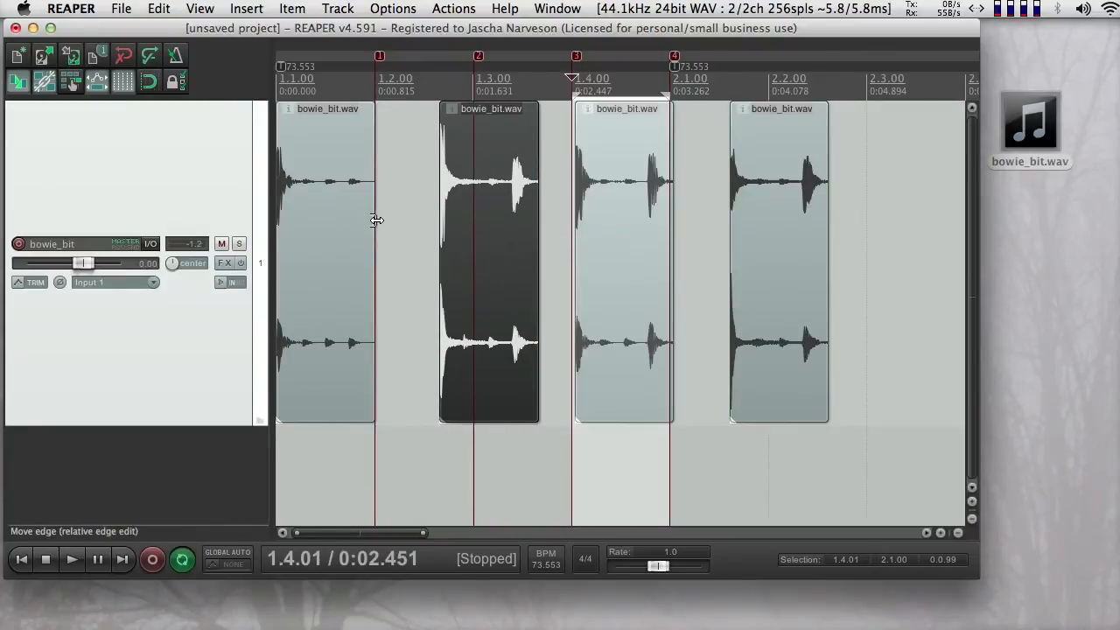
- Remove markers 1, 2, 3 and 4 from the timeline
{"action": "right_click", "coordinate": [381, 62]}
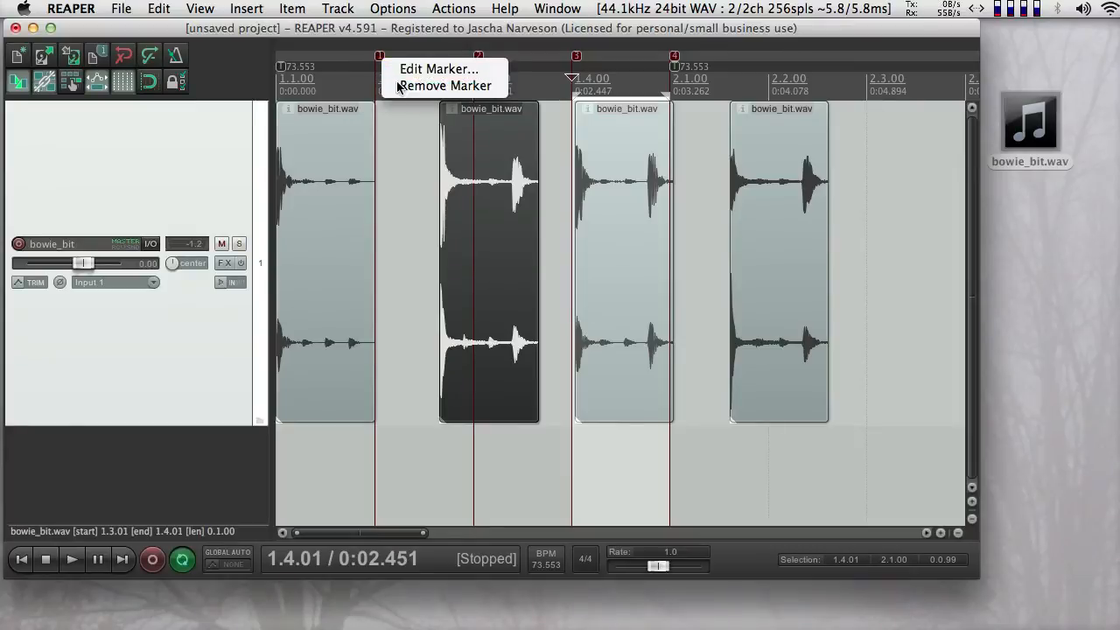
{"action": "left_click", "coordinate": [437, 86]}
{"action": "right_click", "coordinate": [478, 62]}
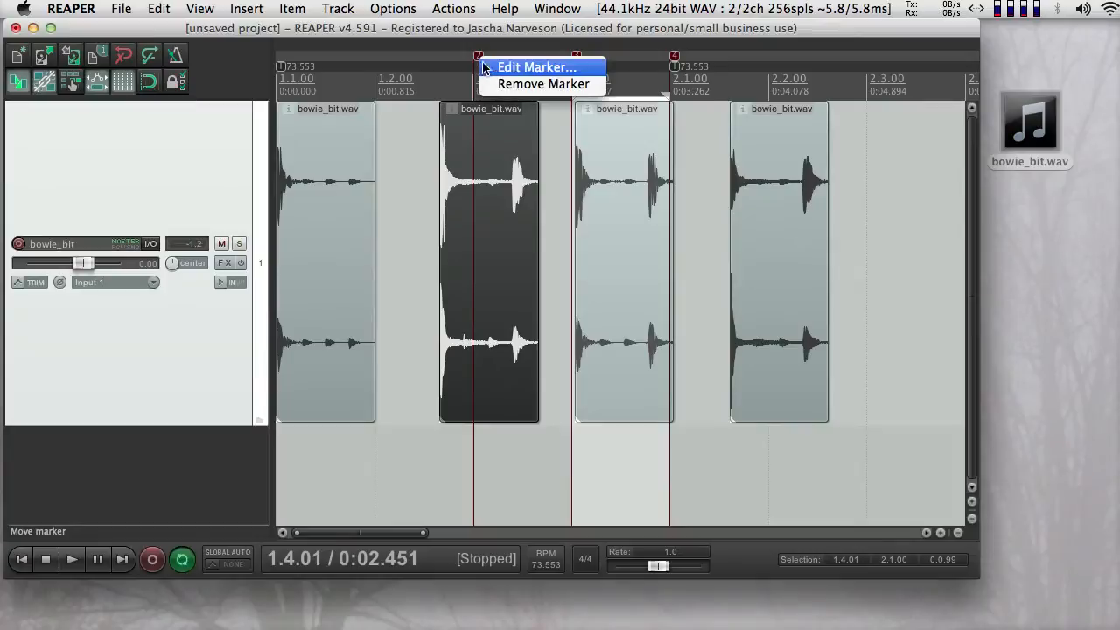
{"action": "left_click", "coordinate": [500, 83]}
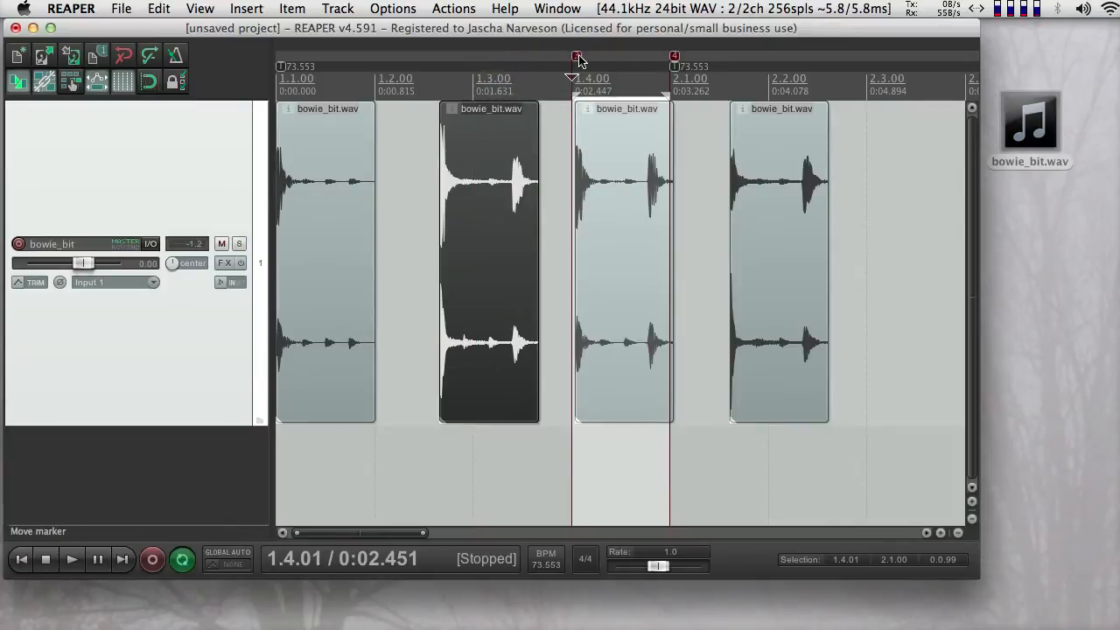
{"action": "right_click", "coordinate": [578, 61]}
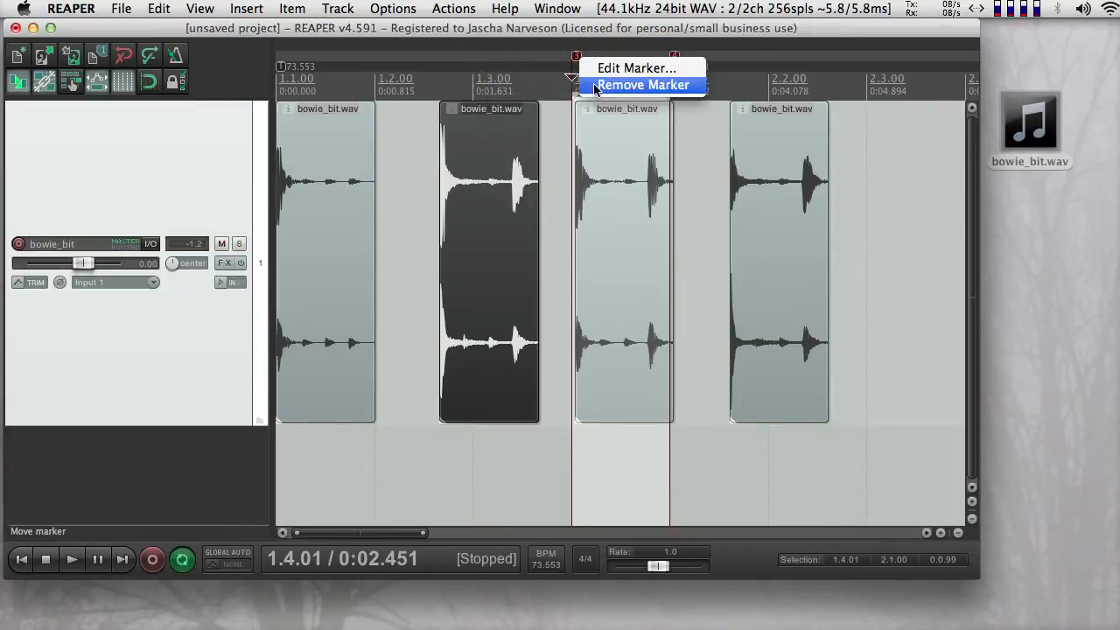
{"action": "left_click", "coordinate": [596, 85]}
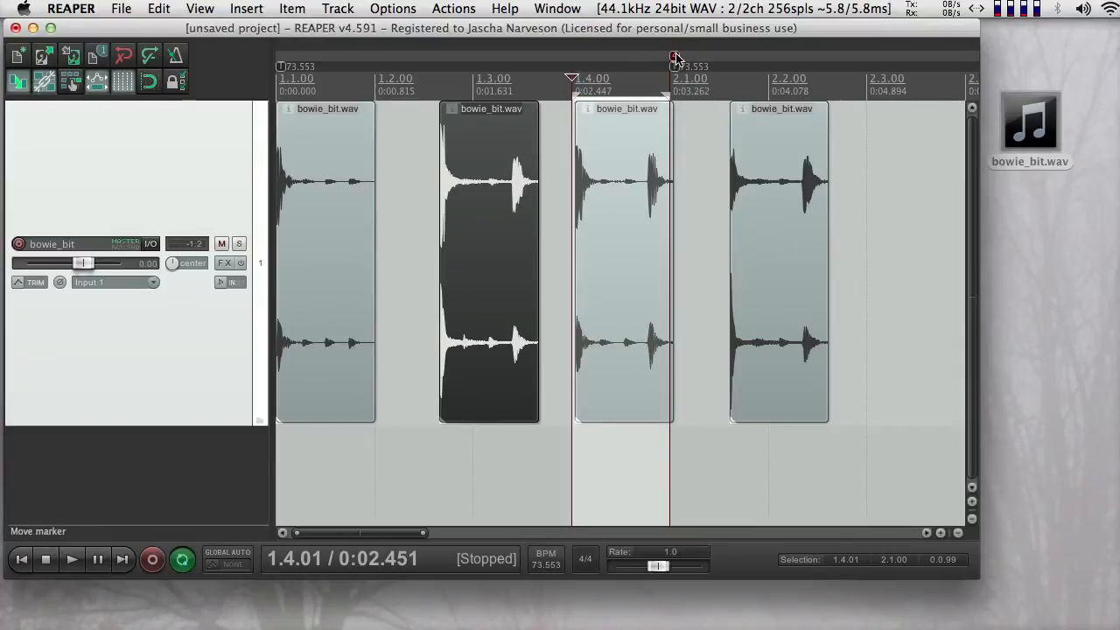
{"action": "right_click", "coordinate": [676, 58]}
{"action": "left_click", "coordinate": [700, 83]}
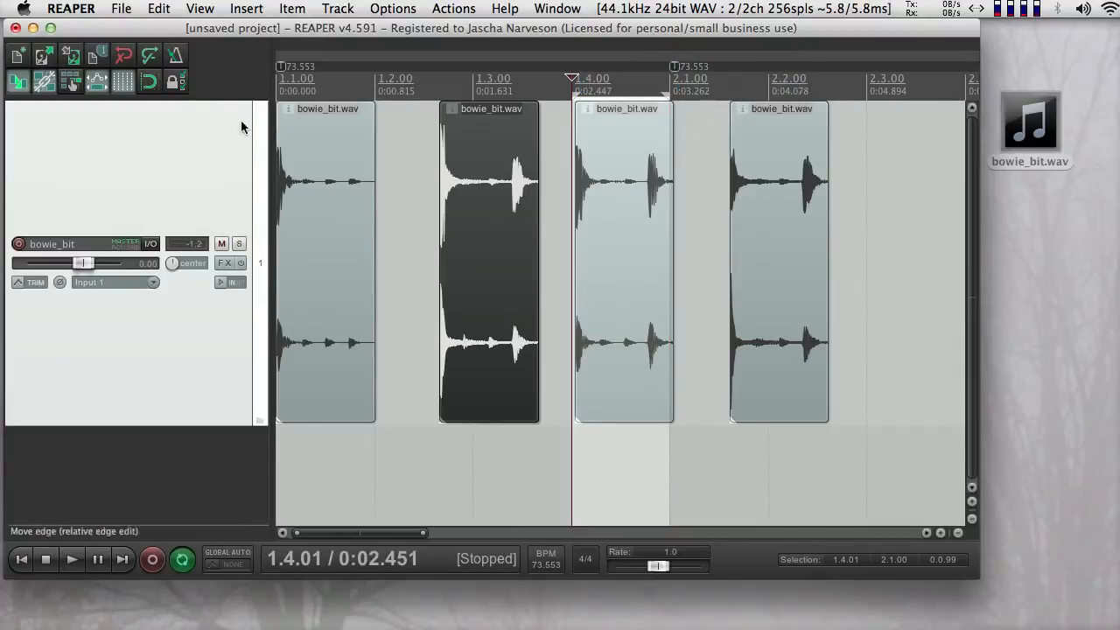
- Enable snapping and review the Snap/Grid Settings with the 1/4 grid line spacing
{"action": "left_click", "coordinate": [151, 84]}
{"action": "right_click", "coordinate": [151, 81]}
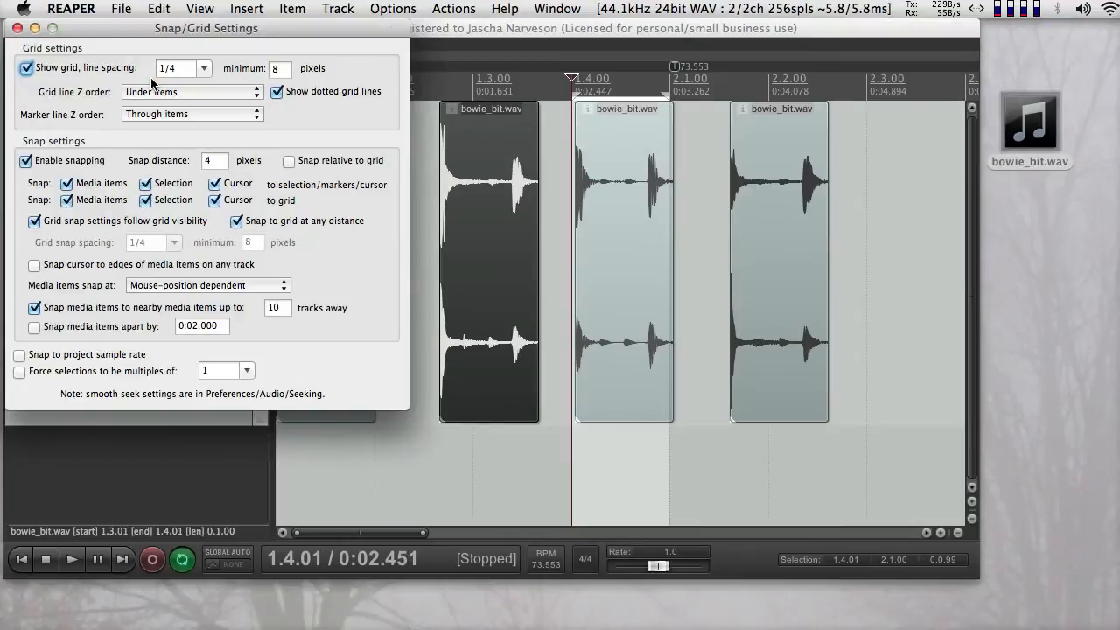
{"action": "left_click_drag", "start_coordinate": [126, 33], "coordinate": [366, 77]}
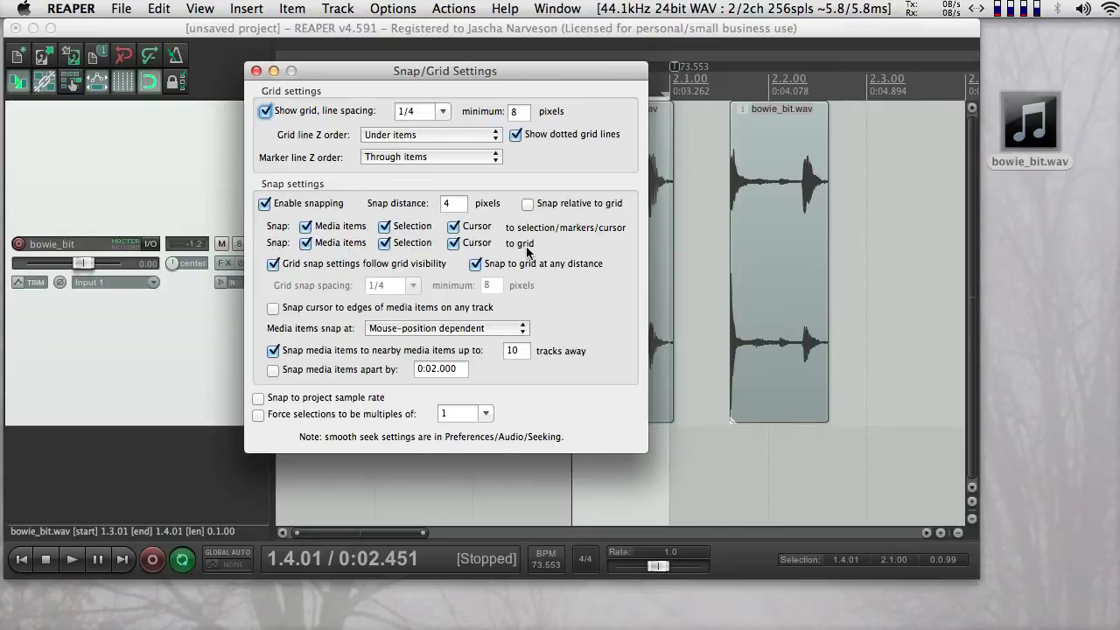
{"action": "left_click", "coordinate": [256, 70]}
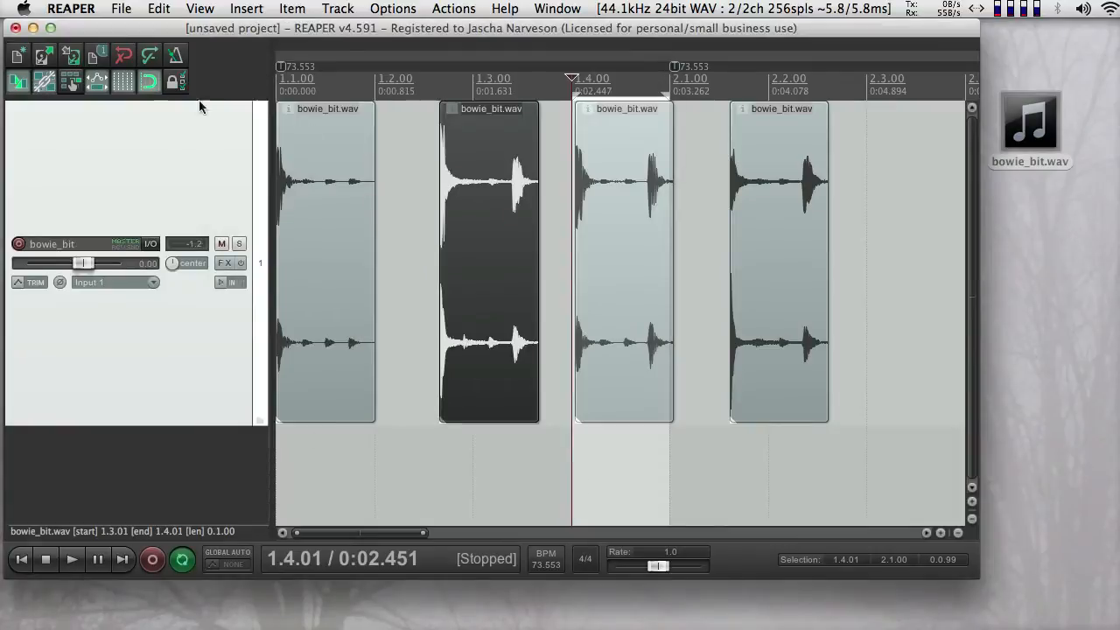
- Clear the time selection and test cursor snapping by placing the edit cursor at several beats between 1.3 and 2.2
{"action": "left_click", "coordinate": [372, 191]}
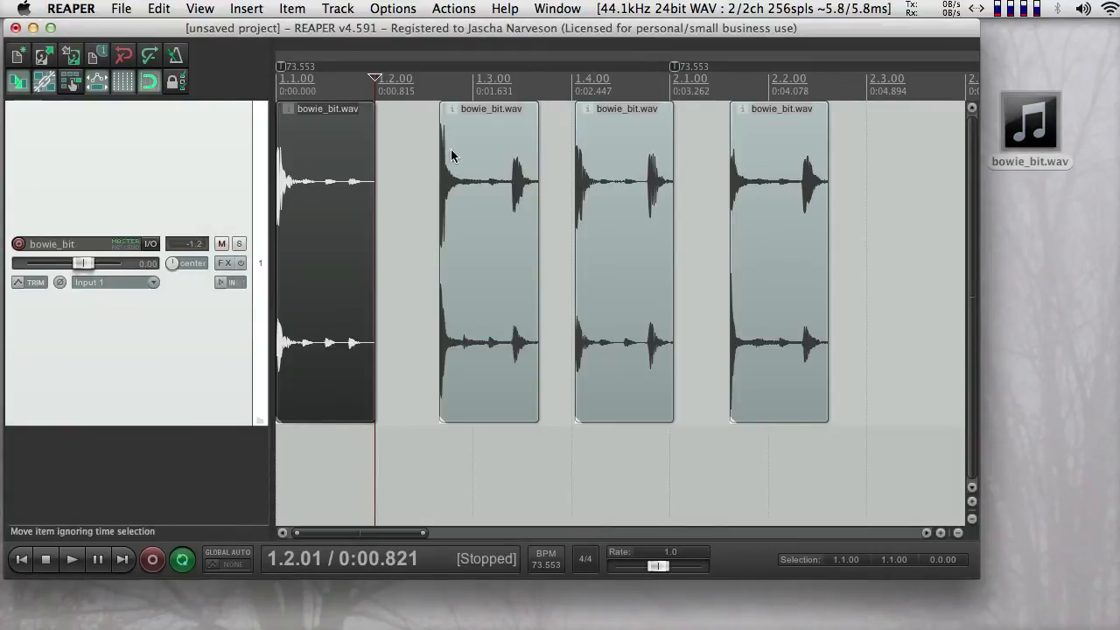
{"action": "left_click", "coordinate": [440, 471]}
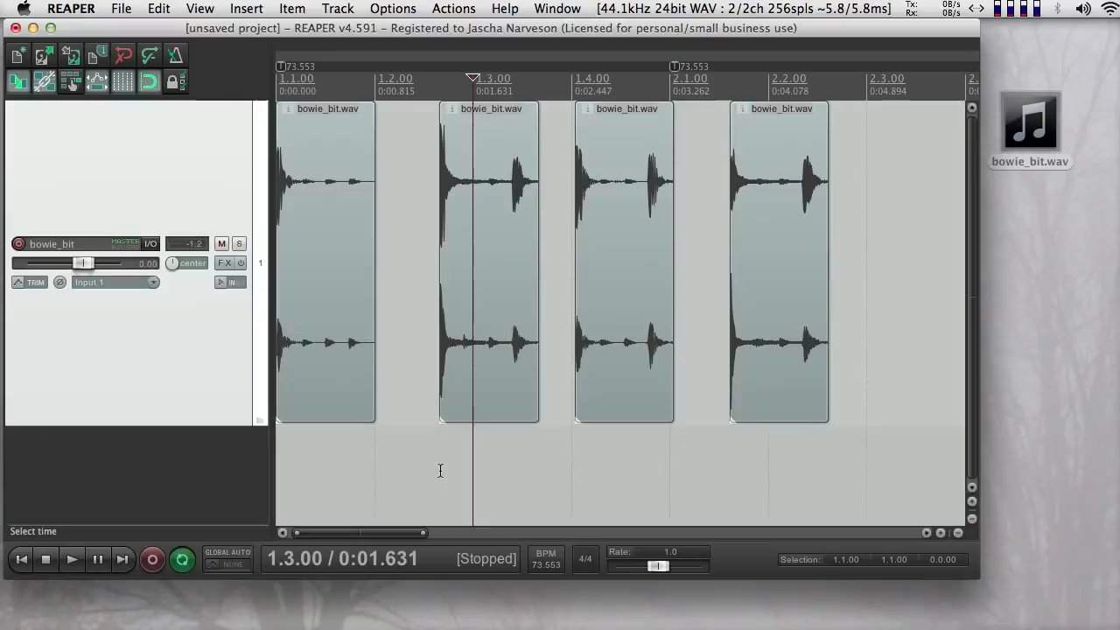
{"action": "left_click", "coordinate": [562, 469]}
{"action": "left_click", "coordinate": [663, 468]}
{"action": "left_click", "coordinate": [772, 477]}
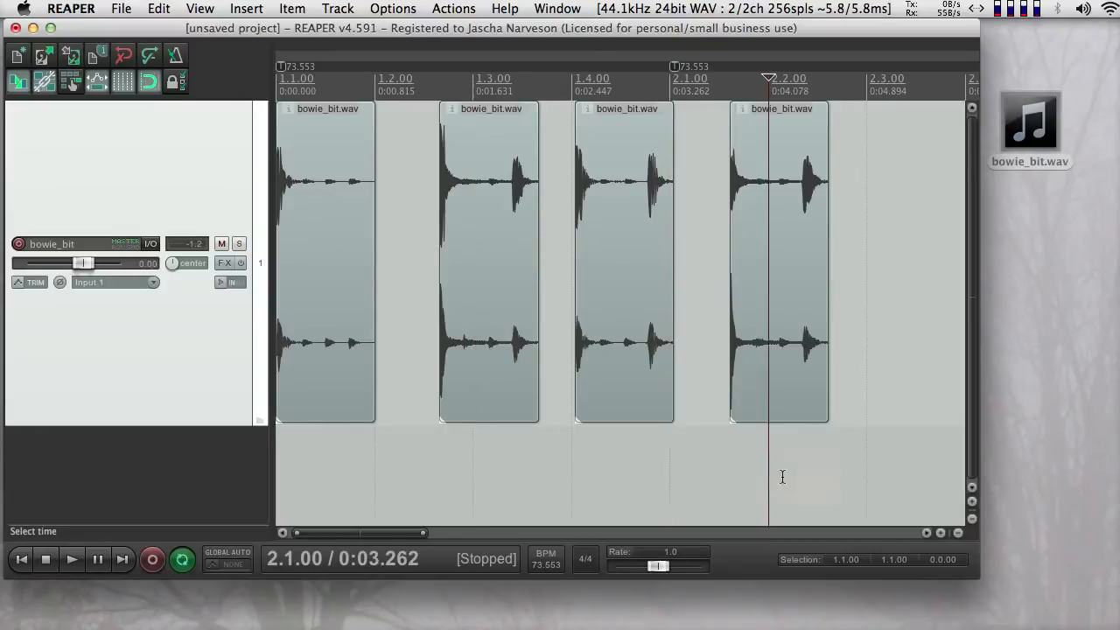
{"action": "left_click", "coordinate": [685, 476]}
{"action": "left_click", "coordinate": [592, 472]}
{"action": "left_click", "coordinate": [481, 471]}
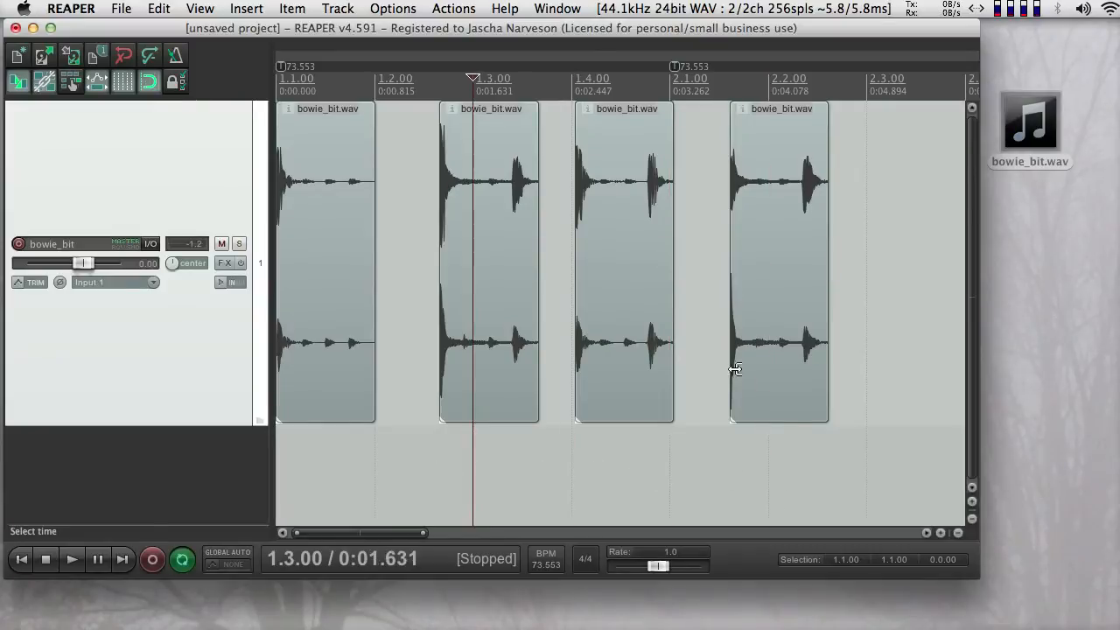
- Move the fourth slice to beat 2.3, the third to beat 2.1 and the second to beat 1.3
{"action": "left_click_drag", "start_coordinate": [767, 280], "coordinate": [880, 269]}
{"action": "left_click_drag", "start_coordinate": [652, 279], "coordinate": [721, 295]}
{"action": "left_click_drag", "start_coordinate": [488, 316], "coordinate": [517, 316]}
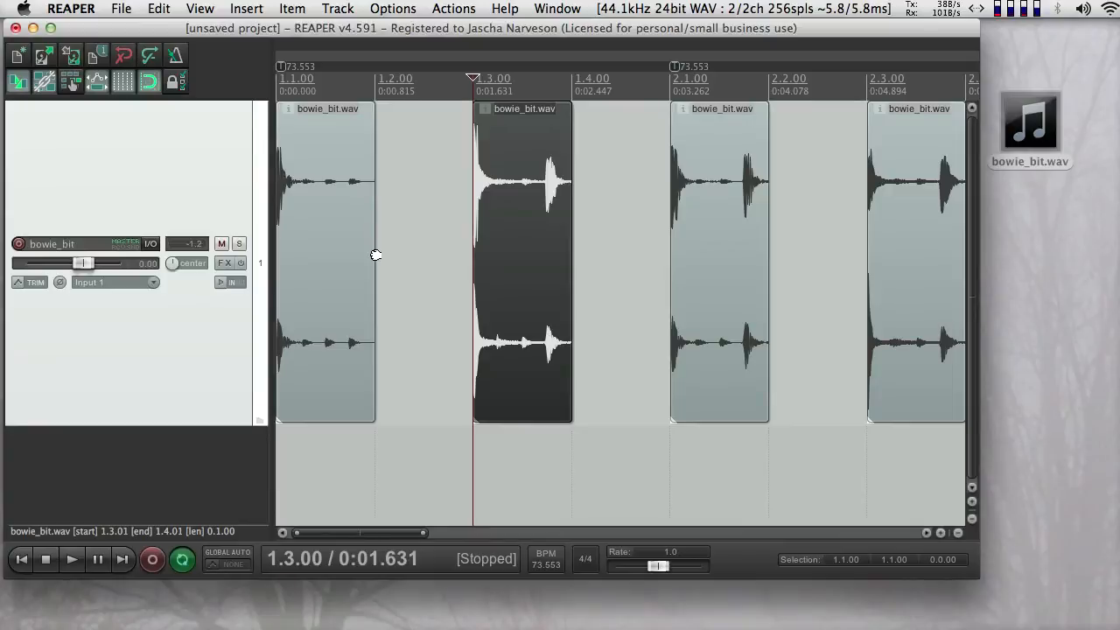
- Try time-stretching the first slice to beat 1.3, play it from the project start, and restore its one-beat length
{"action": "left_click_drag", "start_coordinate": [376, 254], "coordinate": [446, 254]}
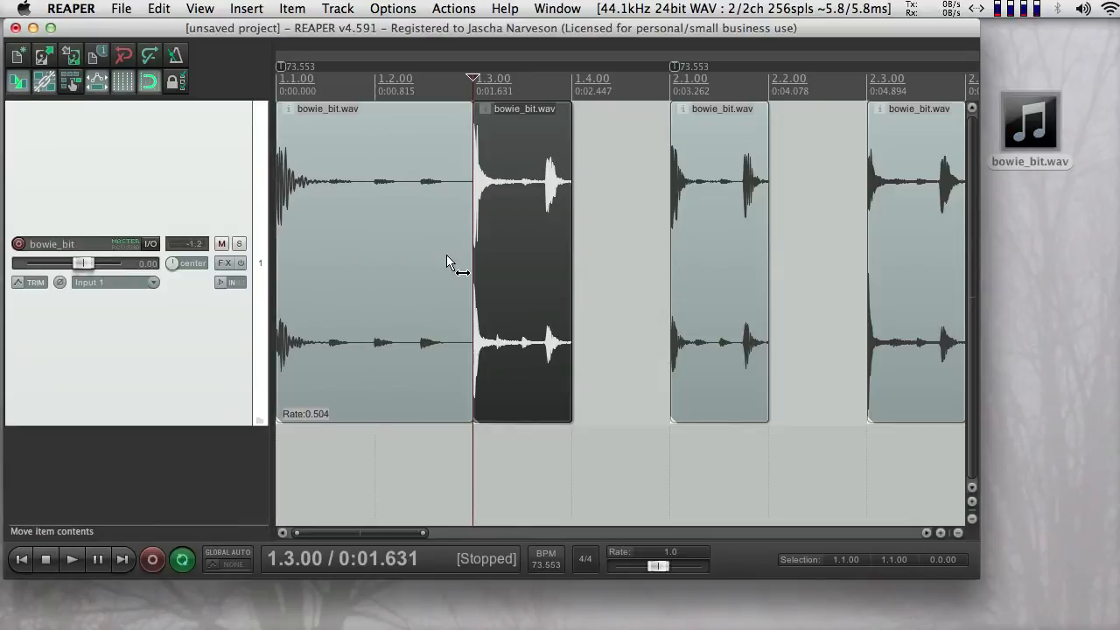
{"action": "key", "text": "Left"}
{"action": "key", "text": "Left"}
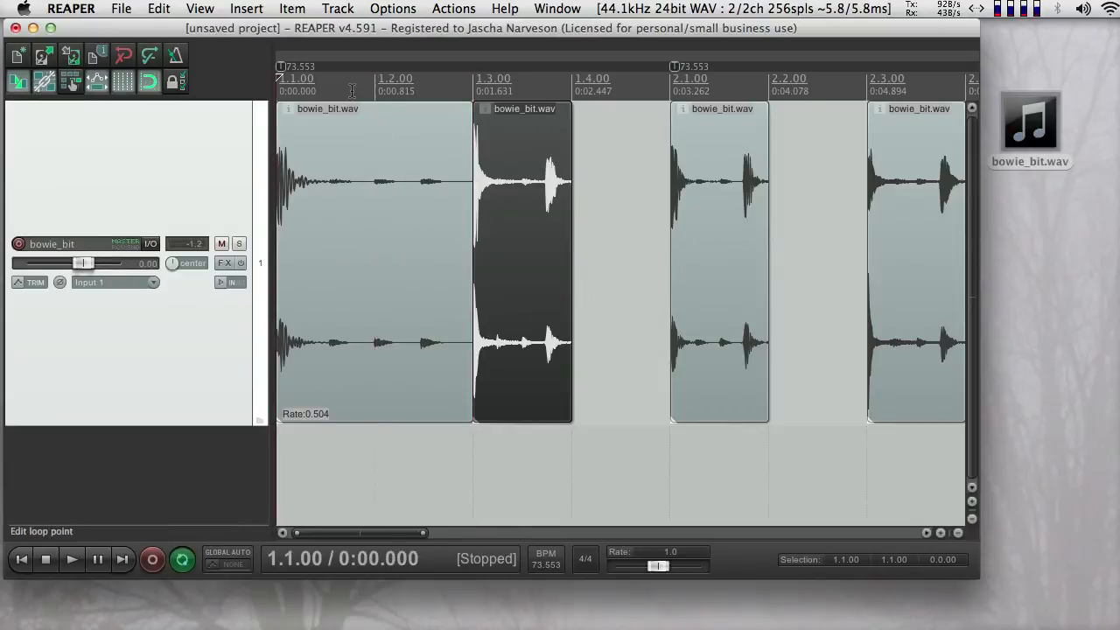
{"action": "key", "text": "space"}
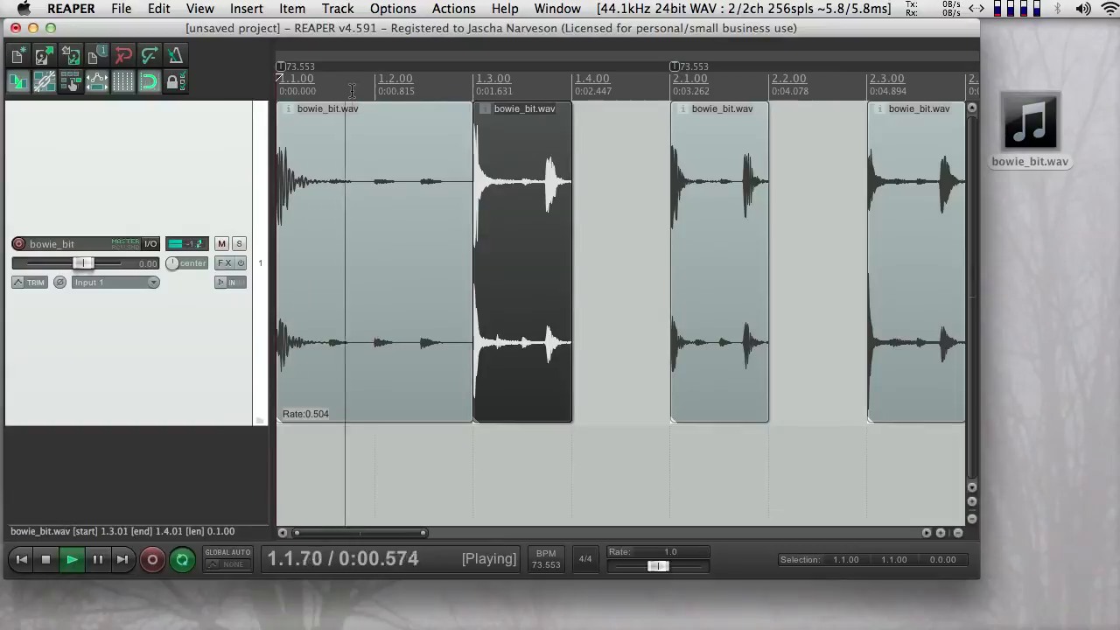
{"action": "key", "text": "space"}
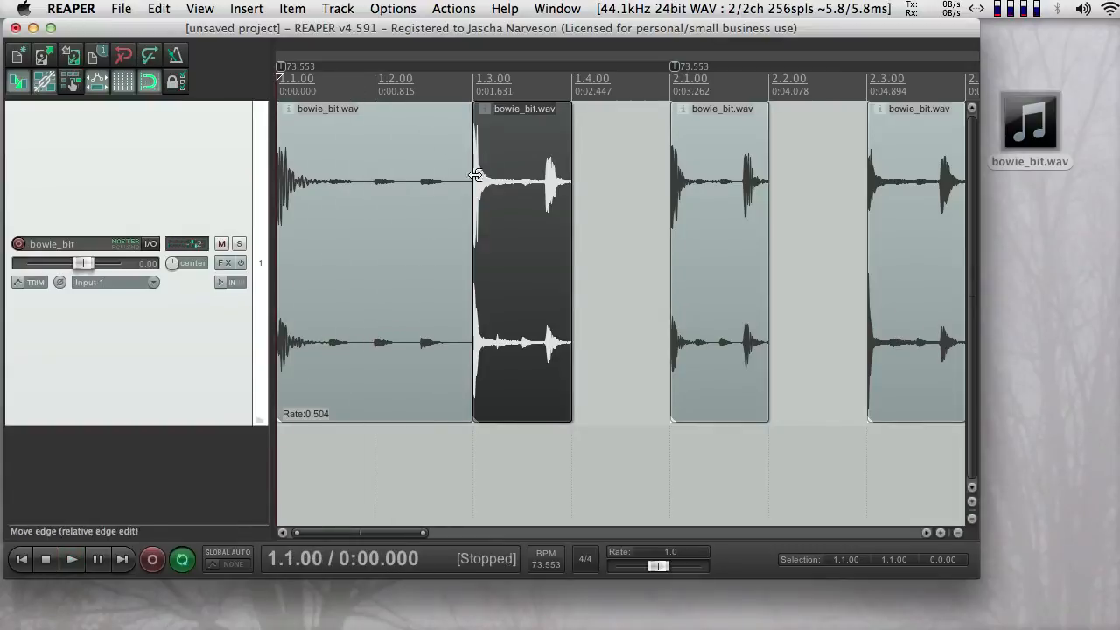
{"action": "left_click_drag", "start_coordinate": [471, 238], "coordinate": [354, 248]}
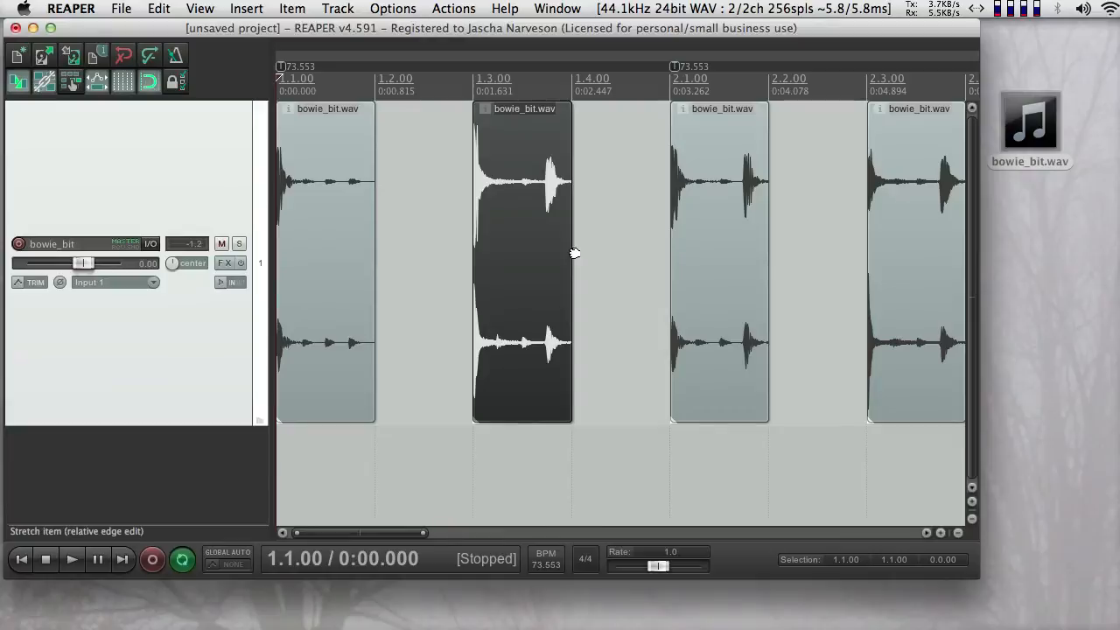
- Stretch the ends of the second, third and fourth slices to the beat lines at 1.4, 2.2 and 2.4
{"action": "mouse_move", "coordinate": [574, 252]}
{"action": "left_mouse_down"}
{"action": "mouse_move", "coordinate": [635, 250]}
{"action": "mouse_move", "coordinate": [574, 252]}
{"action": "left_mouse_up"}
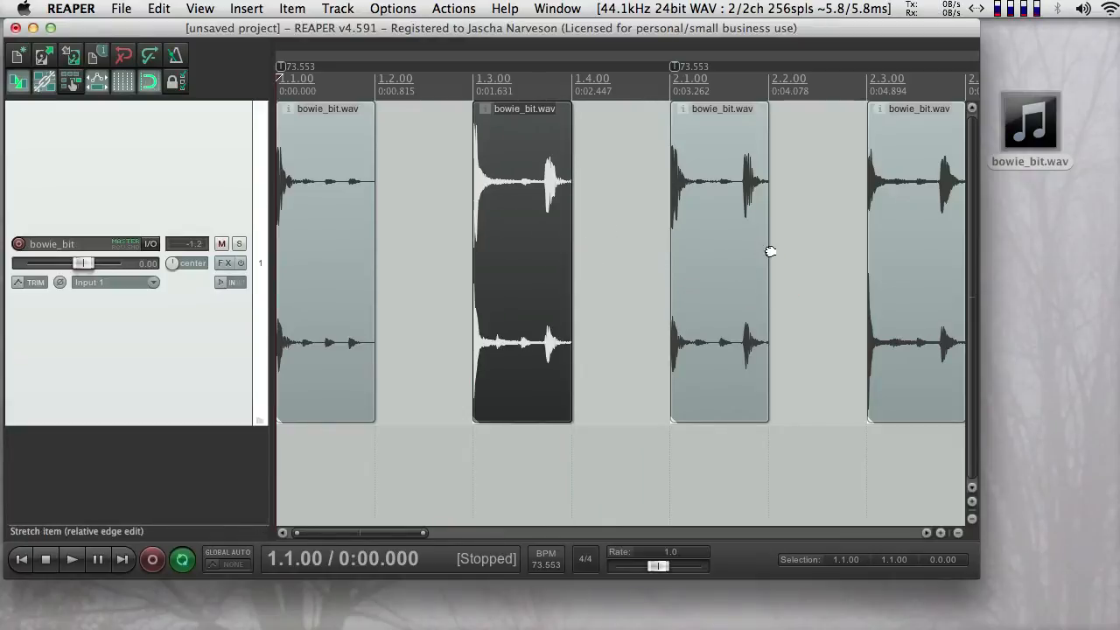
{"action": "mouse_move", "coordinate": [770, 252]}
{"action": "left_mouse_down"}
{"action": "mouse_move", "coordinate": [840, 253]}
{"action": "mouse_move", "coordinate": [782, 256]}
{"action": "left_mouse_up"}
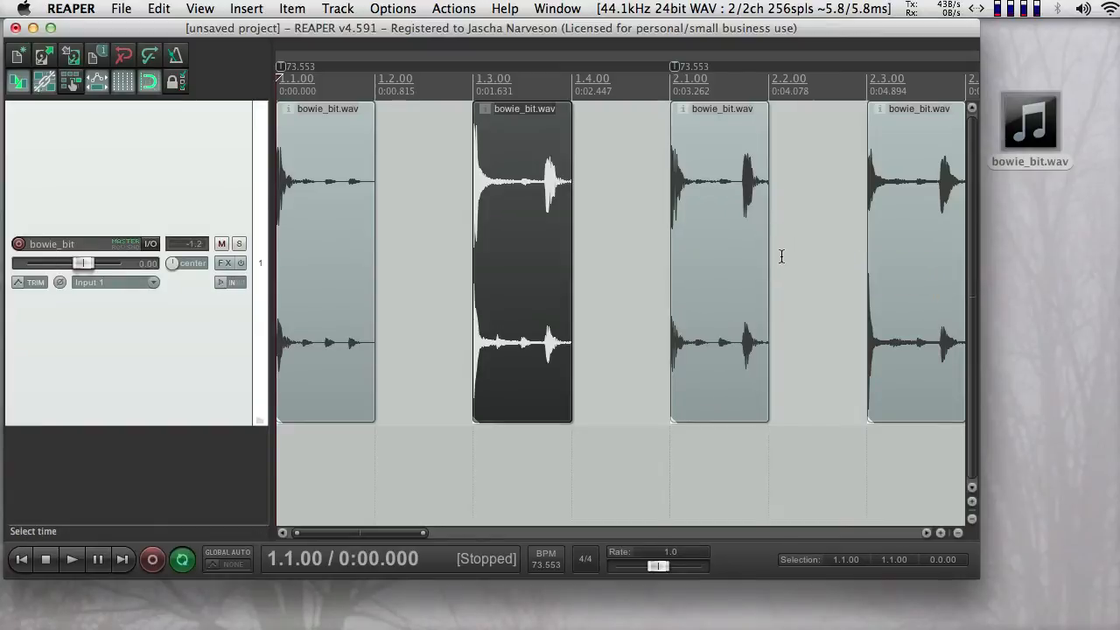
{"action": "scroll", "coordinate": [781, 256], "scroll_direction": "right", "scroll_amount": 5}
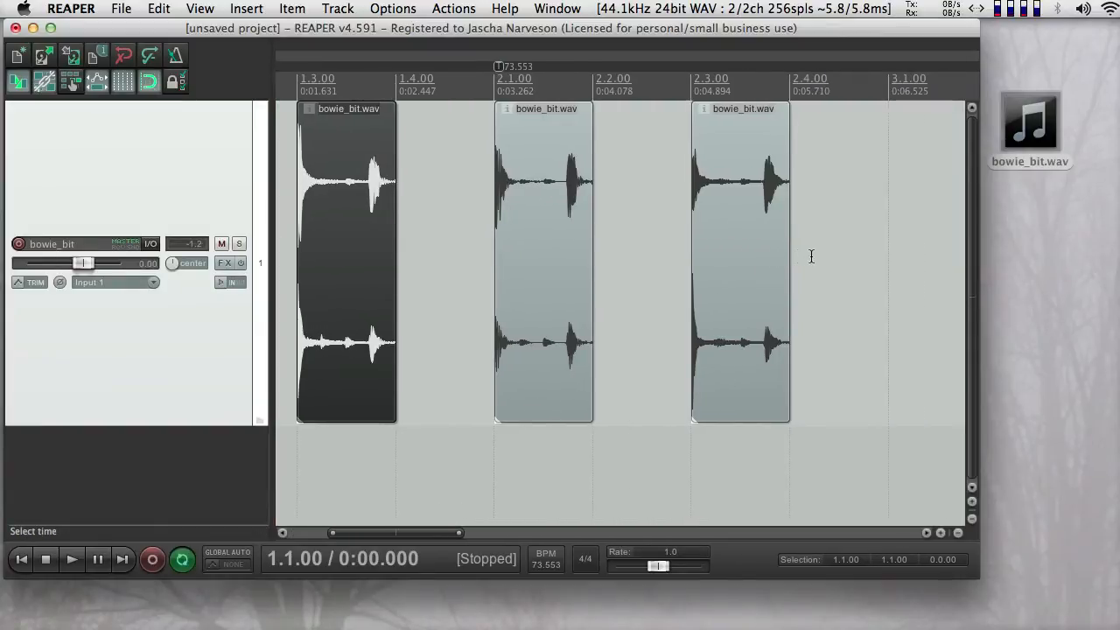
{"action": "mouse_move", "coordinate": [793, 256]}
{"action": "left_mouse_down"}
{"action": "mouse_move", "coordinate": [855, 253]}
{"action": "mouse_move", "coordinate": [789, 254]}
{"action": "left_mouse_up"}
{"action": "scroll", "coordinate": [674, 324], "scroll_direction": "left", "scroll_amount": 5}
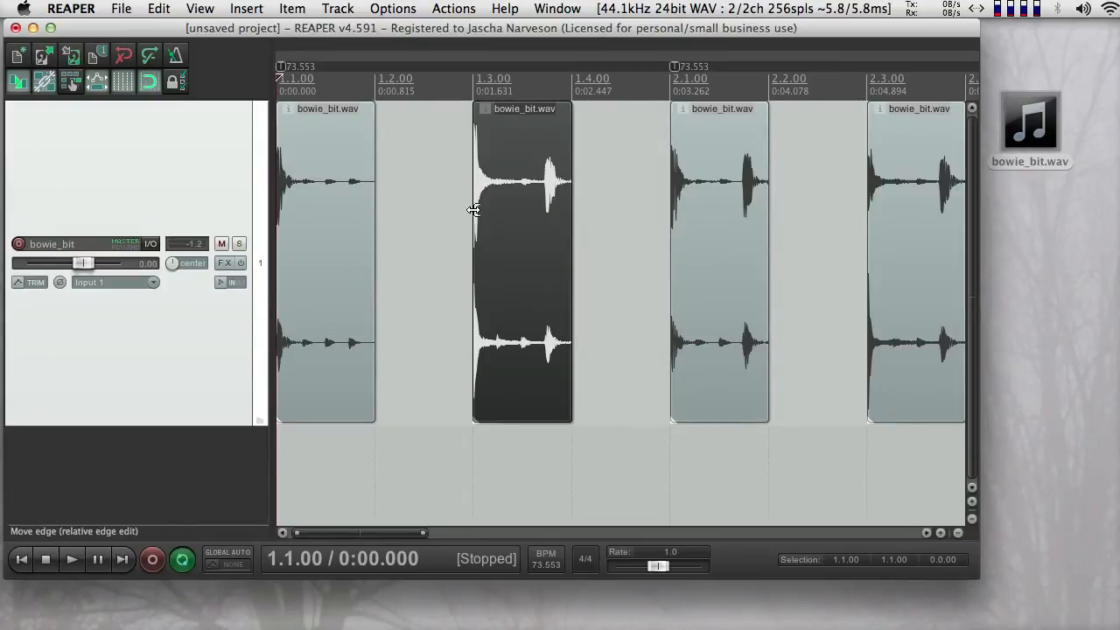
- Open the Project Bay, compare its source media with its media items, and place the window beside the arrangement
{"action": "left_click", "coordinate": [234, 7]}
{"action": "mouse_move", "coordinate": [199, 8]}
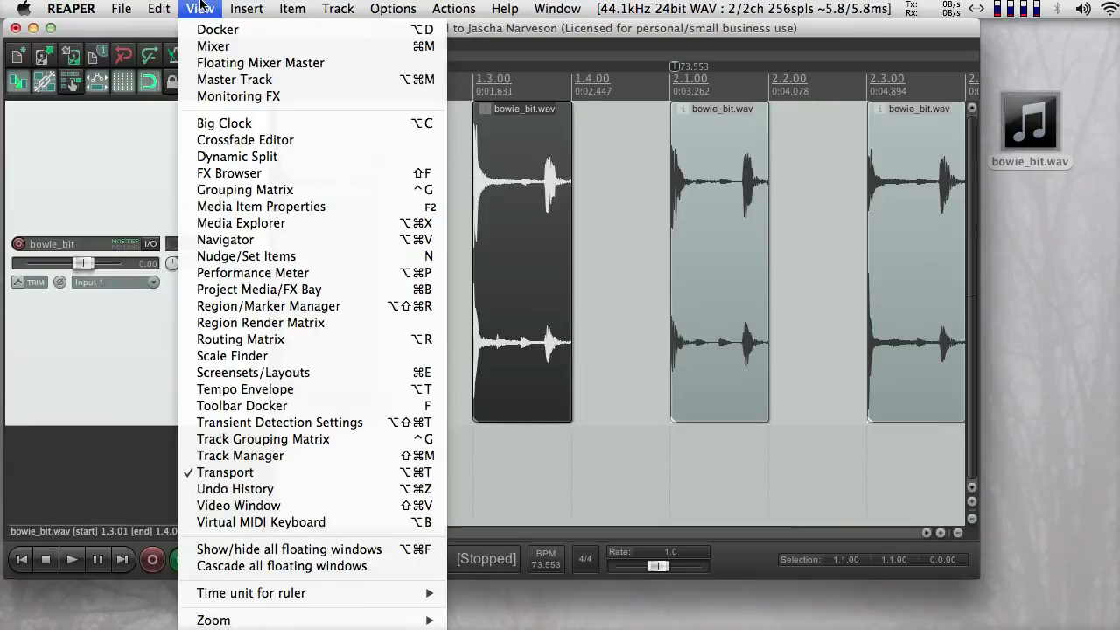
{"action": "left_click", "coordinate": [220, 292]}
{"action": "left_click_drag", "start_coordinate": [887, 335], "coordinate": [639, 175]}
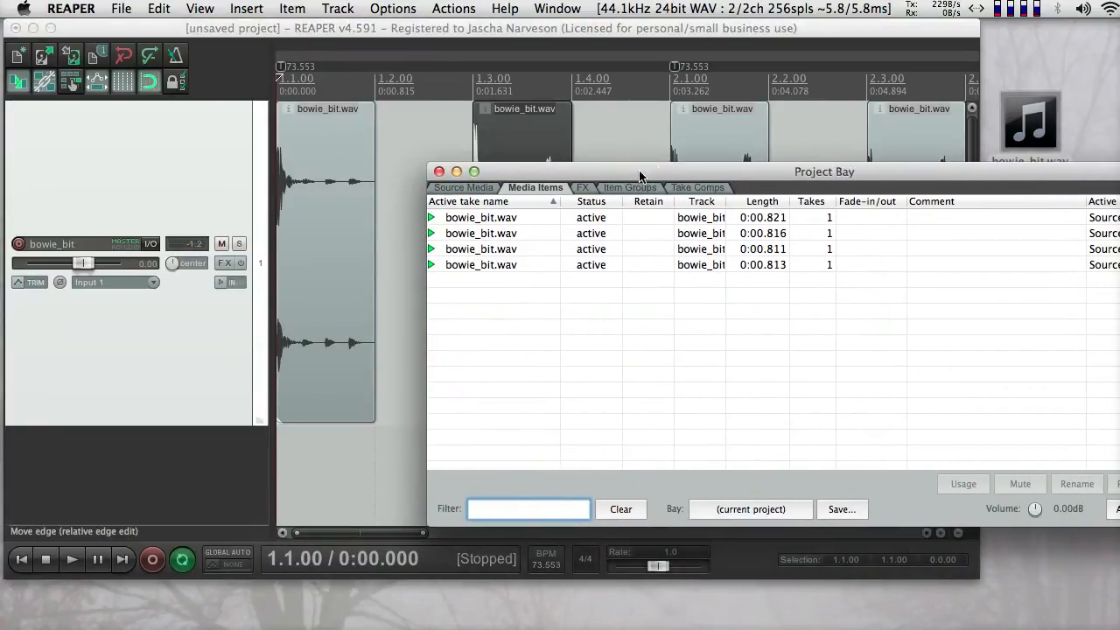
{"action": "left_click", "coordinate": [457, 186]}
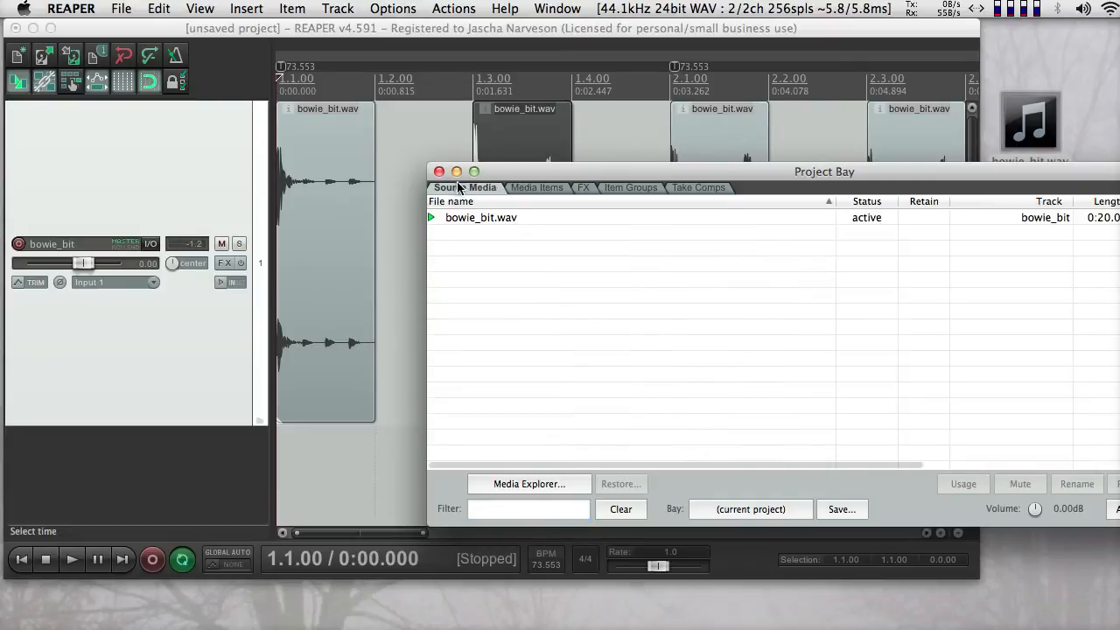
{"action": "left_click", "coordinate": [548, 187]}
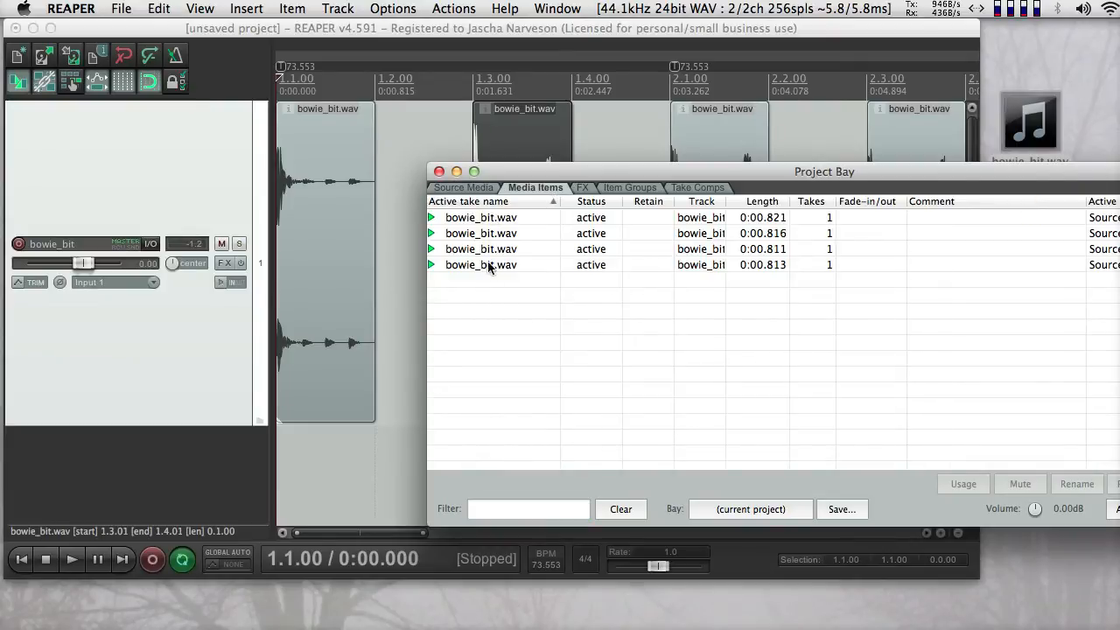
{"action": "left_click_drag", "start_coordinate": [505, 178], "coordinate": [1066, 270]}
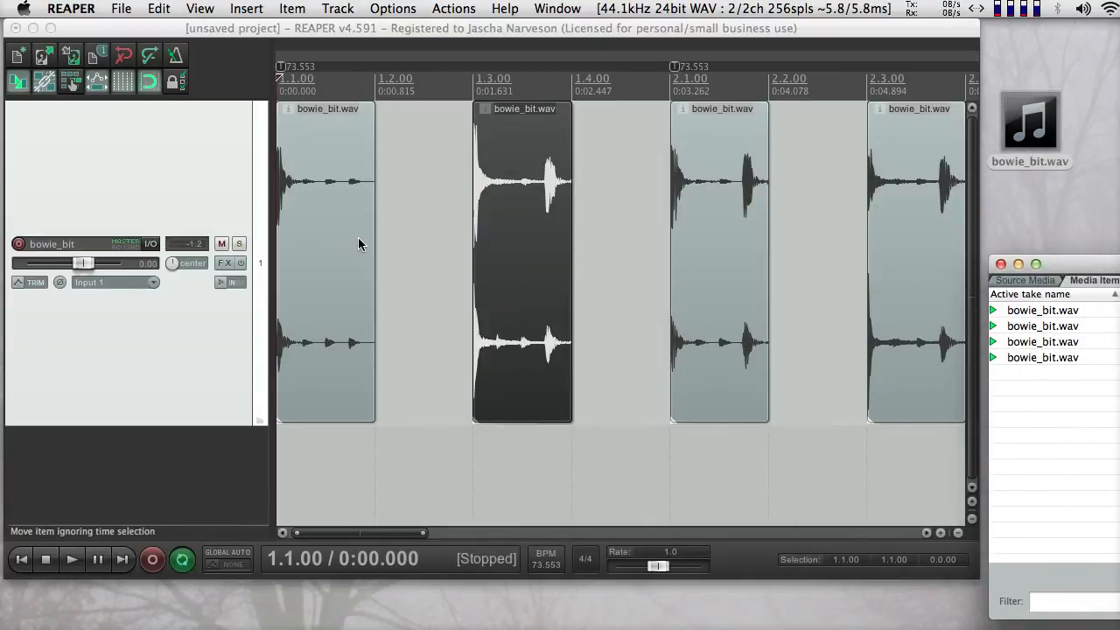
- Rename the take of the first slice, at the project start, as beat1
{"action": "double_click", "coordinate": [326, 231]}
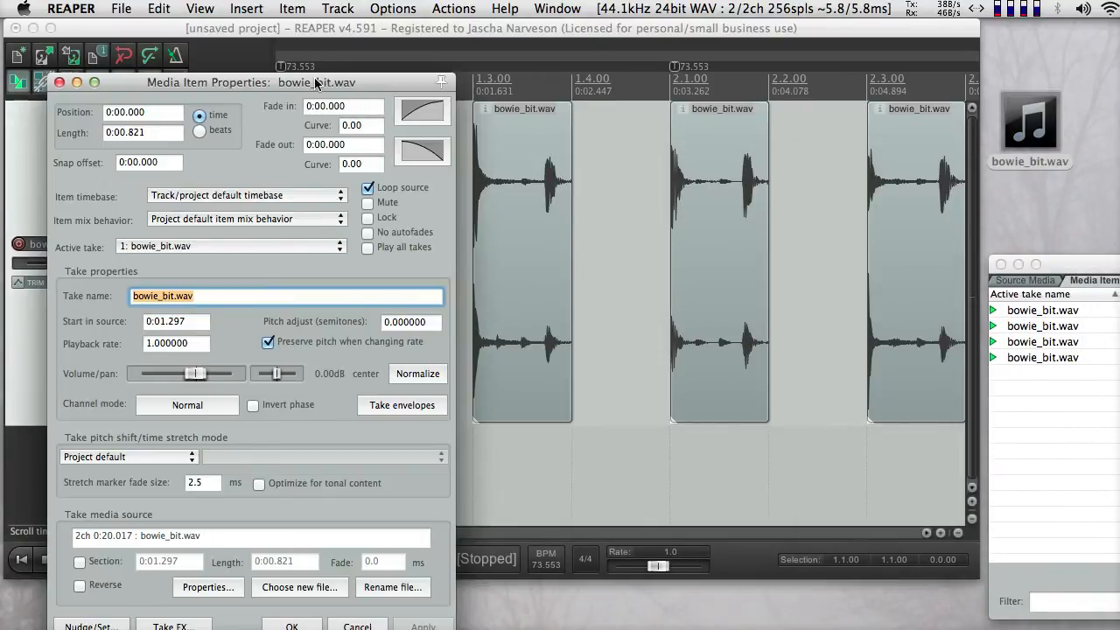
{"action": "left_click_drag", "start_coordinate": [314, 81], "coordinate": [778, 50]}
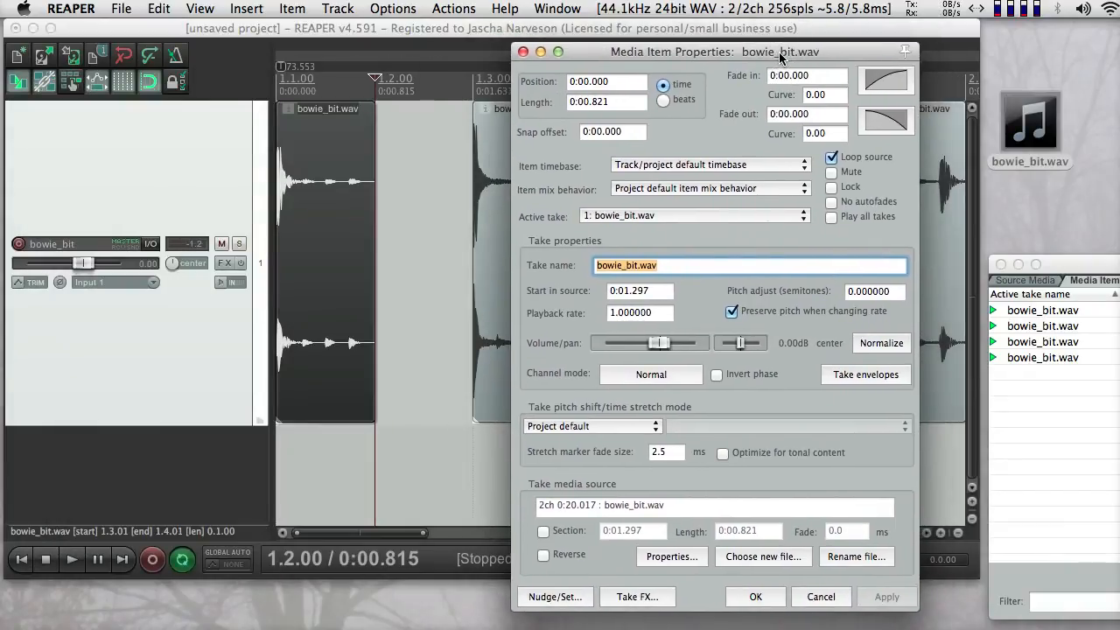
{"action": "type", "text": "beat1"}
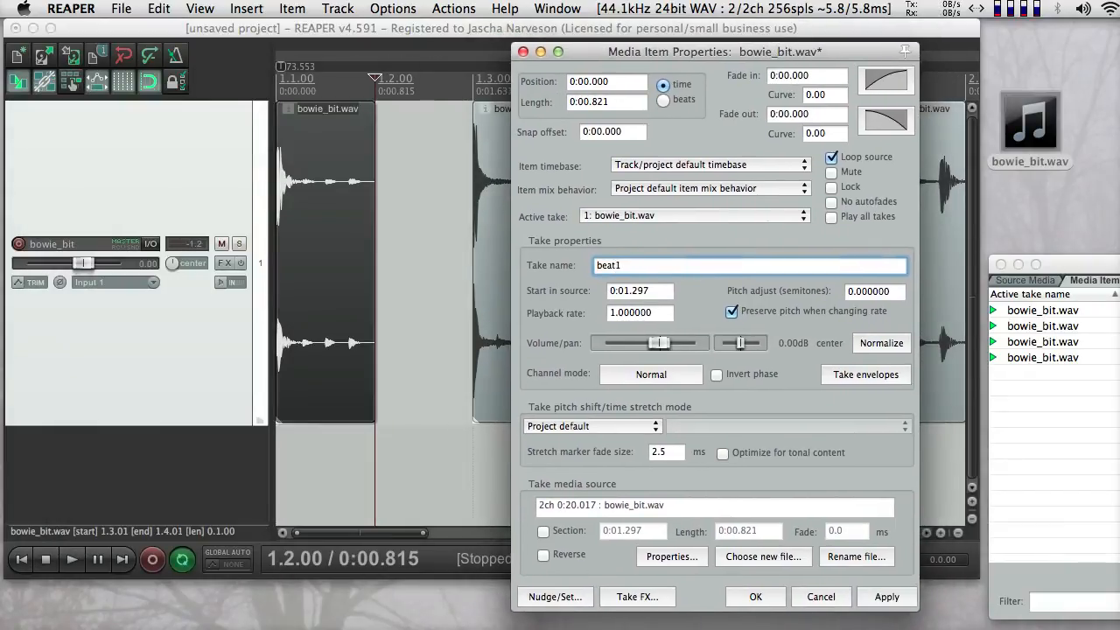
{"action": "key", "text": "Return"}
- Rename the take of the second slice, at beat 1.3, as beat2
{"action": "left_click_drag", "start_coordinate": [838, 53], "coordinate": [340, 54]}
{"action": "left_click", "coordinate": [502, 264]}
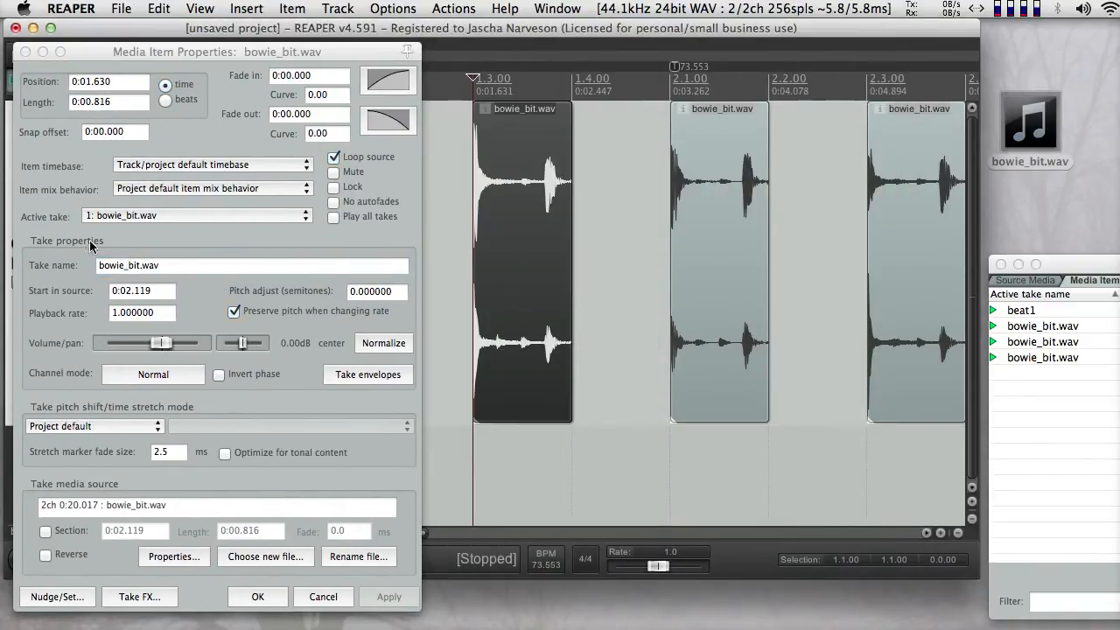
{"action": "left_click", "coordinate": [185, 268]}
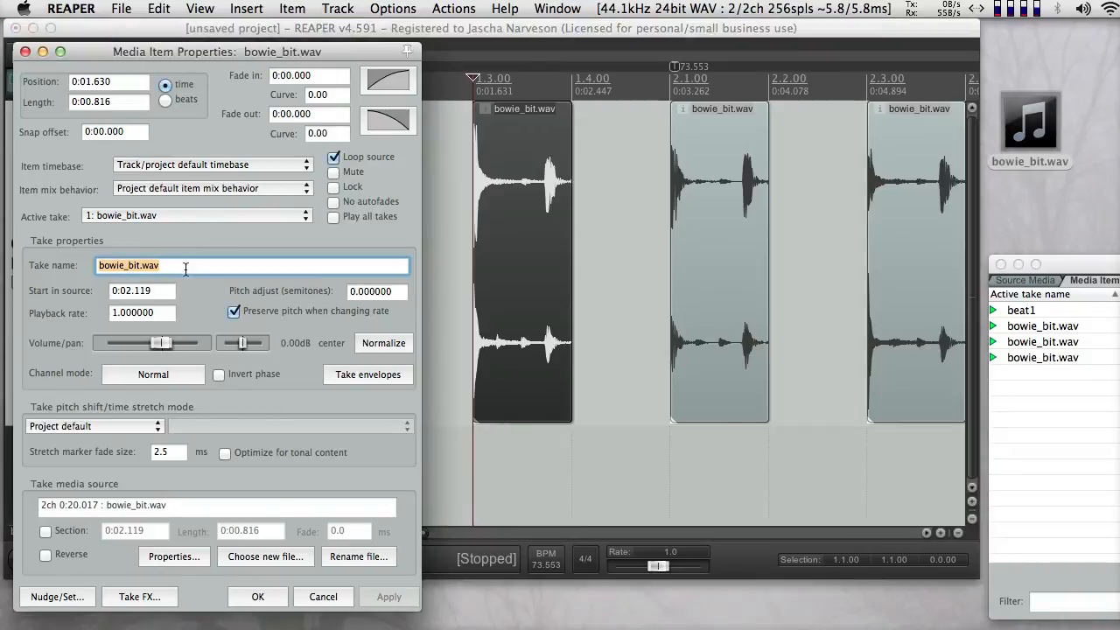
{"action": "type", "text": "beat2"}
{"action": "key", "text": "Return"}
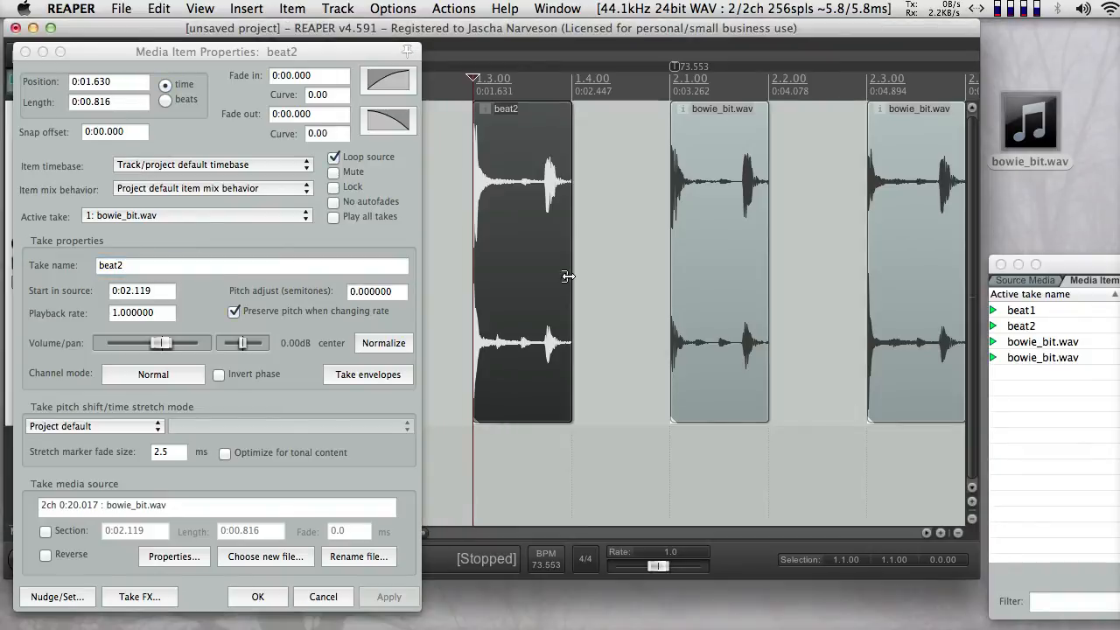
- Rename the third slice's take as beat3 and the fourth's as beat4, and close the item properties
{"action": "left_click", "coordinate": [718, 279]}
{"action": "type", "text": "beat"}
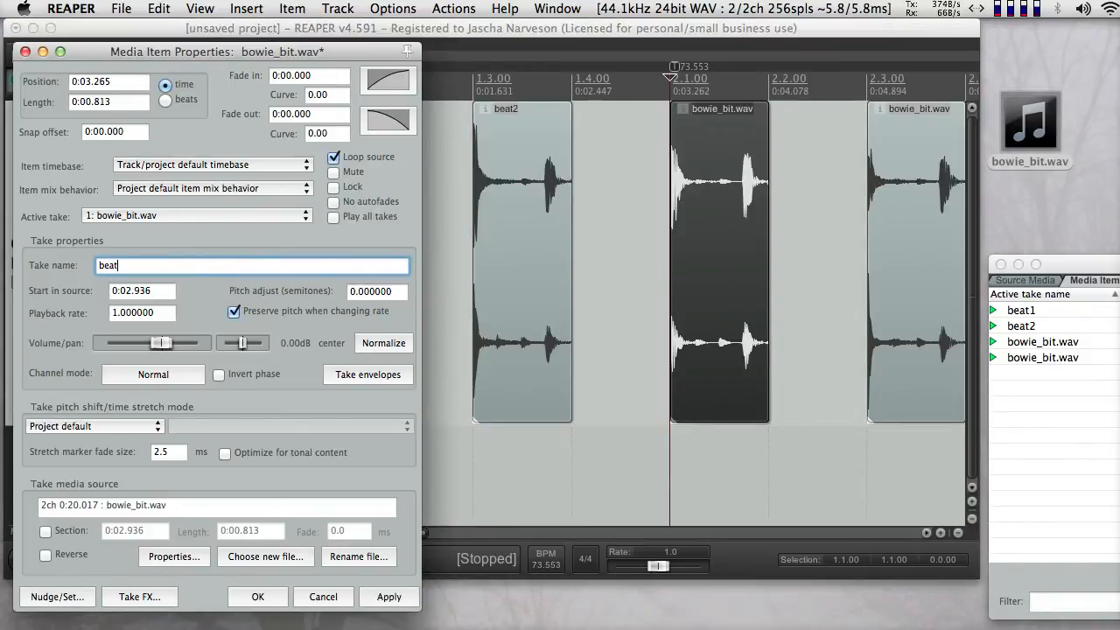
{"action": "type", "text": "3"}
{"action": "key", "text": "Return"}
{"action": "left_click", "coordinate": [894, 254]}
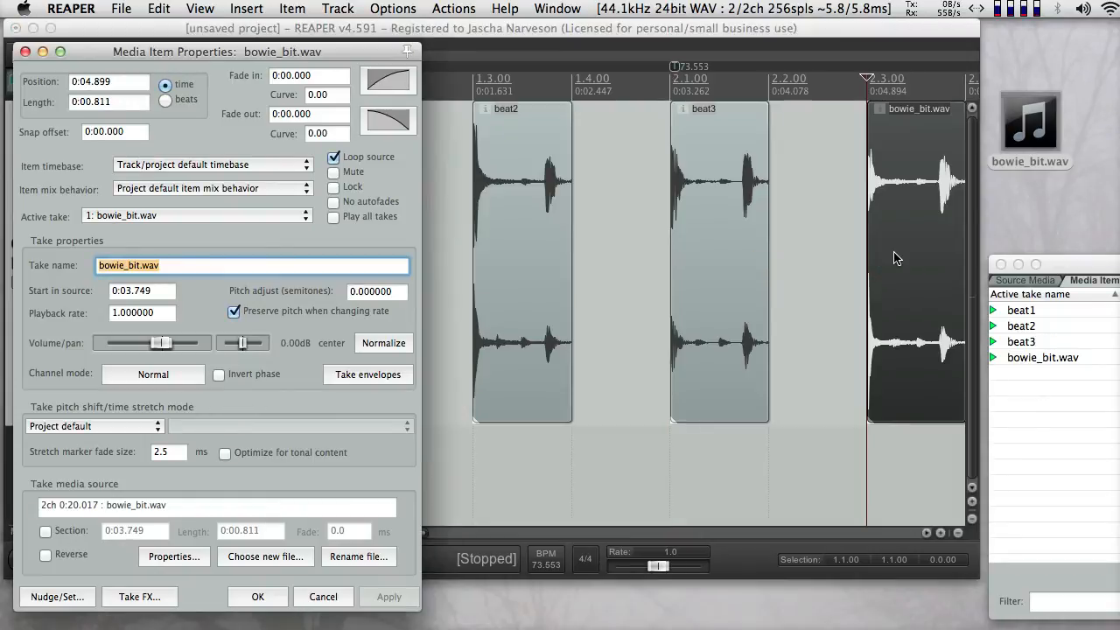
{"action": "type", "text": "beat4"}
{"action": "key", "text": "Return"}
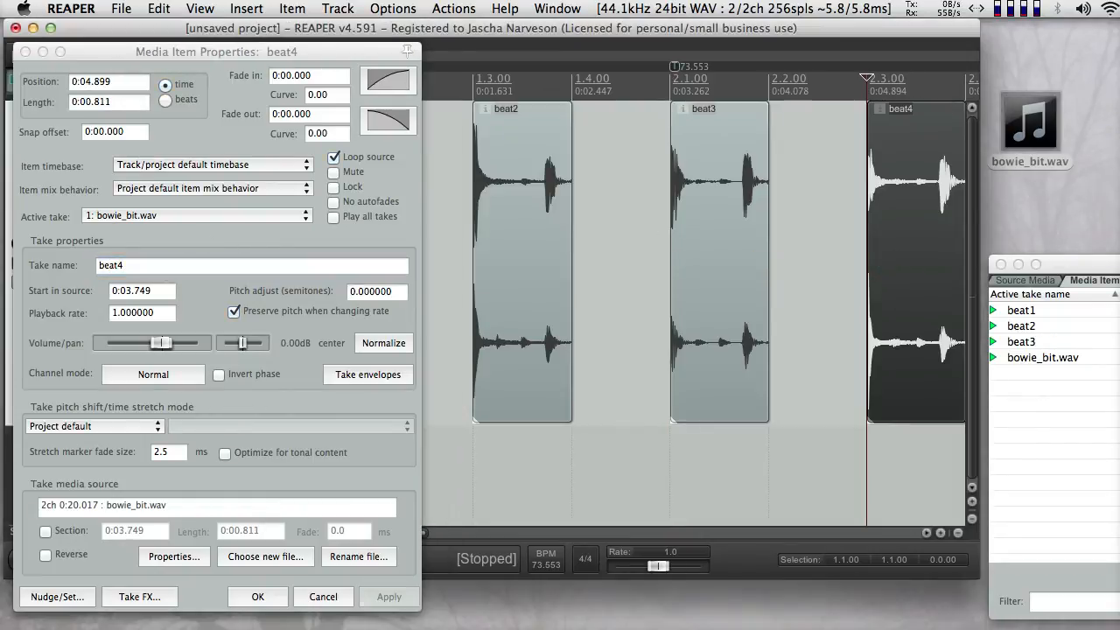
{"action": "left_click", "coordinate": [25, 52]}
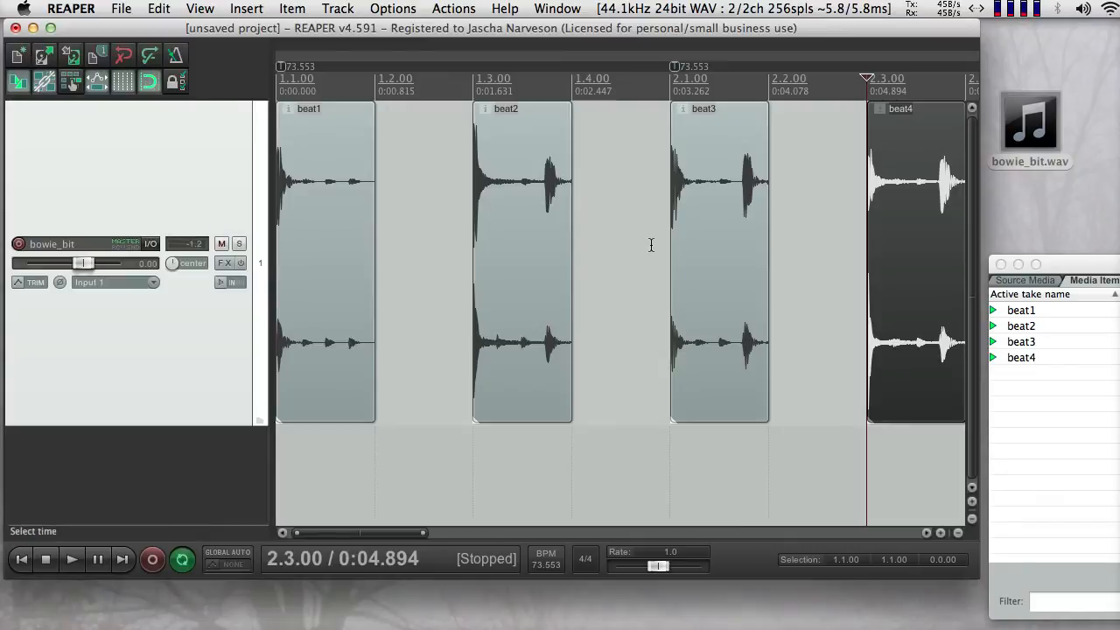
- Close the gaps between the slices by moving beat2 to 1.2, beat3 to 1.3 and beat4 to 1.4
{"action": "left_click_drag", "start_coordinate": [1076, 266], "coordinate": [993, 296]}
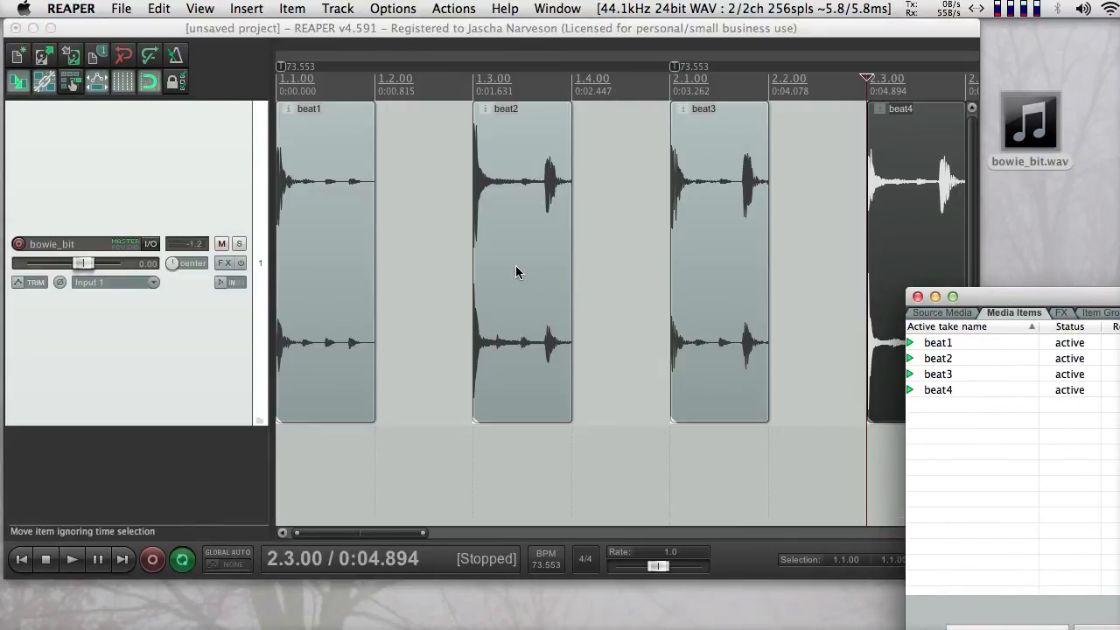
{"action": "left_click_drag", "start_coordinate": [517, 278], "coordinate": [425, 270]}
{"action": "left_click_drag", "start_coordinate": [723, 289], "coordinate": [540, 288]}
{"action": "left_click_drag", "start_coordinate": [894, 251], "coordinate": [595, 243]}
{"action": "left_click_drag", "start_coordinate": [984, 302], "coordinate": [1025, 55]}
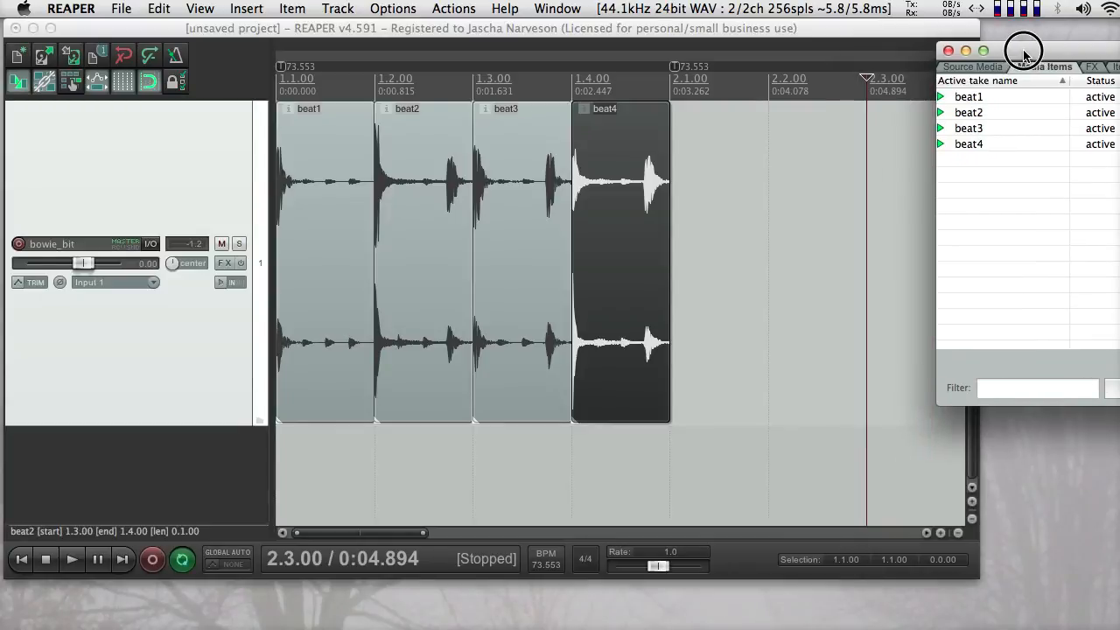
- Insert copies from the Project Bay in reverse order: beat4 at 2.1, beat3 at 2.2, beat2 at 2.3 and beat1 at 2.4
{"action": "left_click_drag", "start_coordinate": [974, 144], "coordinate": [721, 185]}
{"action": "scroll", "coordinate": [796, 212], "scroll_direction": "right", "scroll_amount": 3}
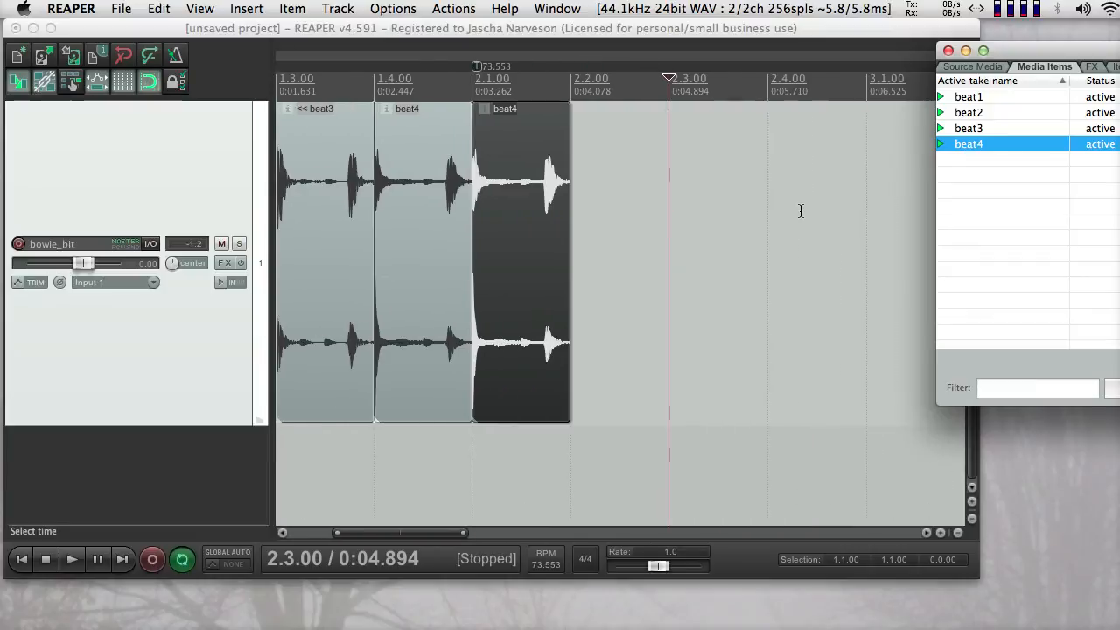
{"action": "left_click_drag", "start_coordinate": [945, 128], "coordinate": [615, 192]}
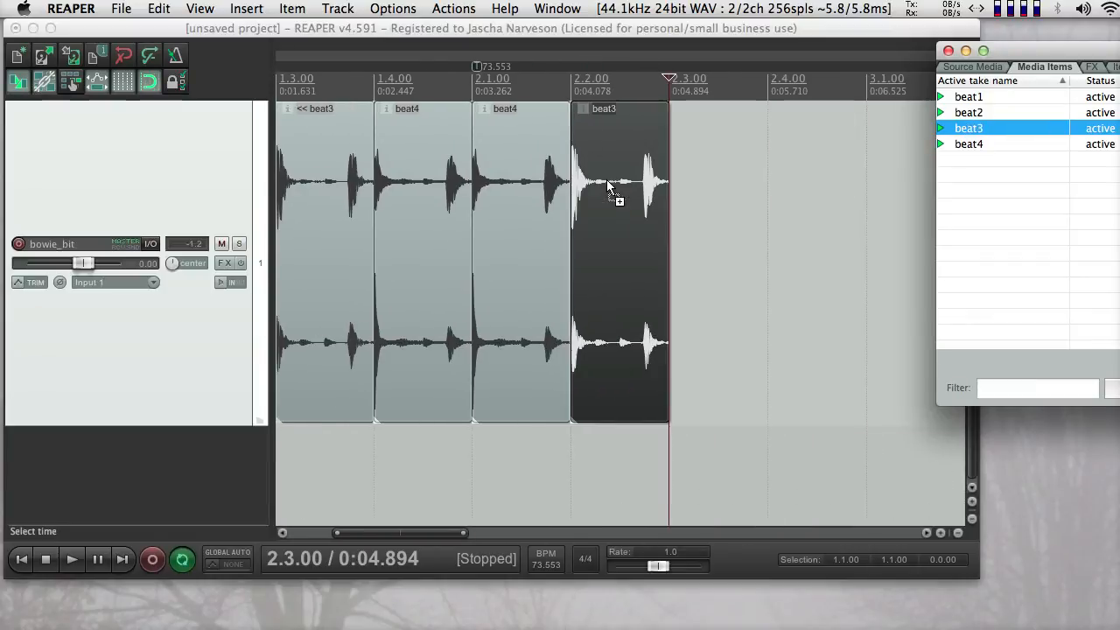
{"action": "left_click_drag", "start_coordinate": [982, 116], "coordinate": [709, 160]}
{"action": "left_click_drag", "start_coordinate": [981, 98], "coordinate": [839, 219]}
- Insert two more copies of beat1 from the Project Bay at 3.1 and 3.2, and deselect the items
{"action": "scroll", "coordinate": [839, 223], "scroll_direction": "right", "scroll_amount": 4}
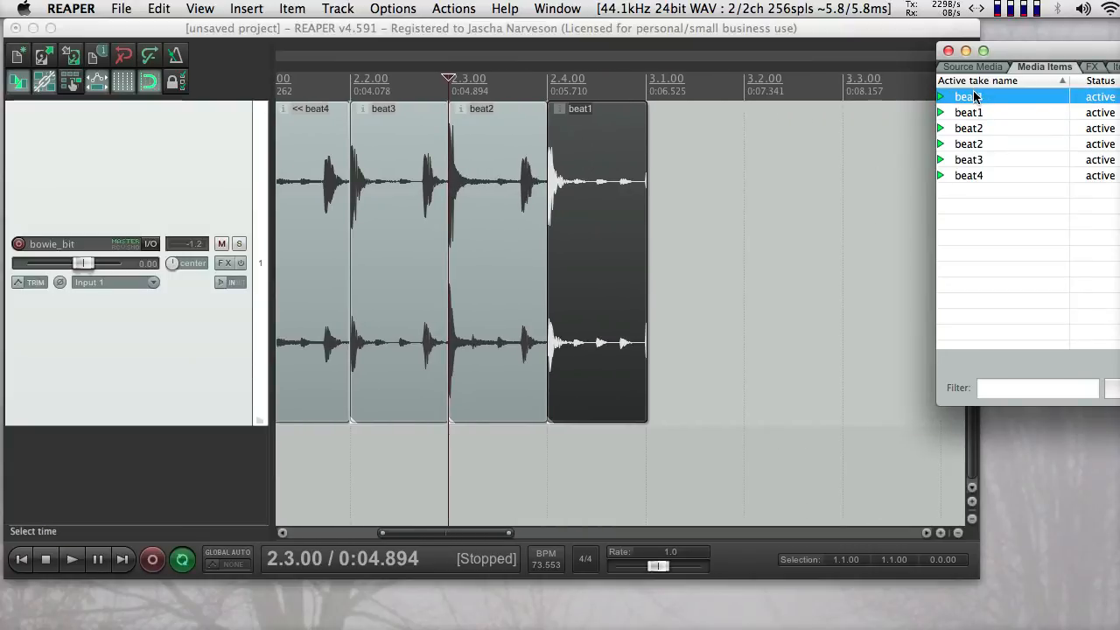
{"action": "left_click_drag", "start_coordinate": [971, 96], "coordinate": [665, 159]}
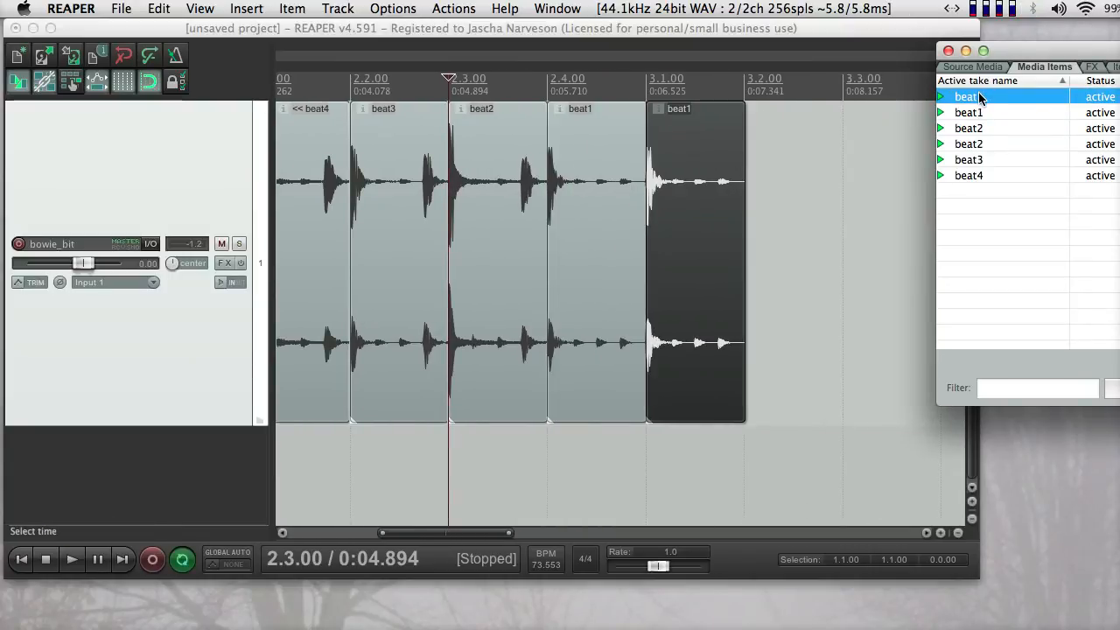
{"action": "left_click_drag", "start_coordinate": [979, 98], "coordinate": [829, 225]}
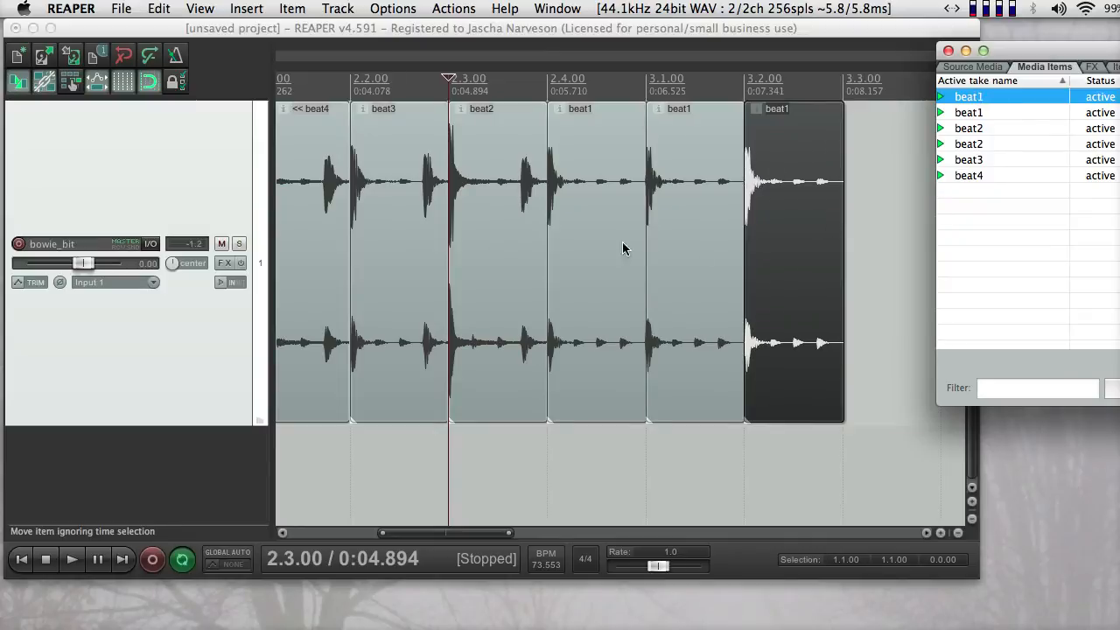
{"action": "left_click", "coordinate": [645, 453]}
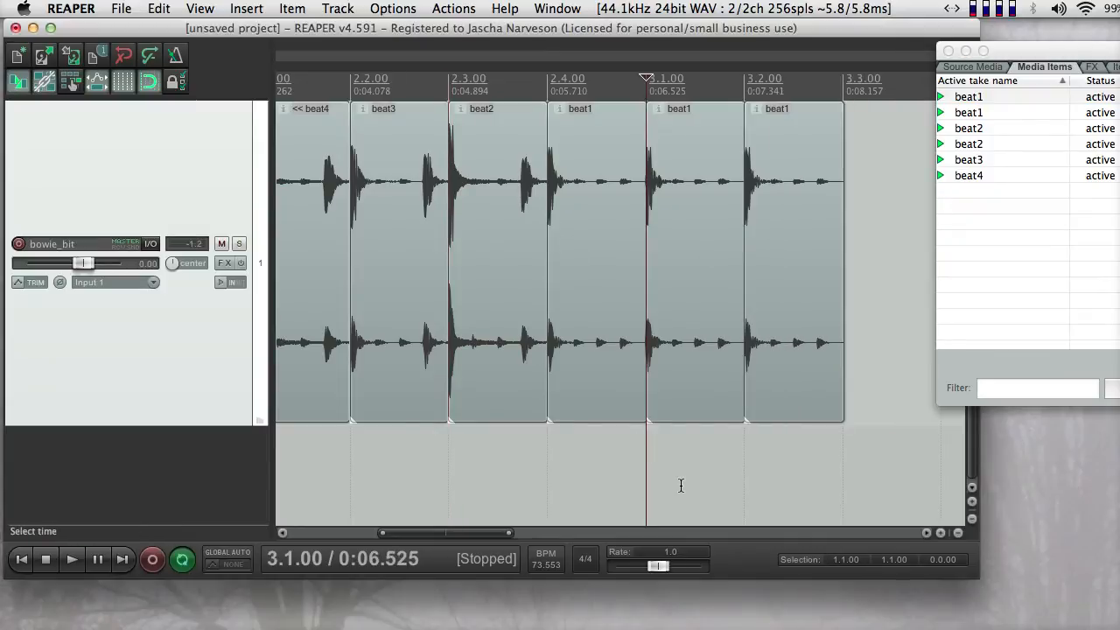
- Select the time range from 1.1 to 3.3, play the rearranged slices through it, and clear the selection
{"action": "scroll", "coordinate": [681, 486], "scroll_direction": "down", "scroll_amount": 4}
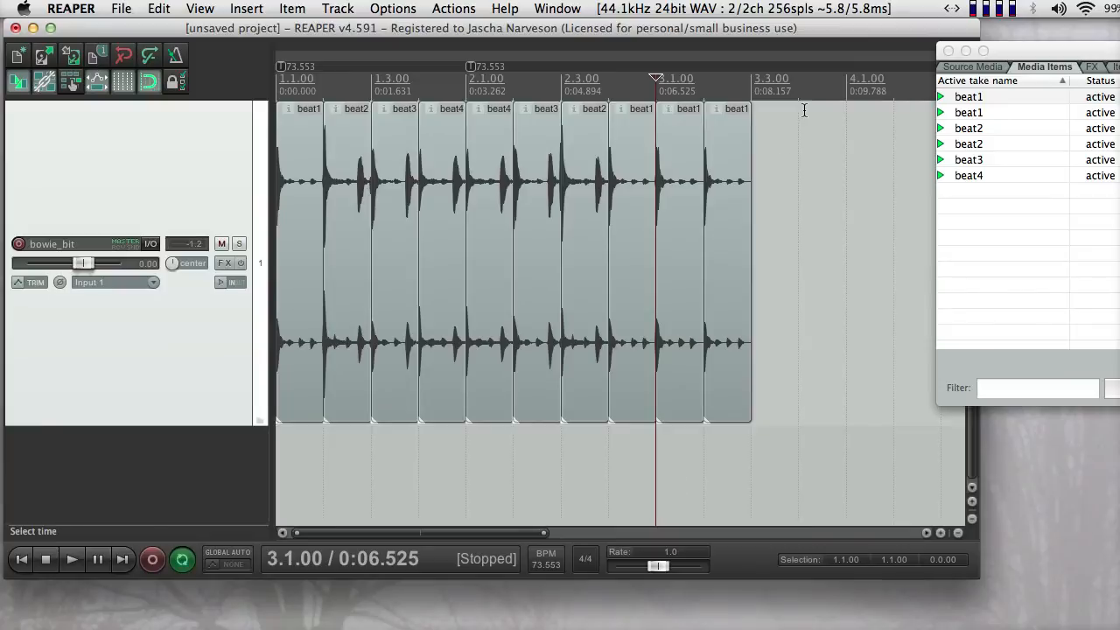
{"action": "left_click_drag", "start_coordinate": [750, 87], "coordinate": [226, 112]}
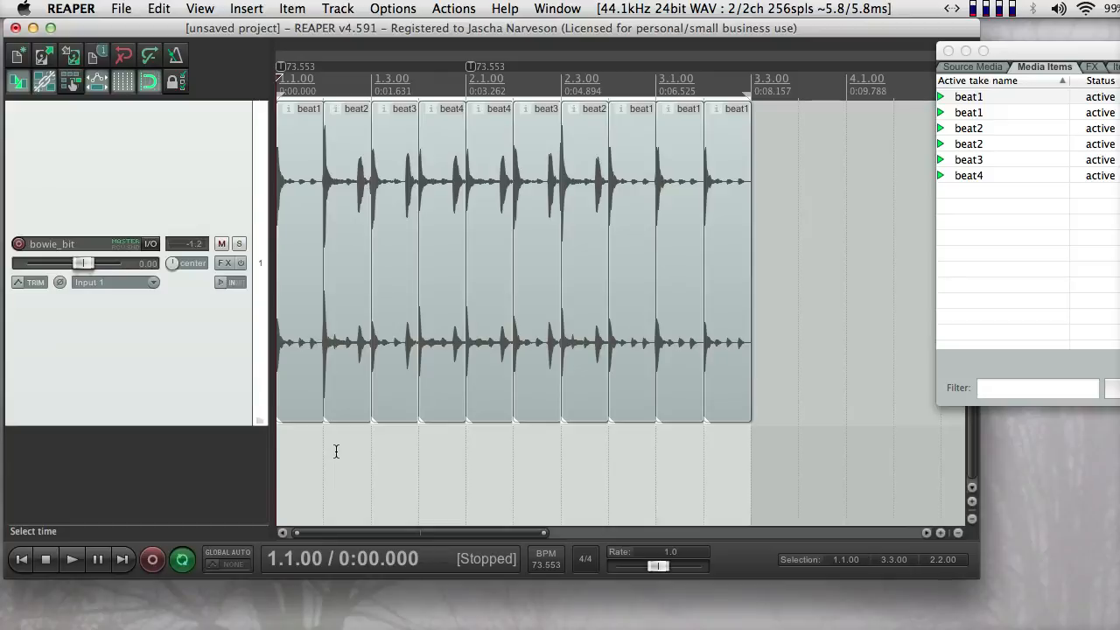
{"action": "key", "text": "space"}
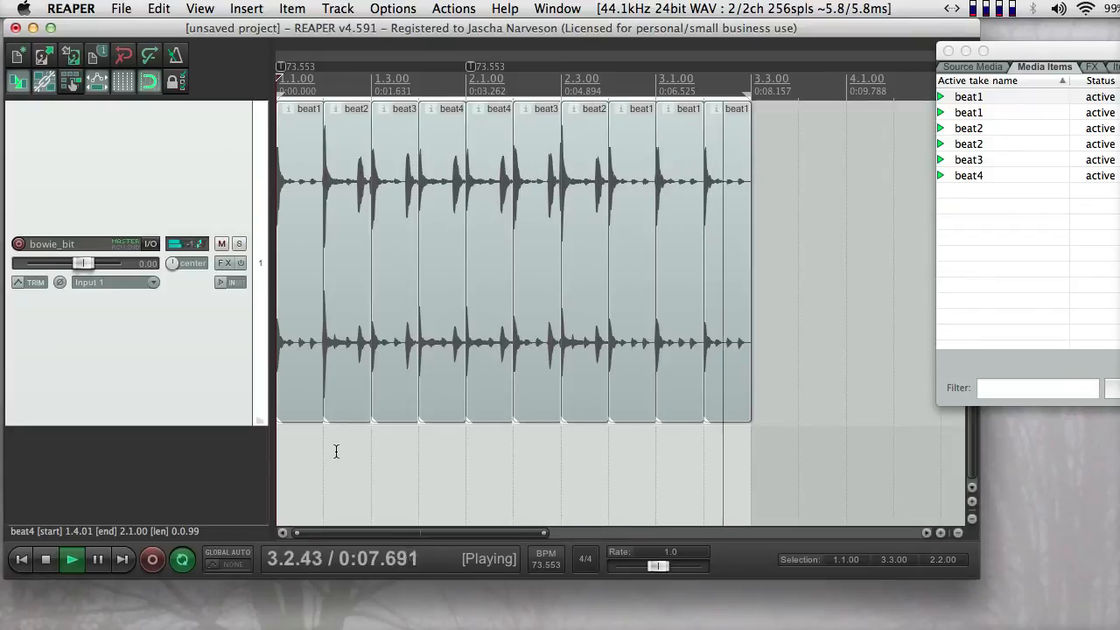
{"action": "key", "text": "space"}
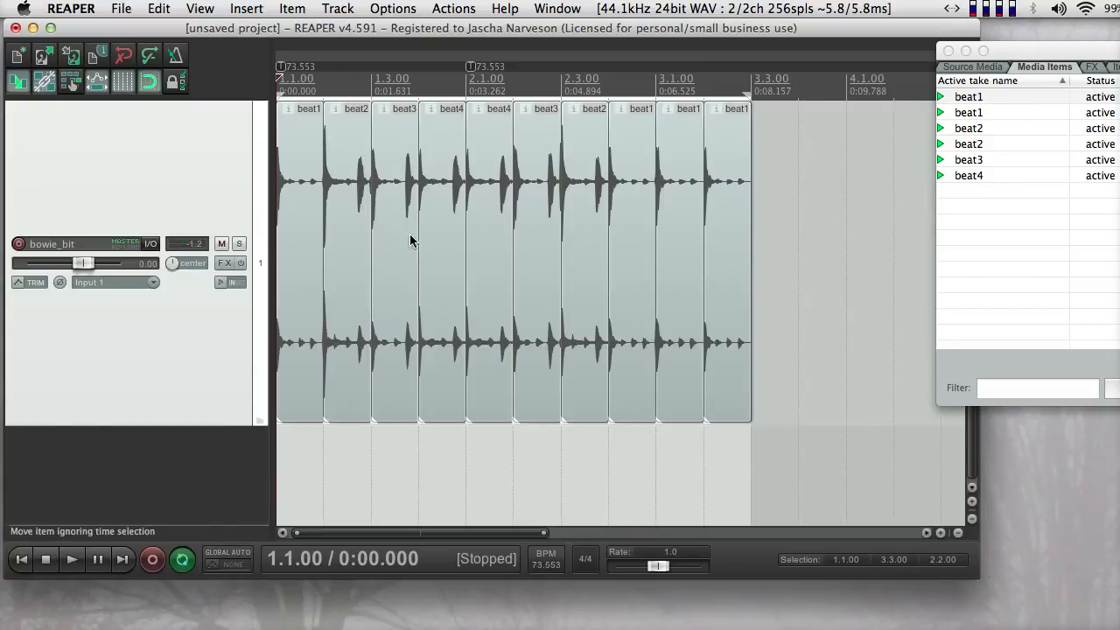
{"action": "left_click", "coordinate": [779, 176]}
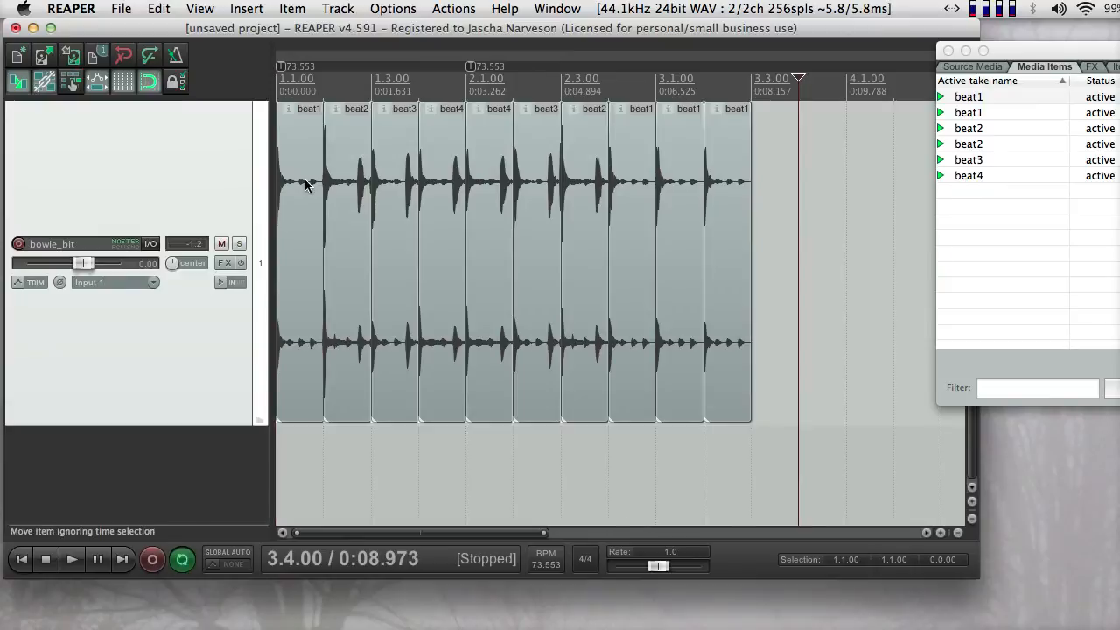
- Examine the available grid line spacings in the Snap/Grid settings and close them without changing anything
{"action": "right_click", "coordinate": [147, 80]}
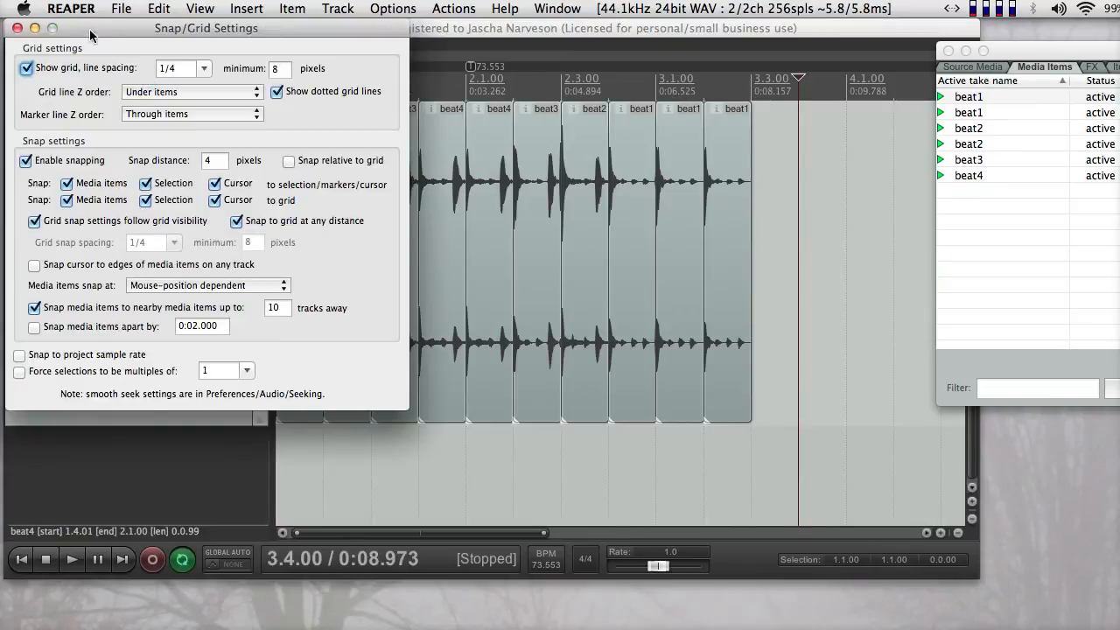
{"action": "left_click_drag", "start_coordinate": [93, 26], "coordinate": [392, 66]}
{"action": "left_click", "coordinate": [501, 106]}
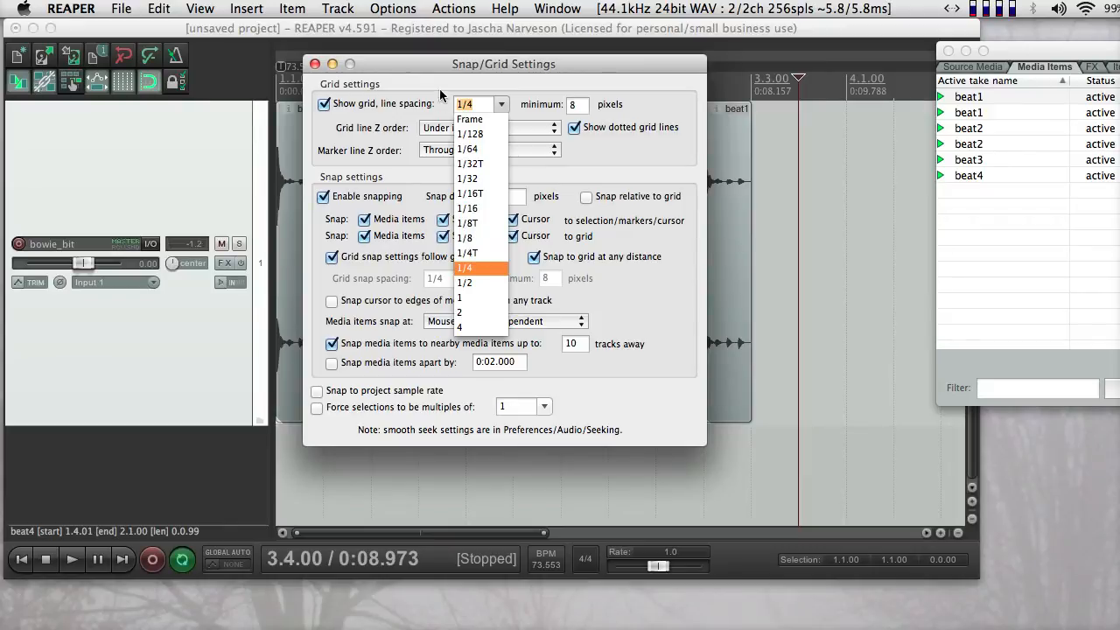
{"action": "left_click", "coordinate": [422, 70]}
{"action": "left_click", "coordinate": [315, 64]}
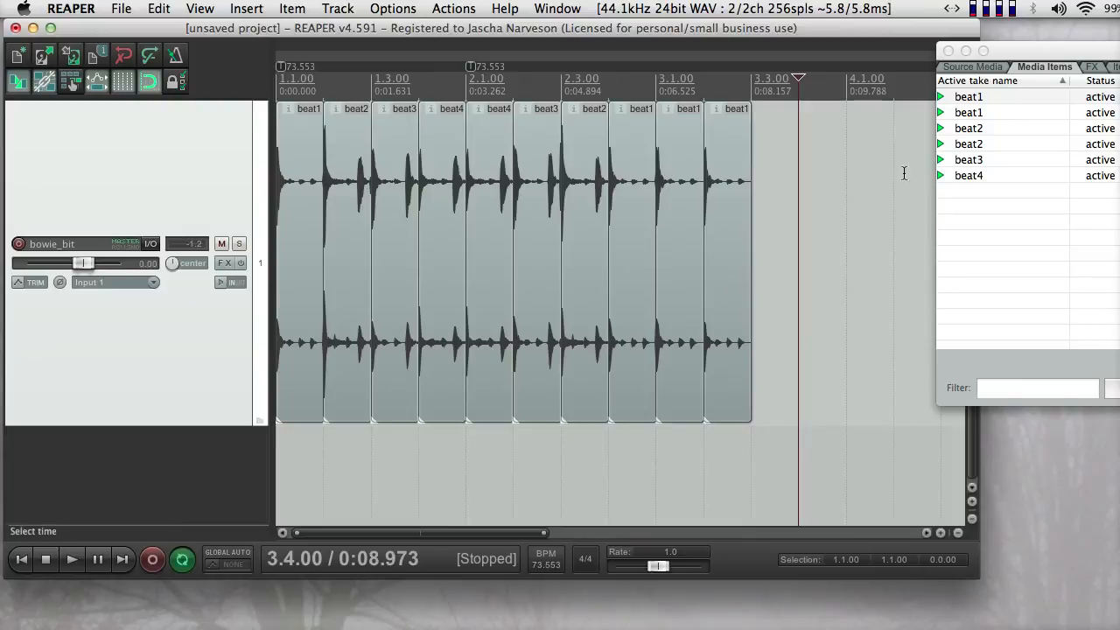
- Insert a copy of beat3 from the Project Bay at 3.3 and time-stretch its end to 4.1
{"action": "left_click_drag", "start_coordinate": [976, 166], "coordinate": [761, 159]}
{"action": "scroll", "coordinate": [824, 208], "scroll_direction": "right", "scroll_amount": 3}
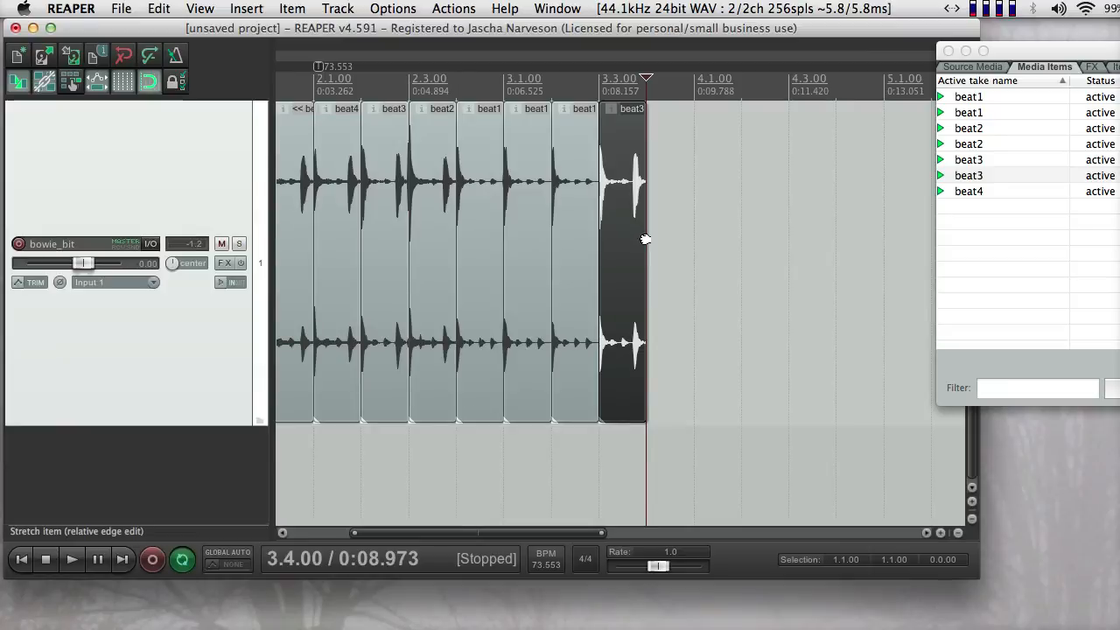
{"action": "left_click_drag", "start_coordinate": [645, 239], "coordinate": [693, 240]}
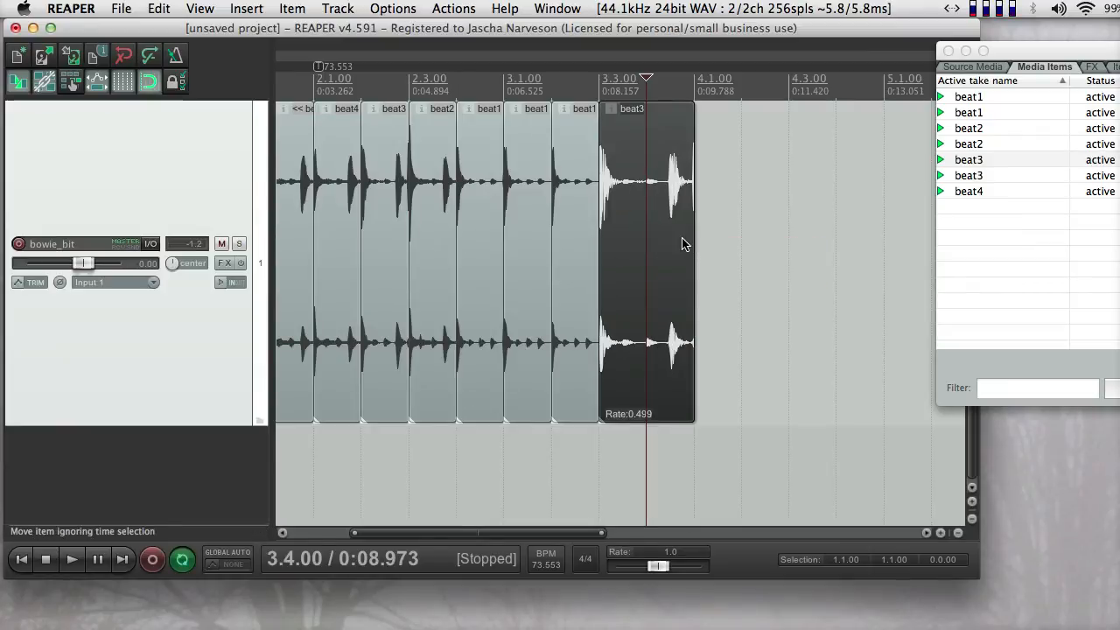
- Rename the stretched item's take as beat3slow and close its properties
{"action": "double_click", "coordinate": [615, 116]}
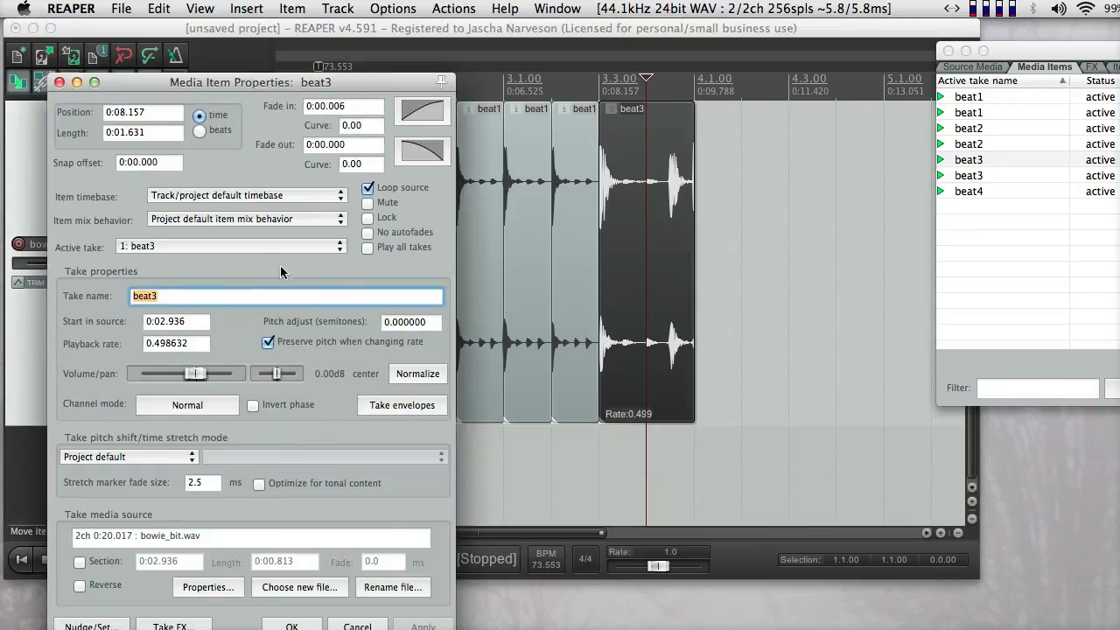
{"action": "type", "text": "slow"}
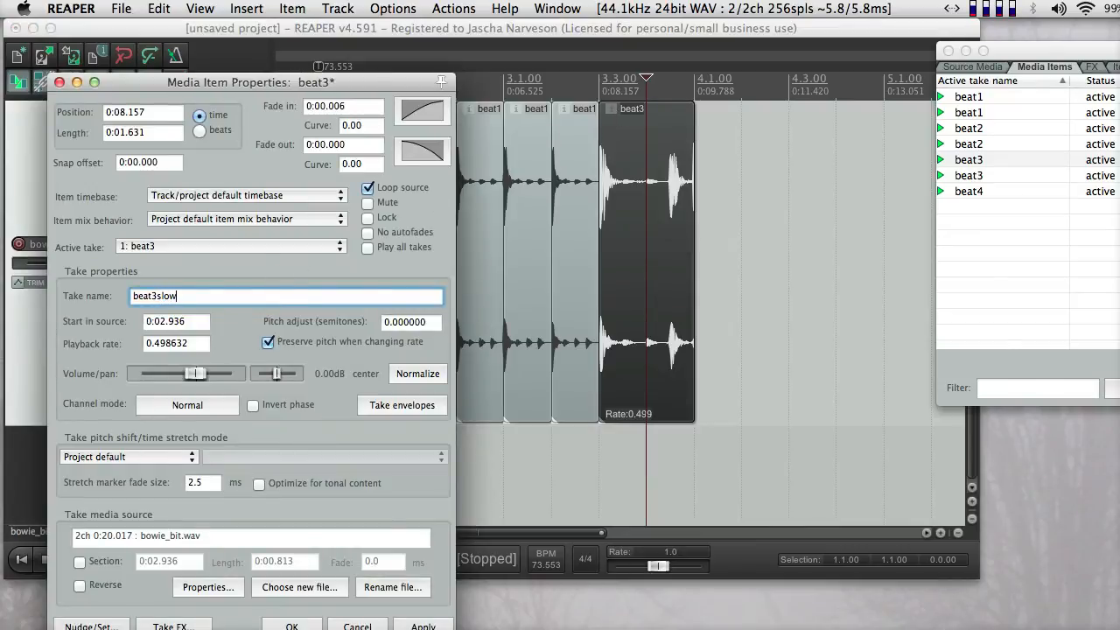
{"action": "key", "text": "Return"}
{"action": "left_click", "coordinate": [59, 83]}
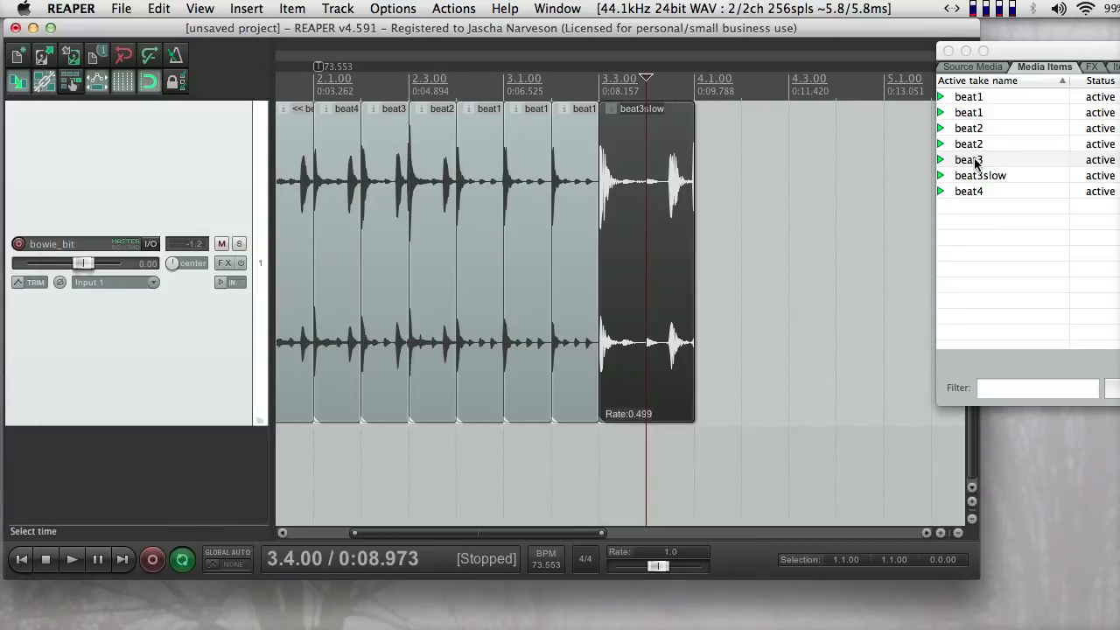
- Insert the unstretched beat3 from the Project Bay at 4.1, and play the time selection from 3.3 to 4.2
{"action": "left_click_drag", "start_coordinate": [976, 164], "coordinate": [702, 170]}
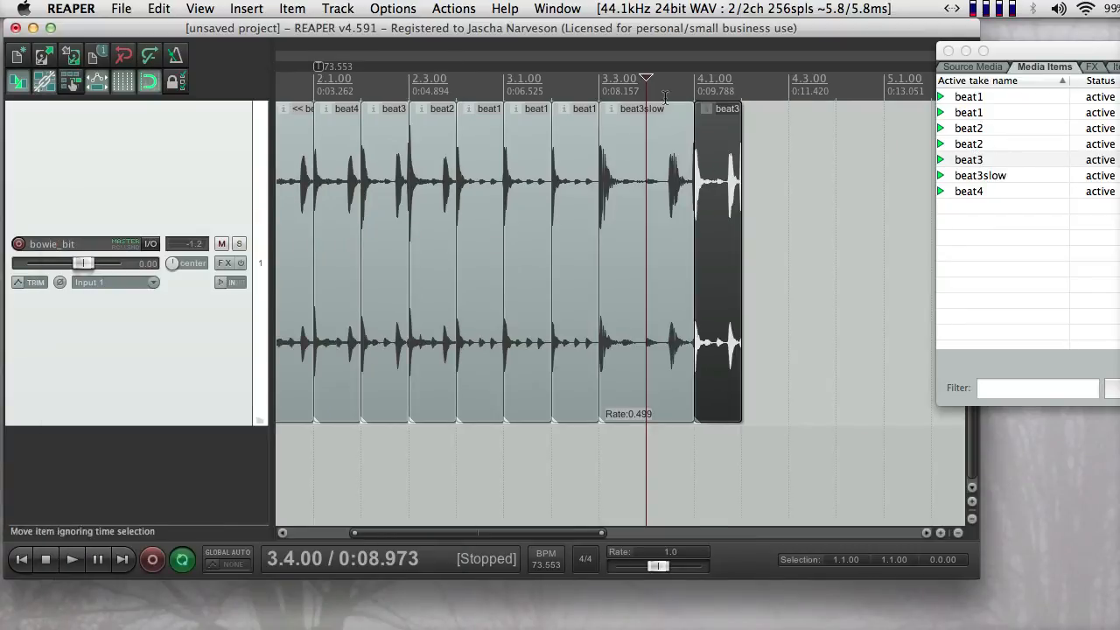
{"action": "left_click", "coordinate": [598, 91]}
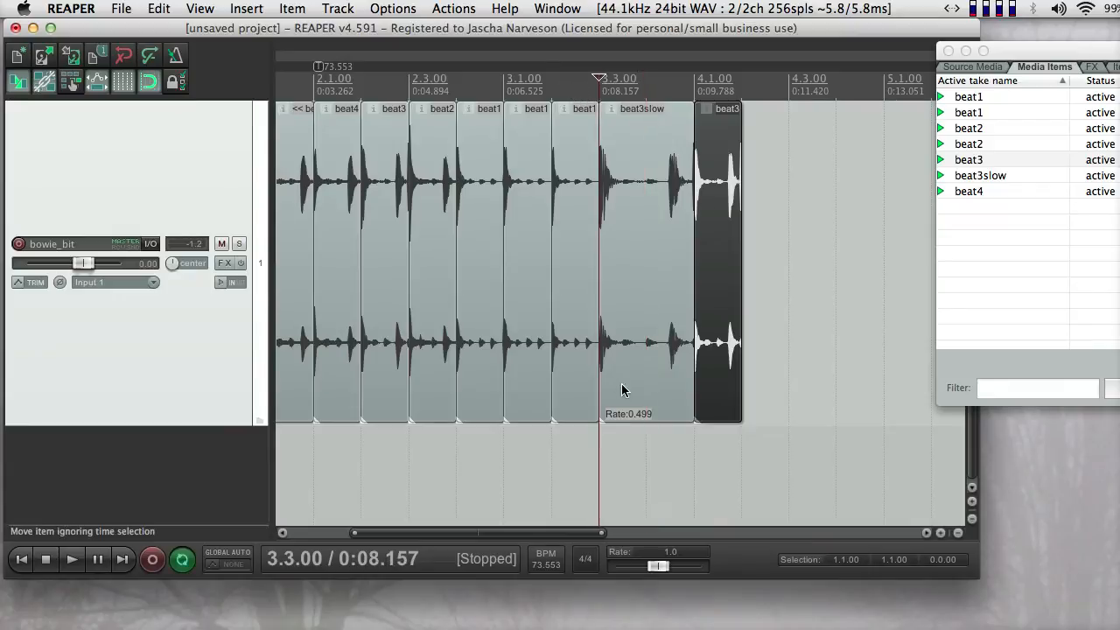
{"action": "left_click_drag", "start_coordinate": [740, 91], "coordinate": [614, 89]}
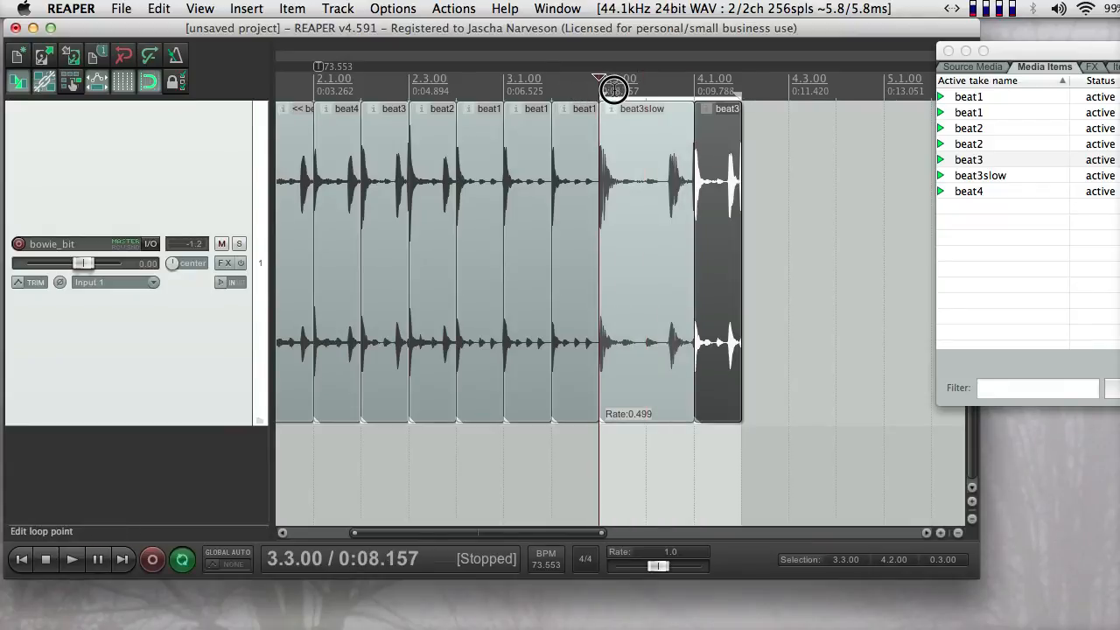
{"action": "key", "text": "space"}
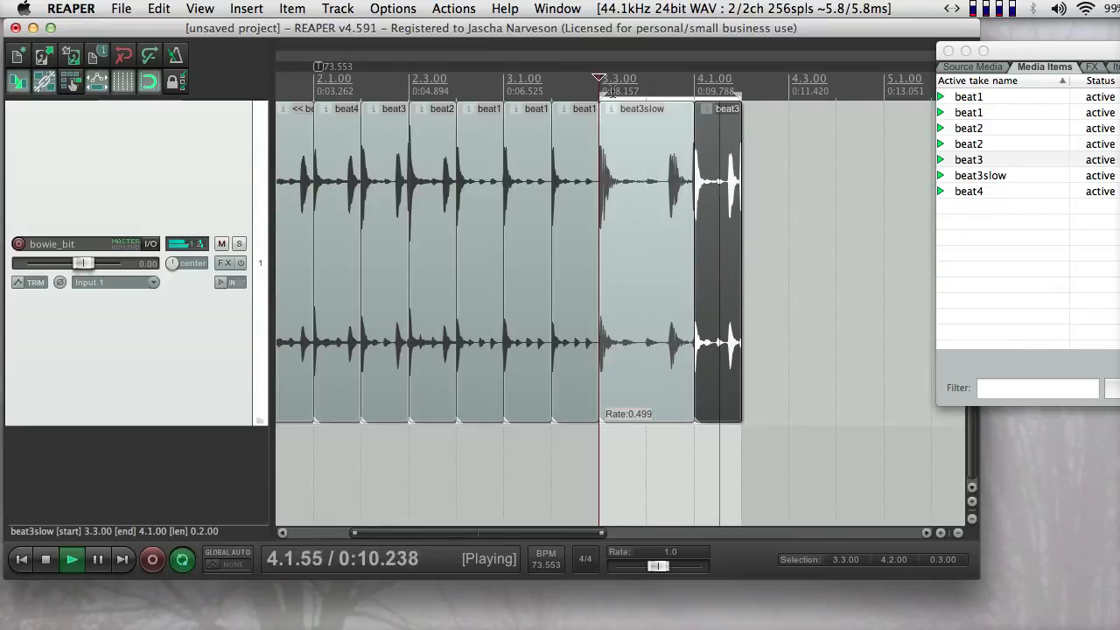
- Stop playback, move the beat3 item from 4.1 to 4.3, and place the edit cursor at 4.1, the end of beat3slow
{"action": "key", "text": "space"}
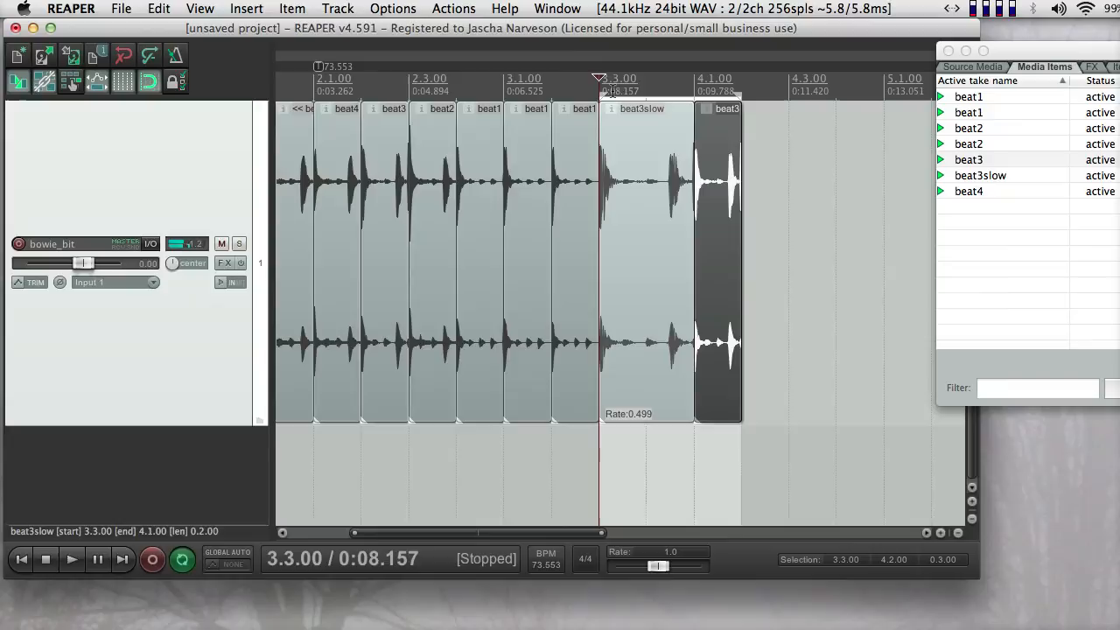
{"action": "left_click", "coordinate": [793, 237]}
{"action": "left_click_drag", "start_coordinate": [721, 228], "coordinate": [814, 220]}
{"action": "left_click", "coordinate": [691, 93]}
{"action": "scroll", "coordinate": [692, 93], "scroll_direction": "up", "scroll_amount": 10}
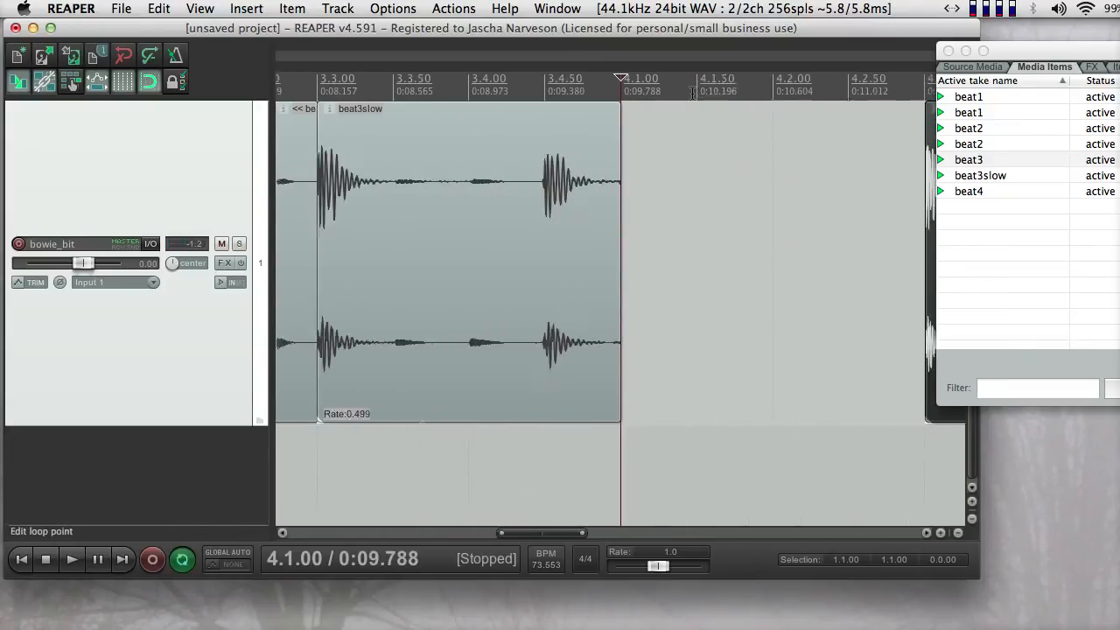
{"action": "scroll", "coordinate": [692, 92], "scroll_direction": "up", "scroll_amount": 5}
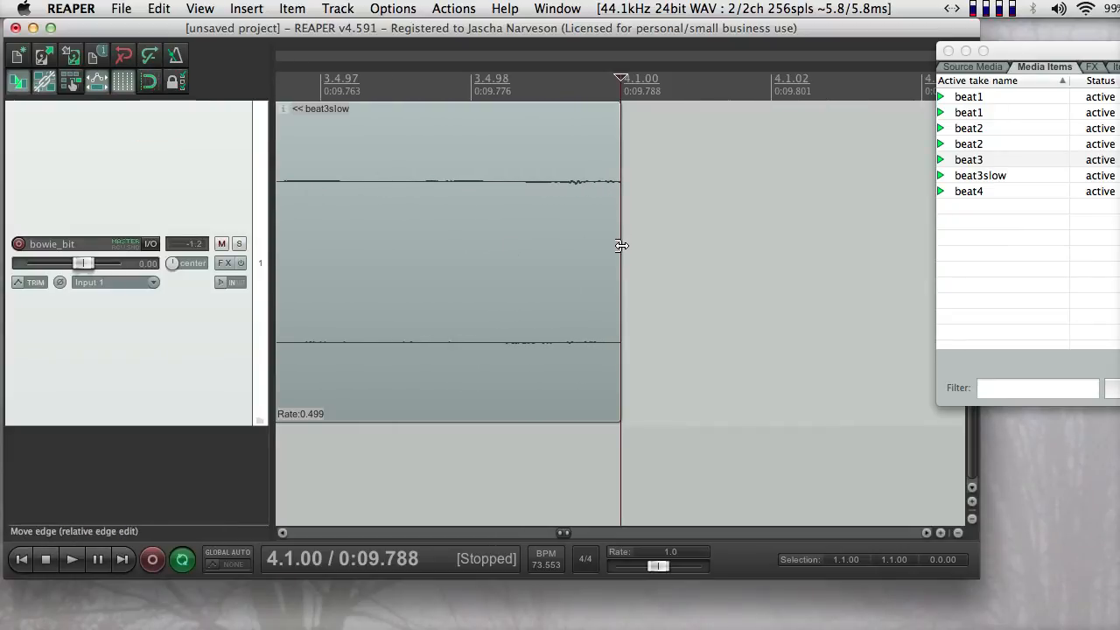
- Play the tail of beat3slow from 3.4.84, and trim the item's end back to about that point
{"action": "left_click", "coordinate": [402, 81]}
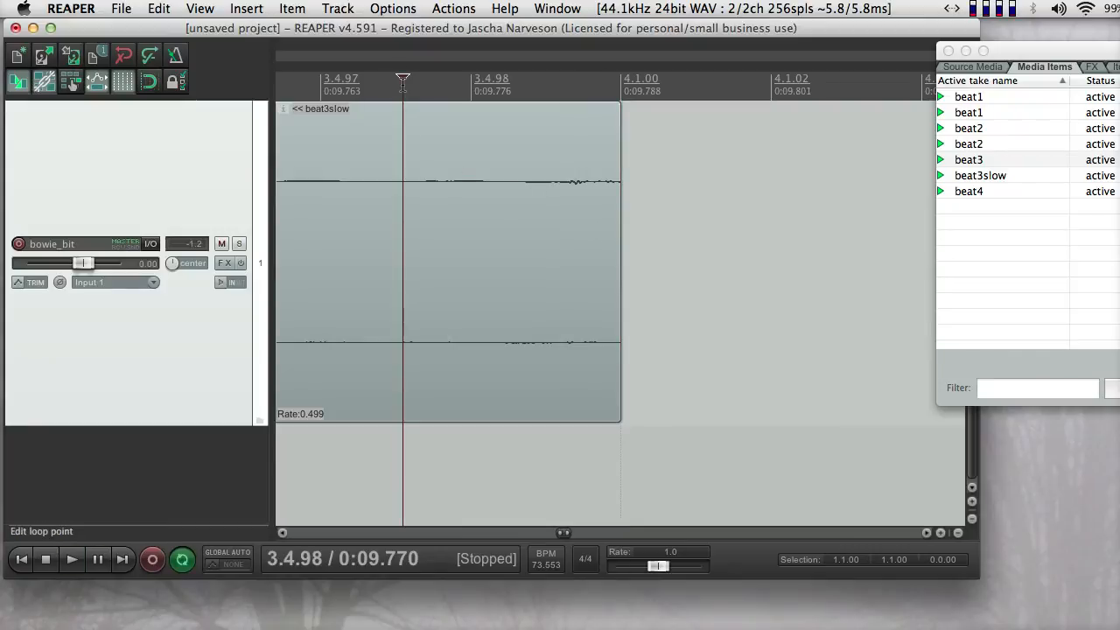
{"action": "scroll", "coordinate": [403, 81], "scroll_direction": "right", "scroll_amount": 5}
{"action": "scroll", "coordinate": [403, 84], "scroll_direction": "down", "scroll_amount": 6}
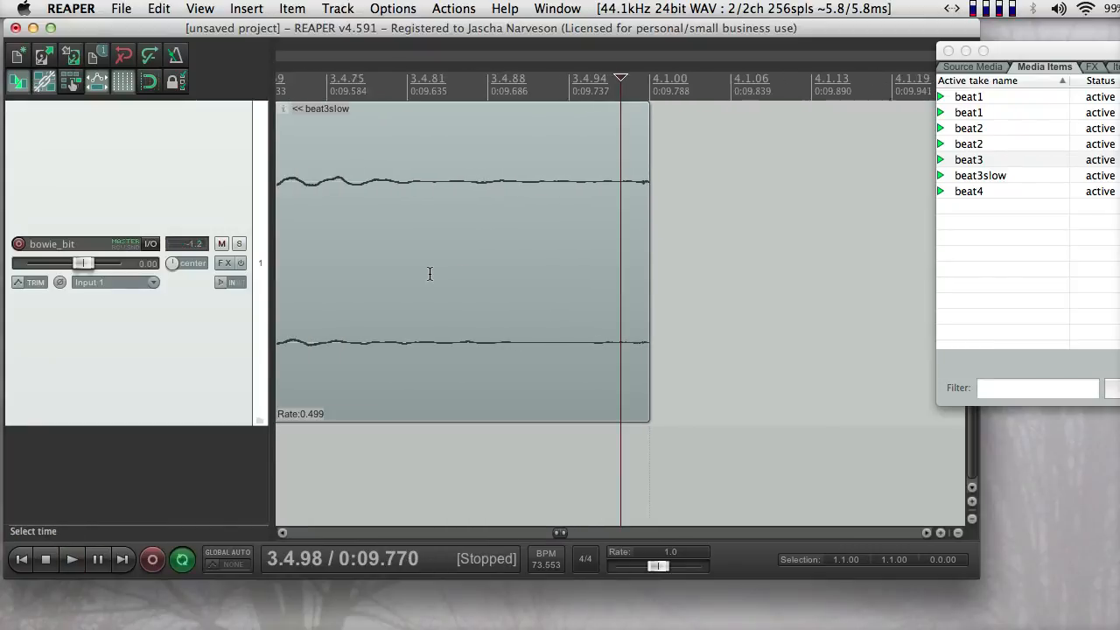
{"action": "left_click", "coordinate": [463, 94]}
{"action": "key", "text": "space"}
{"action": "key", "text": "space"}
{"action": "key", "text": "space"}
{"action": "key", "text": "space"}
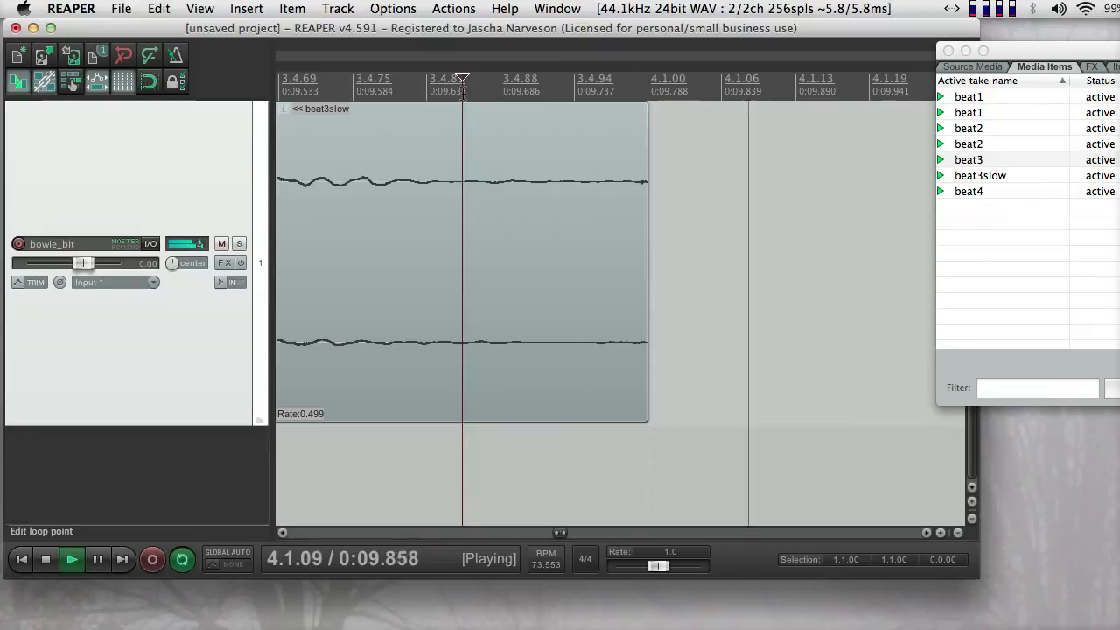
{"action": "key", "text": "space"}
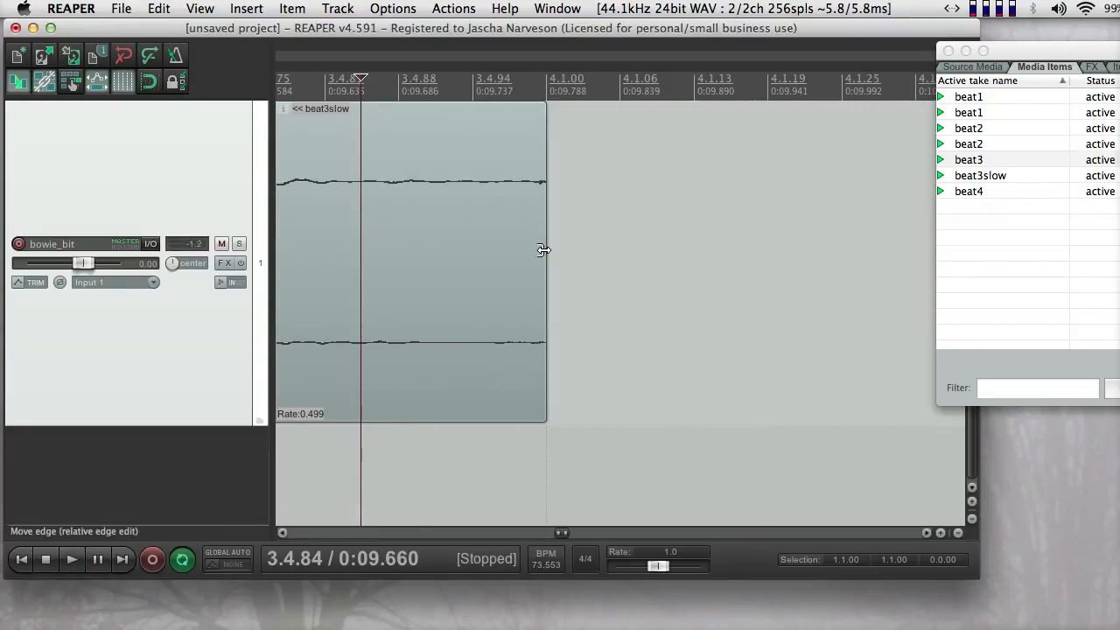
{"action": "left_click_drag", "start_coordinate": [543, 250], "coordinate": [357, 246]}
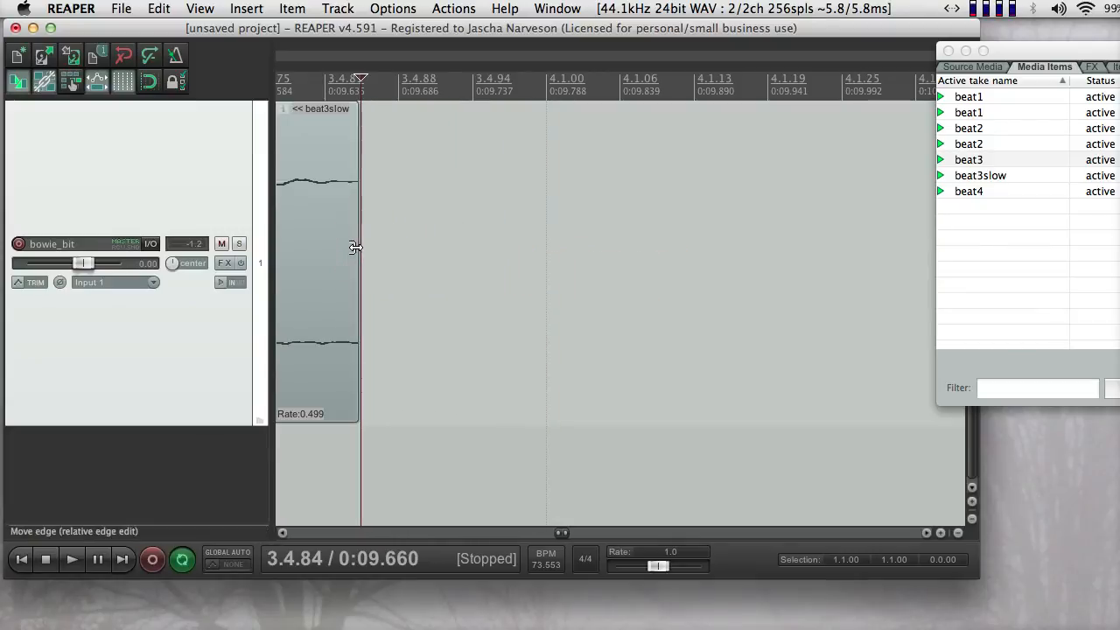
- With snapping on, time-stretch the end of beat3slow to 4.1 and move the beat3 item back to 4.1
{"action": "left_click", "coordinate": [147, 79]}
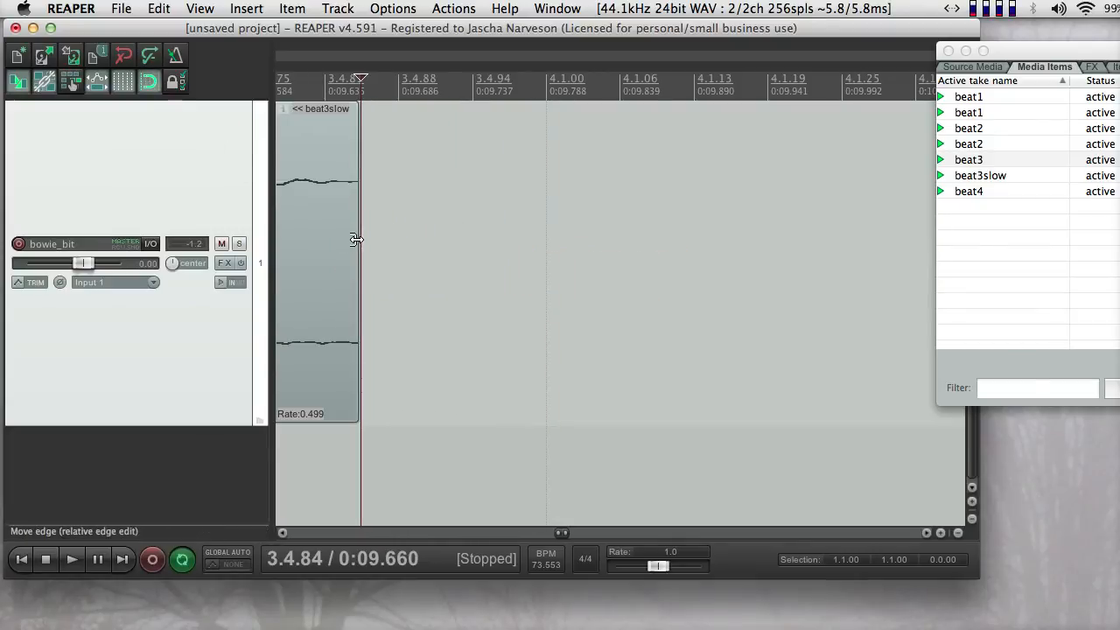
{"action": "key", "text": "alt"}
{"action": "left_click_drag", "start_coordinate": [358, 239], "coordinate": [510, 251]}
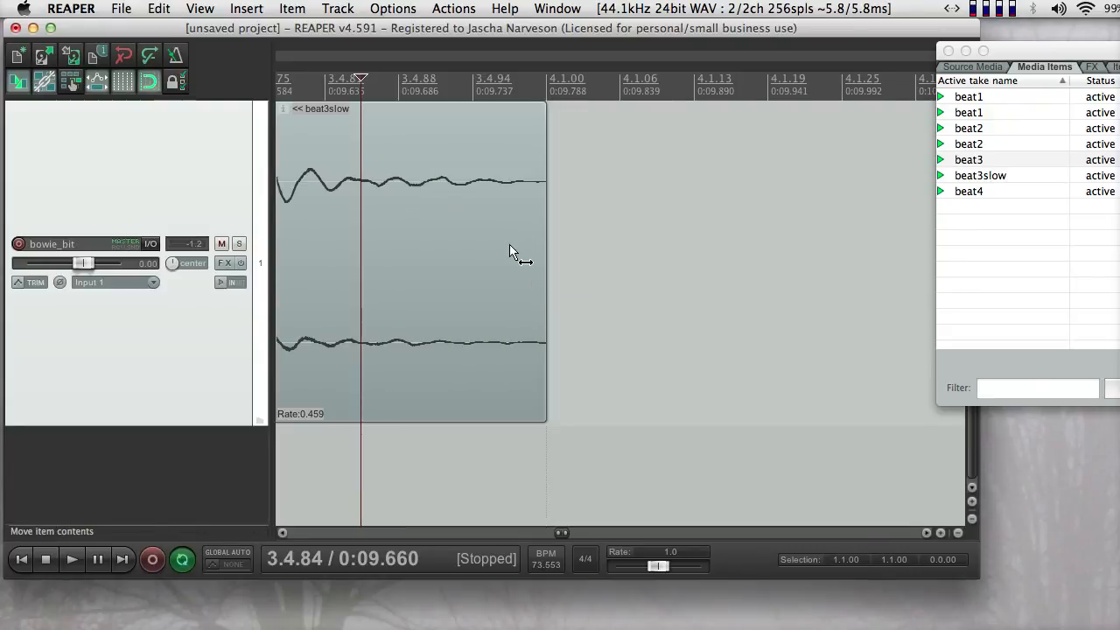
{"action": "scroll", "coordinate": [402, 285], "scroll_direction": "down", "scroll_amount": 5}
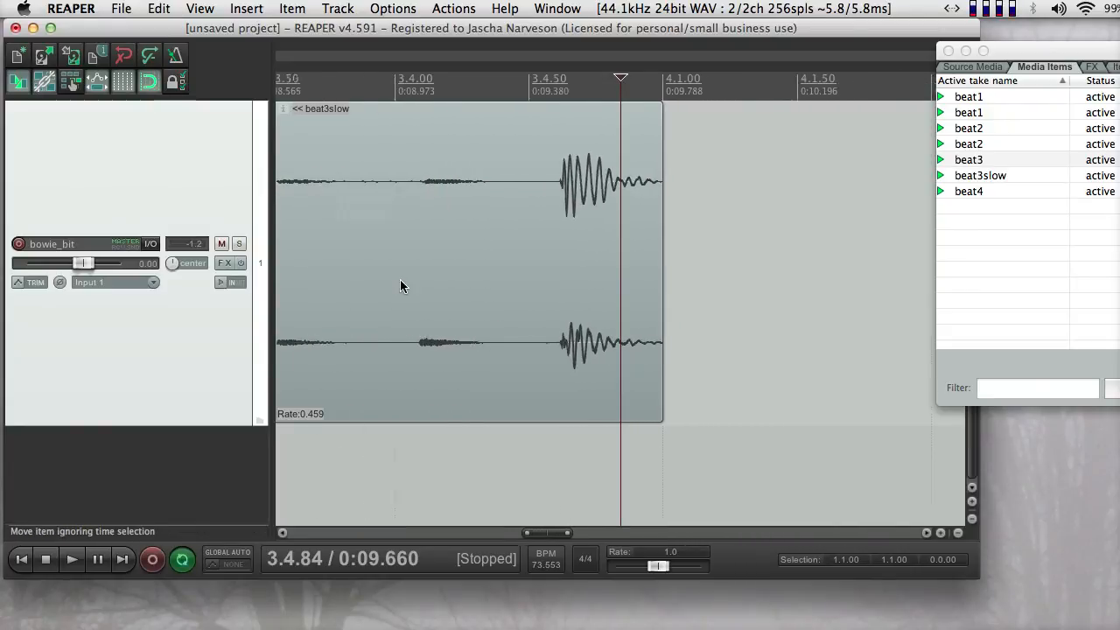
{"action": "left_click_drag", "start_coordinate": [898, 265], "coordinate": [681, 261]}
- Play the time selection from 3.3 to 4.2 with the restretched beat3slow, and stop playback
{"action": "left_click", "coordinate": [289, 83]}
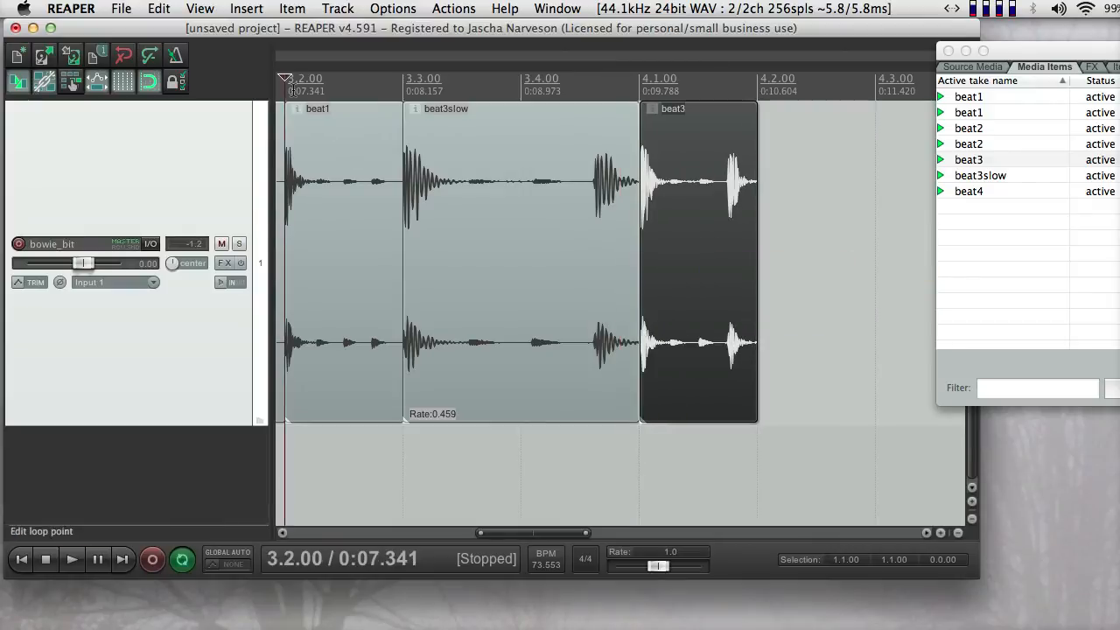
{"action": "left_click_drag", "start_coordinate": [402, 82], "coordinate": [750, 67]}
{"action": "key", "text": "space"}
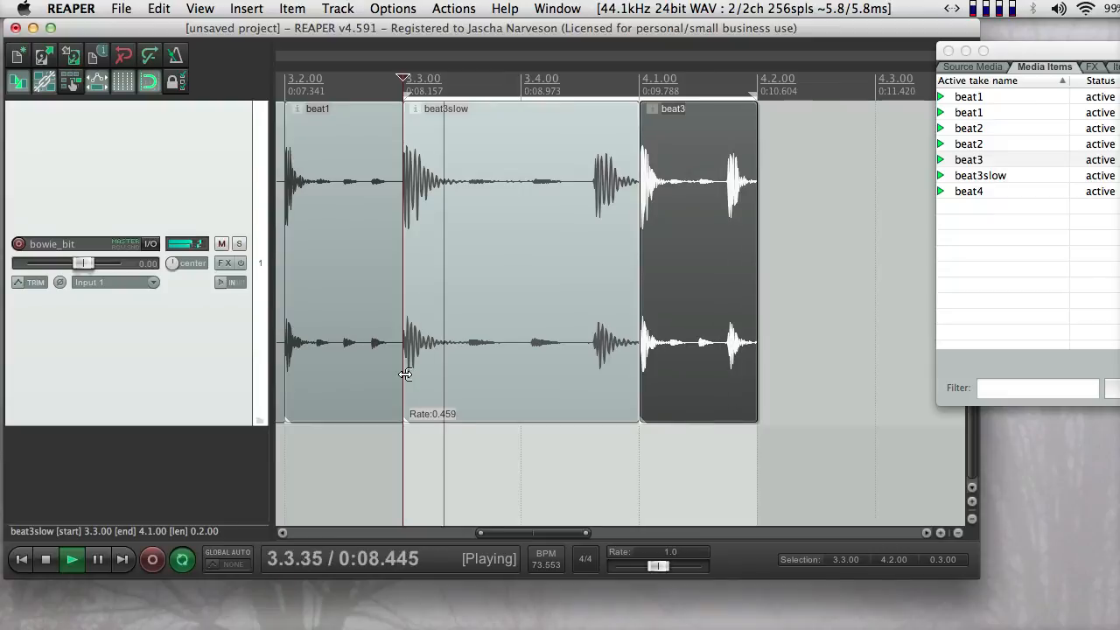
{"action": "key", "text": "space"}
- Set the pitch adjustment of the beat1 item at 2.4 to 5 semitones and close its properties
{"action": "scroll", "coordinate": [559, 385], "scroll_direction": "down", "scroll_amount": 8}
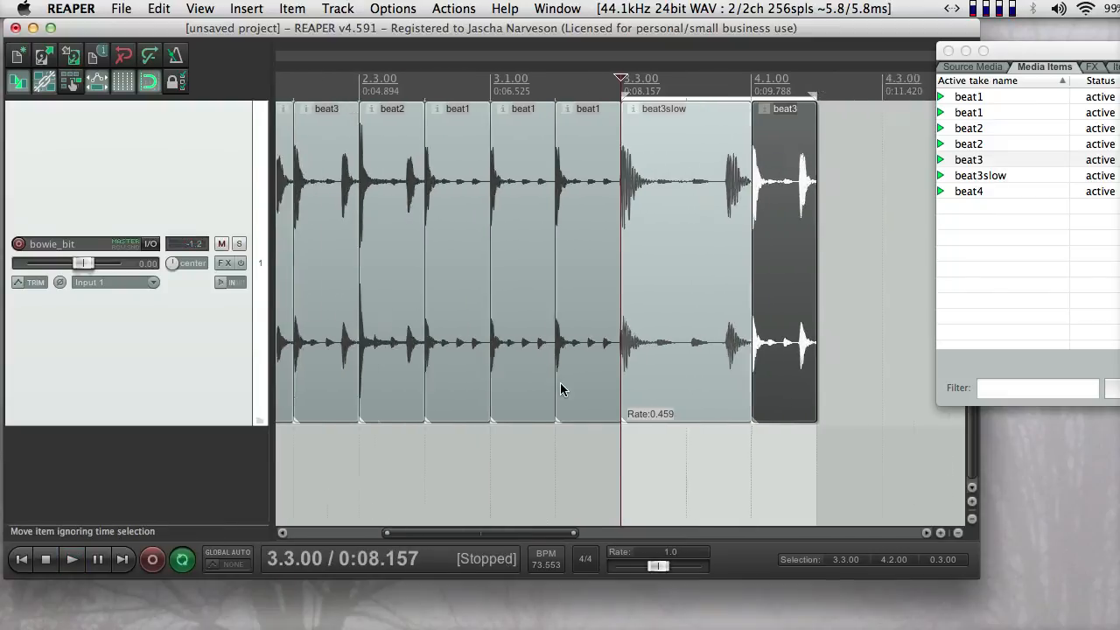
{"action": "left_click", "coordinate": [499, 282]}
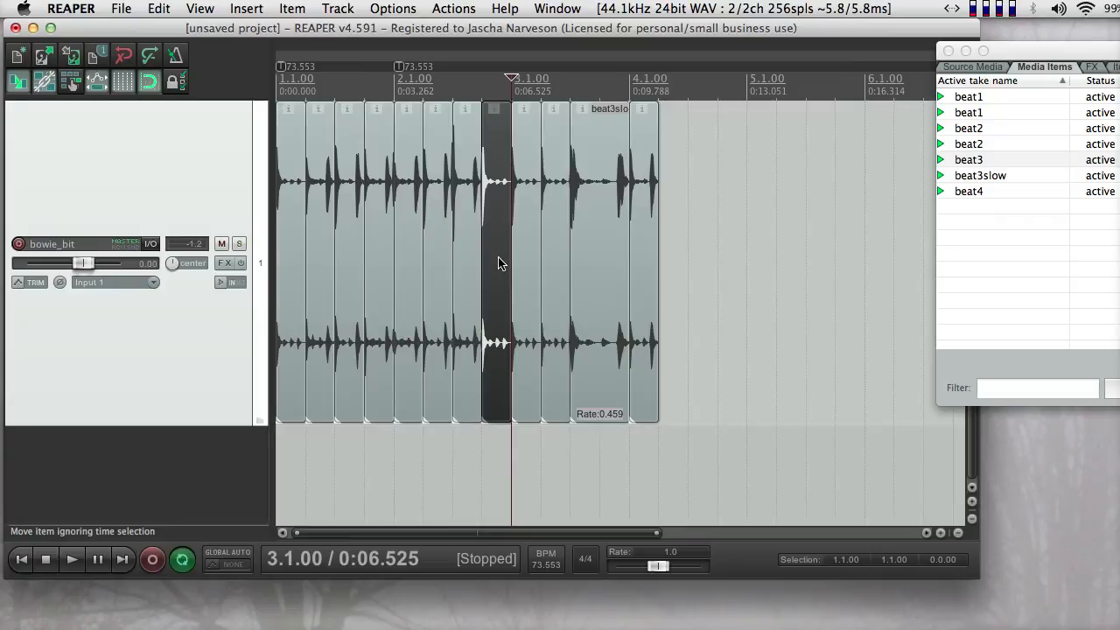
{"action": "double_click", "coordinate": [499, 264]}
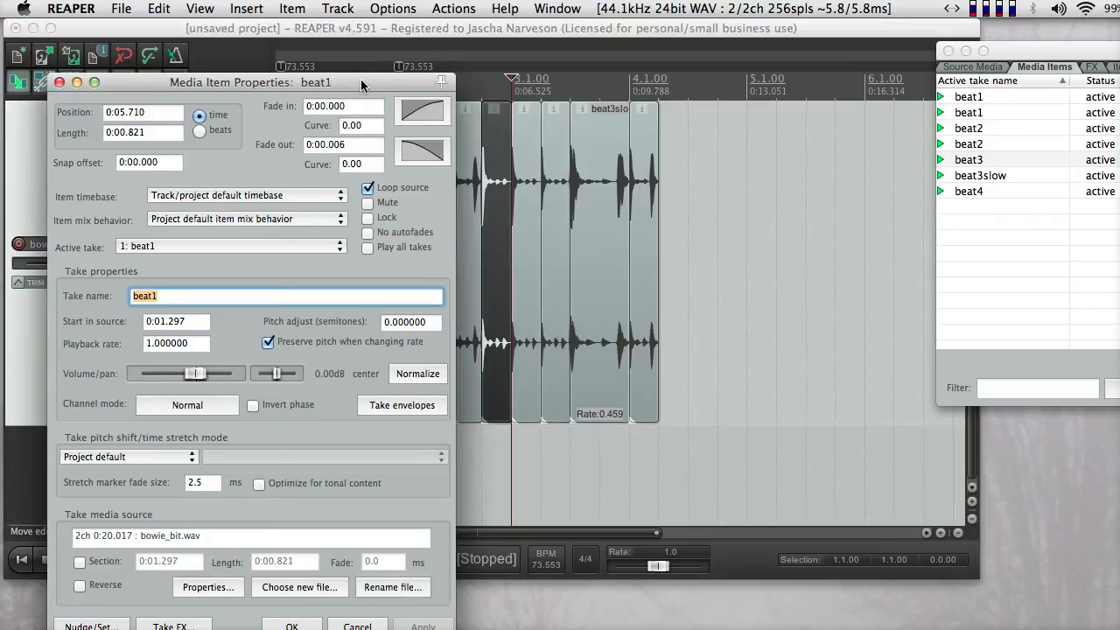
{"action": "left_click_drag", "start_coordinate": [360, 78], "coordinate": [587, 25]}
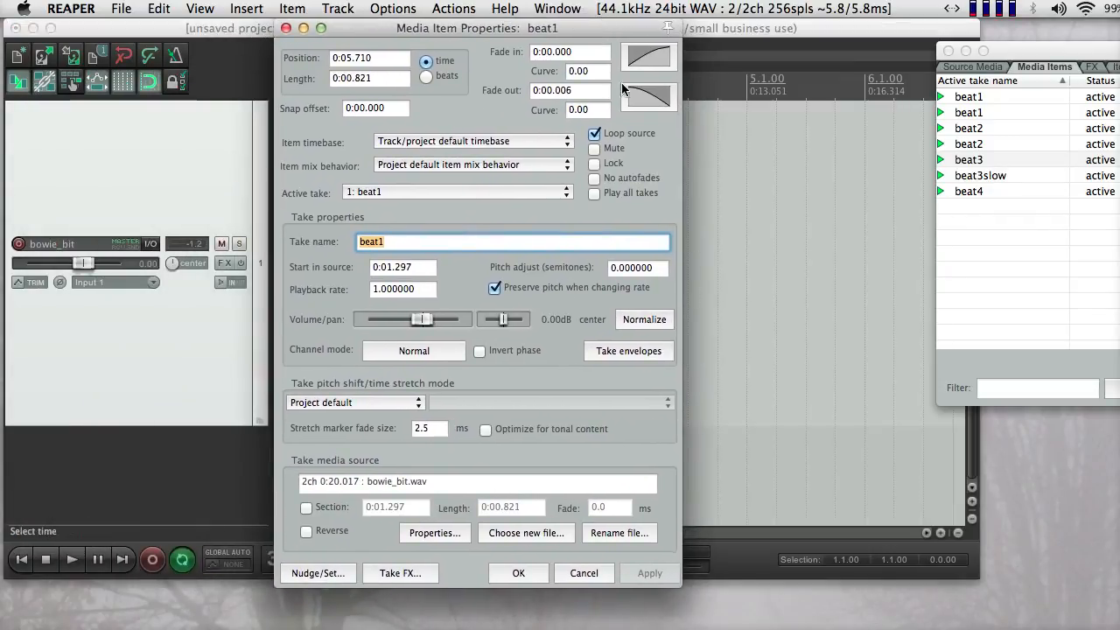
{"action": "double_click", "coordinate": [629, 268]}
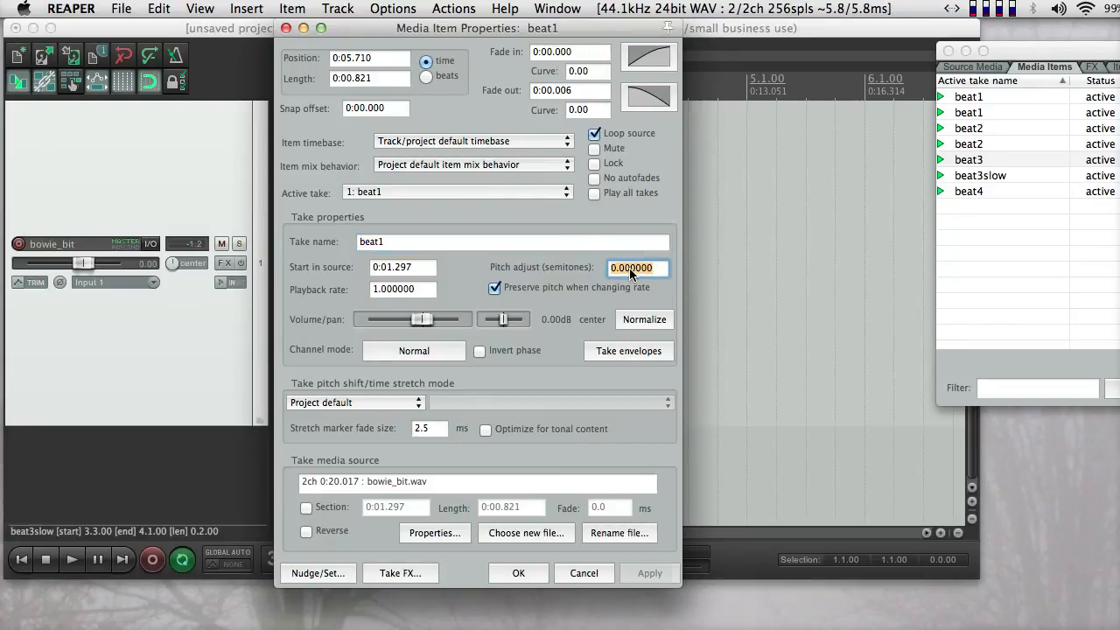
{"action": "type", "text": "5"}
{"action": "key", "text": "Return"}
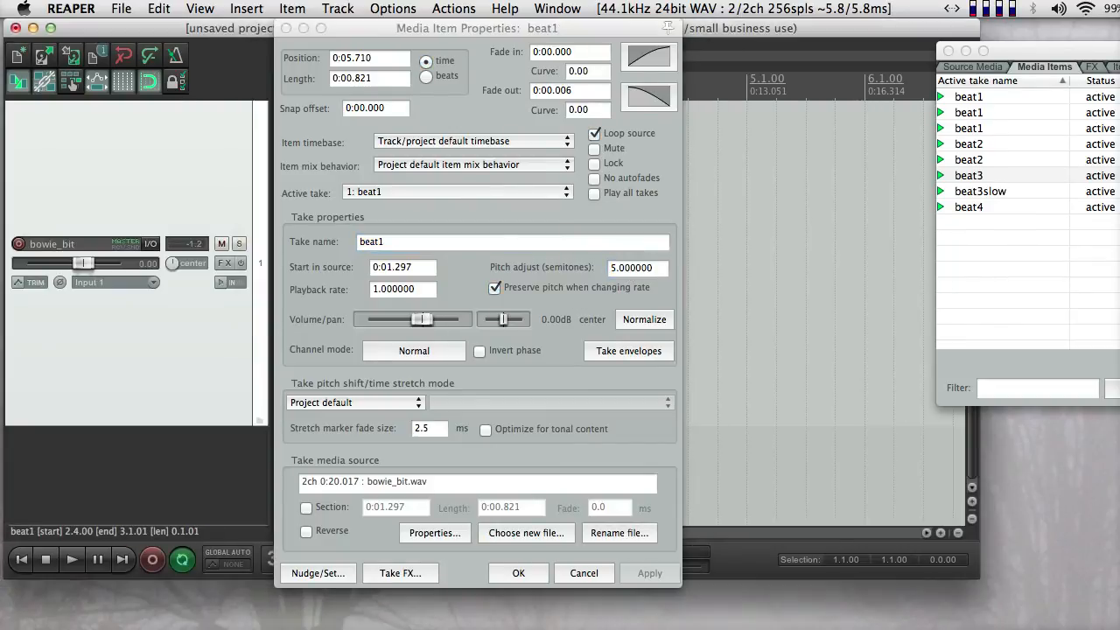
{"action": "left_click", "coordinate": [284, 29]}
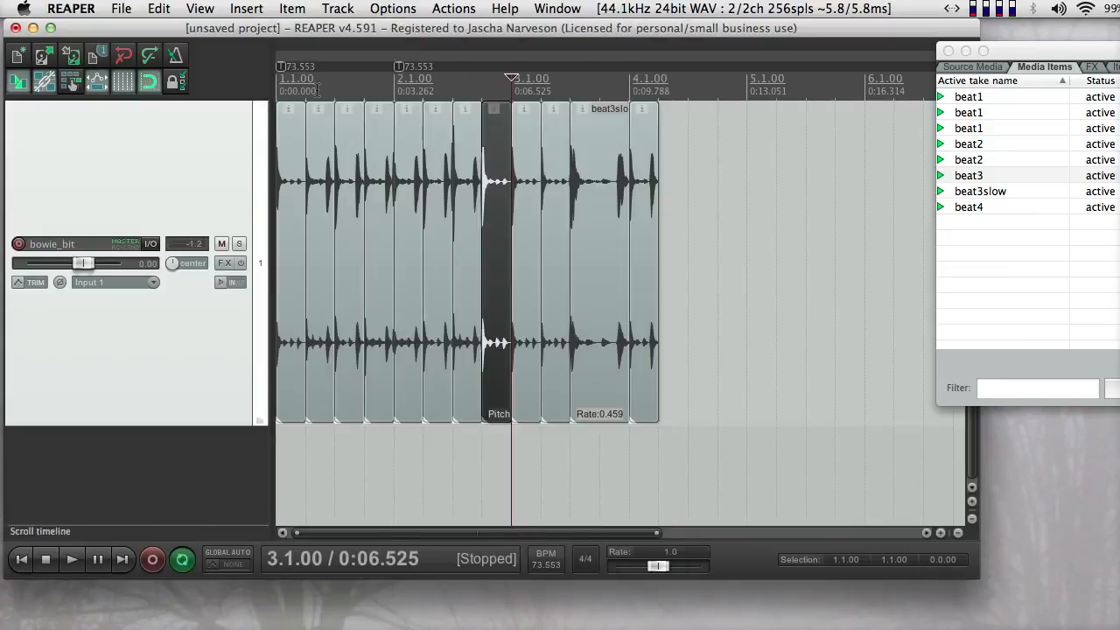
- Set the pitch adjustment of the beat1 item at 3.1 to -5 semitones and close its properties
{"action": "double_click", "coordinate": [524, 260]}
{"action": "double_click", "coordinate": [401, 322]}
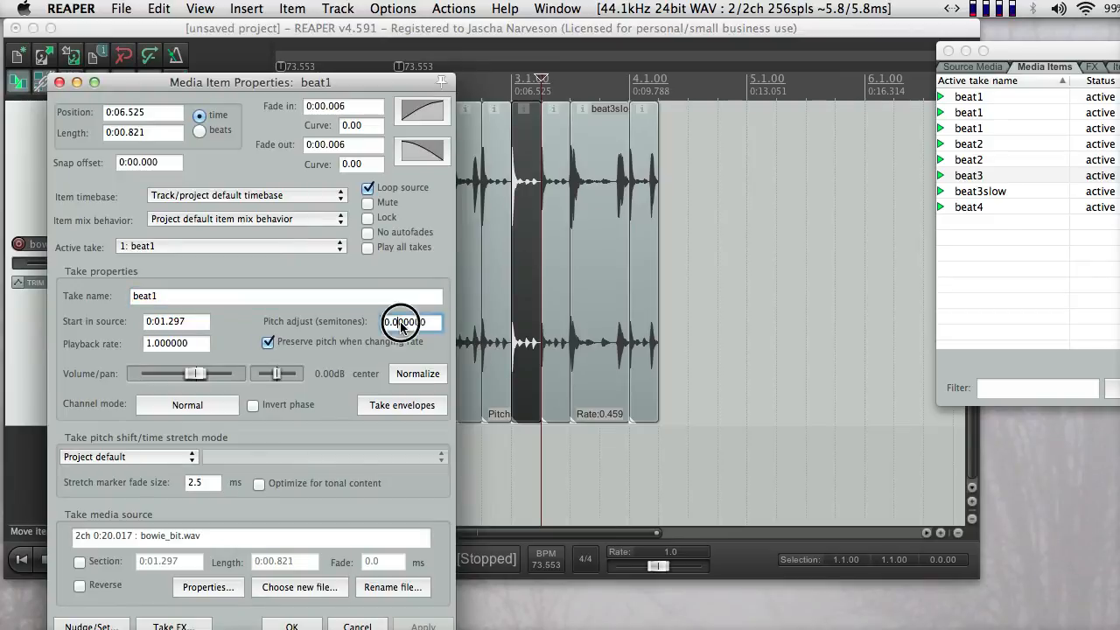
{"action": "type", "text": "-5"}
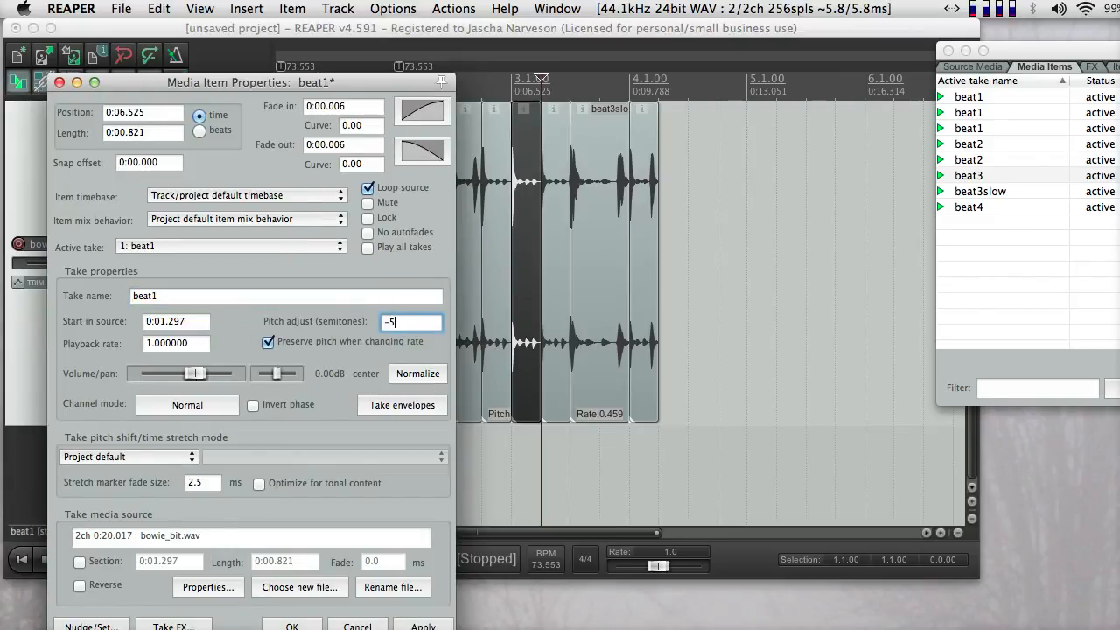
{"action": "key", "text": "Return"}
{"action": "left_click", "coordinate": [59, 83]}
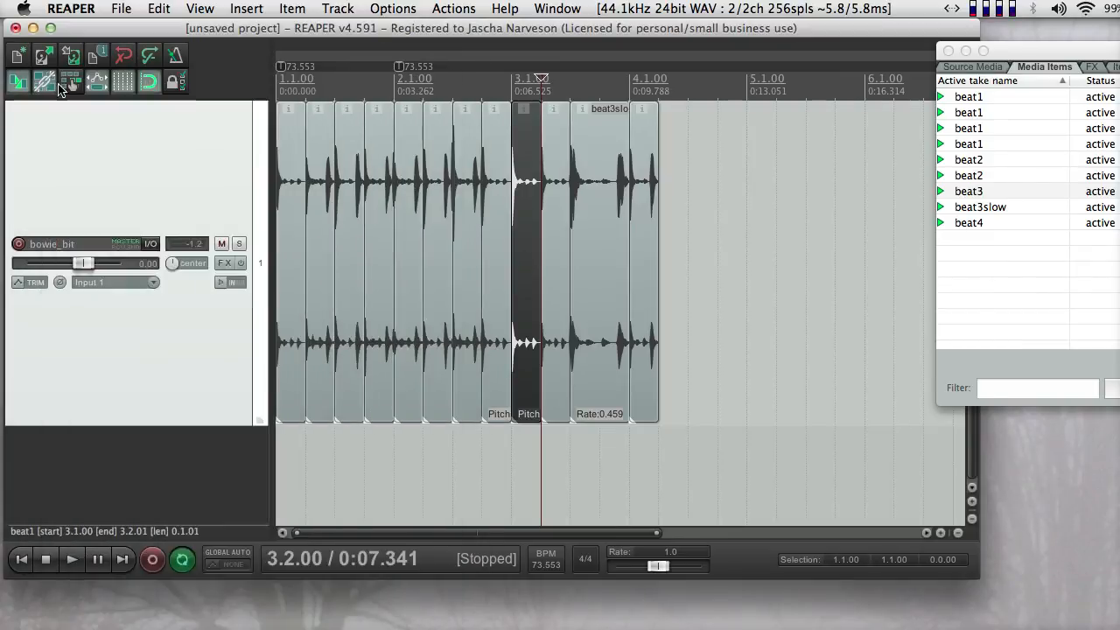
- Rename the take of the pitched-up item at 2.4 as beat1high
{"action": "left_click", "coordinate": [494, 218]}
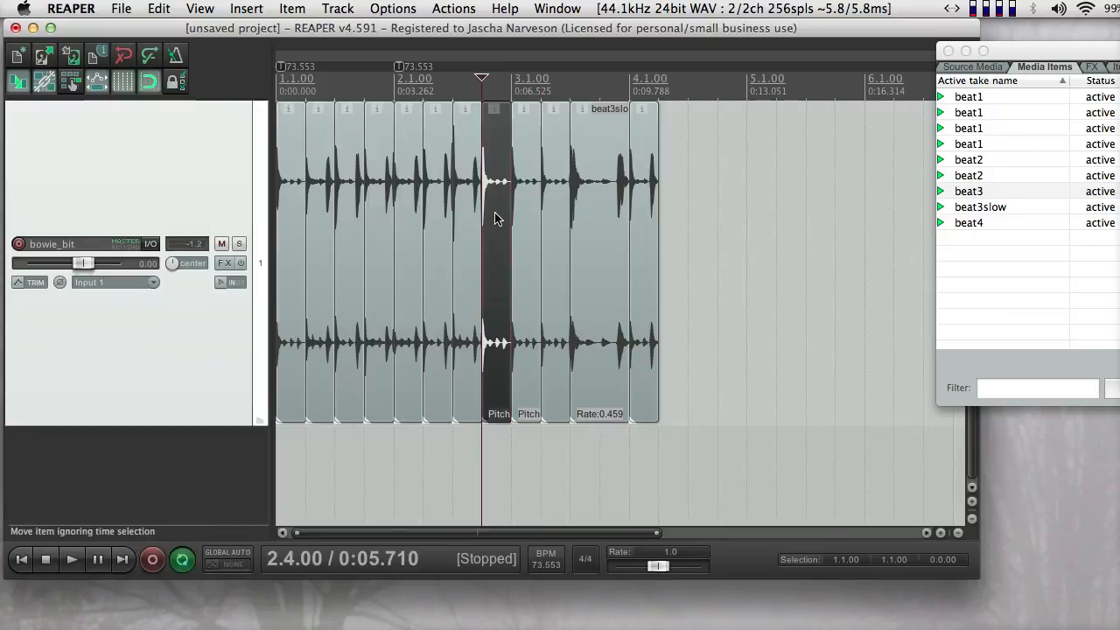
{"action": "left_click", "coordinate": [495, 111]}
{"action": "left_click_drag", "start_coordinate": [356, 86], "coordinate": [357, 31]}
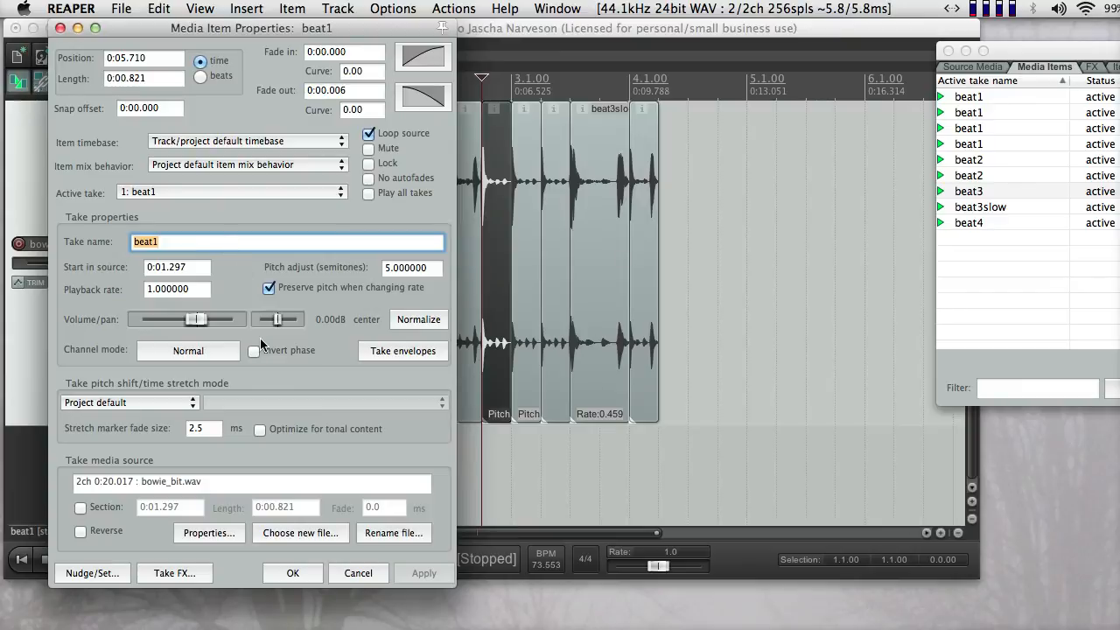
{"action": "type", "text": "high"}
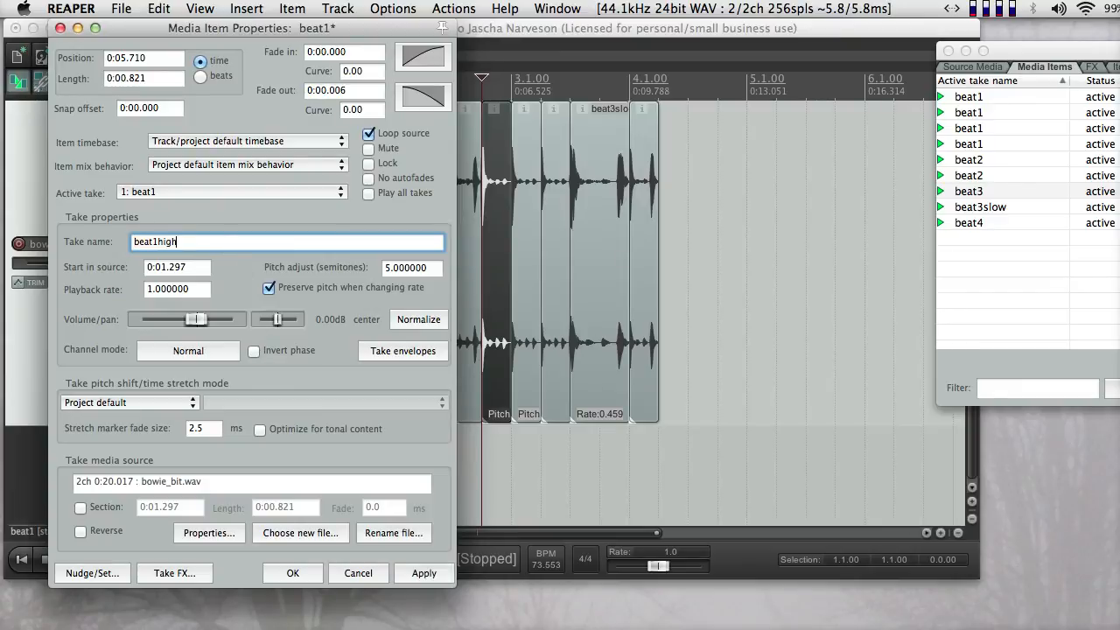
{"action": "key", "text": "Return"}
- Rename the take of the pitched-down item at 3.1 as beat1low and close its properties
{"action": "left_click", "coordinate": [525, 228]}
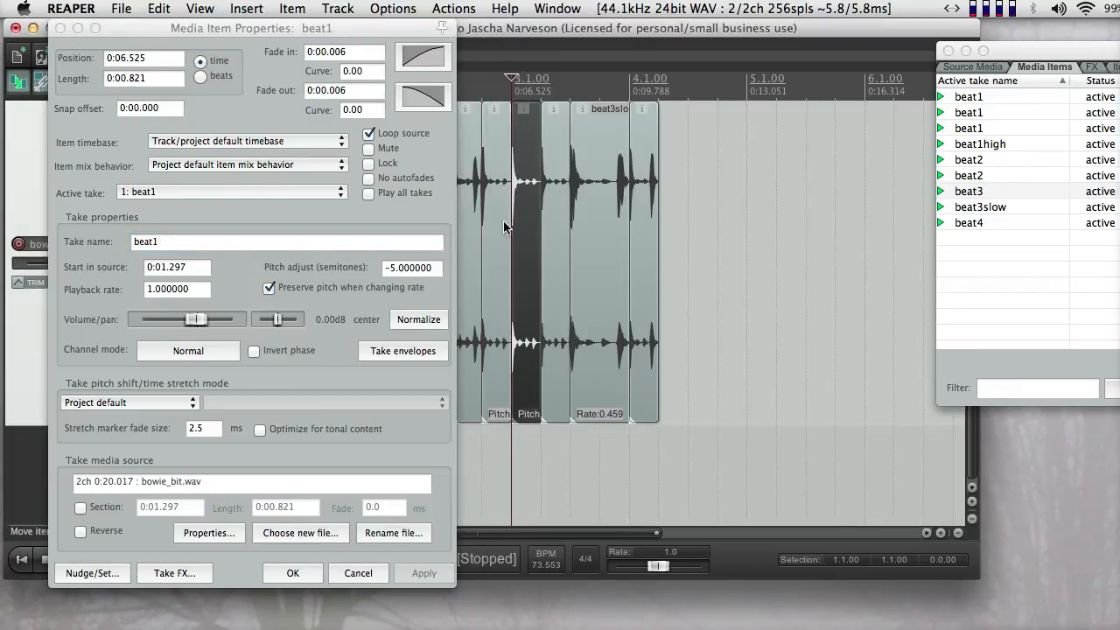
{"action": "left_click", "coordinate": [207, 244]}
{"action": "type", "text": "low"}
{"action": "key", "text": "Return"}
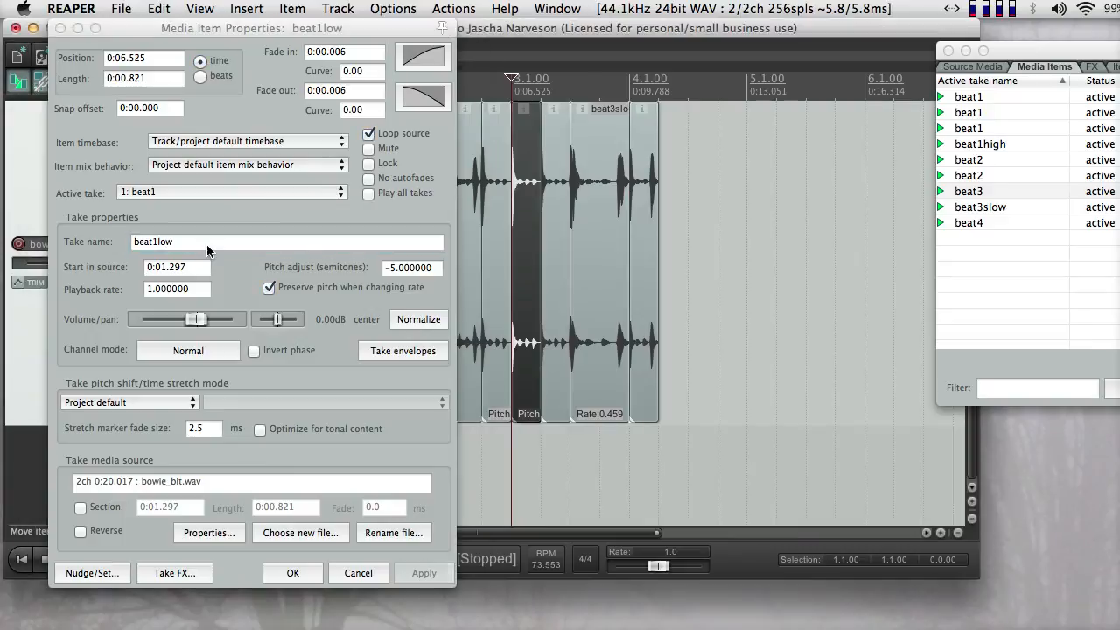
{"action": "left_click", "coordinate": [60, 28]}
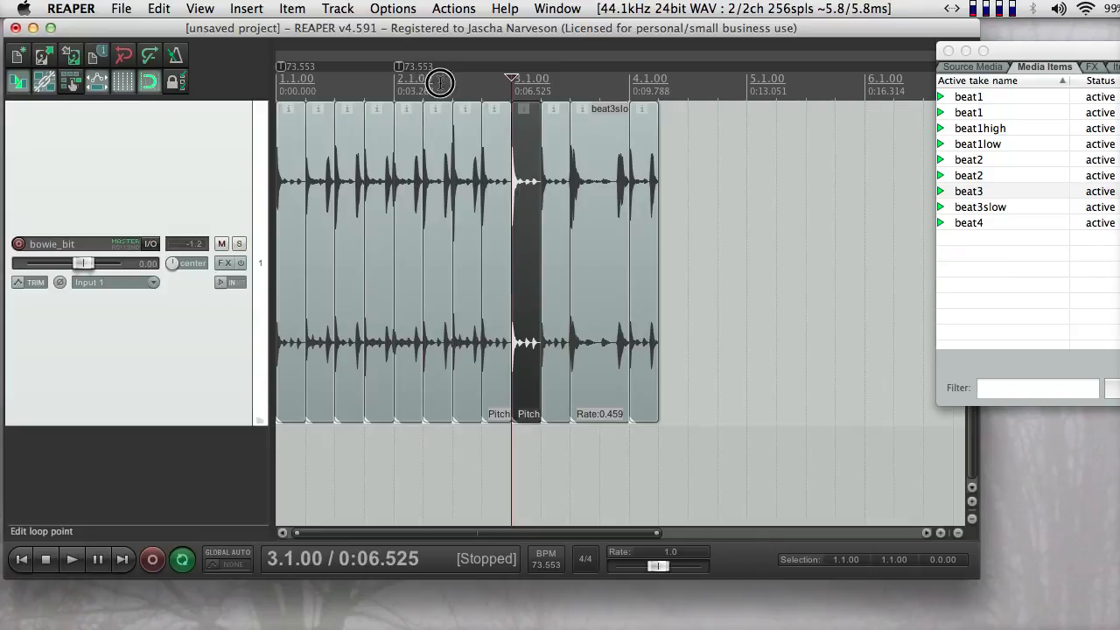
- Select the time range from 2.2 to 4.2, play the new beat pattern, and stop playback
{"action": "left_click_drag", "start_coordinate": [440, 82], "coordinate": [657, 80]}
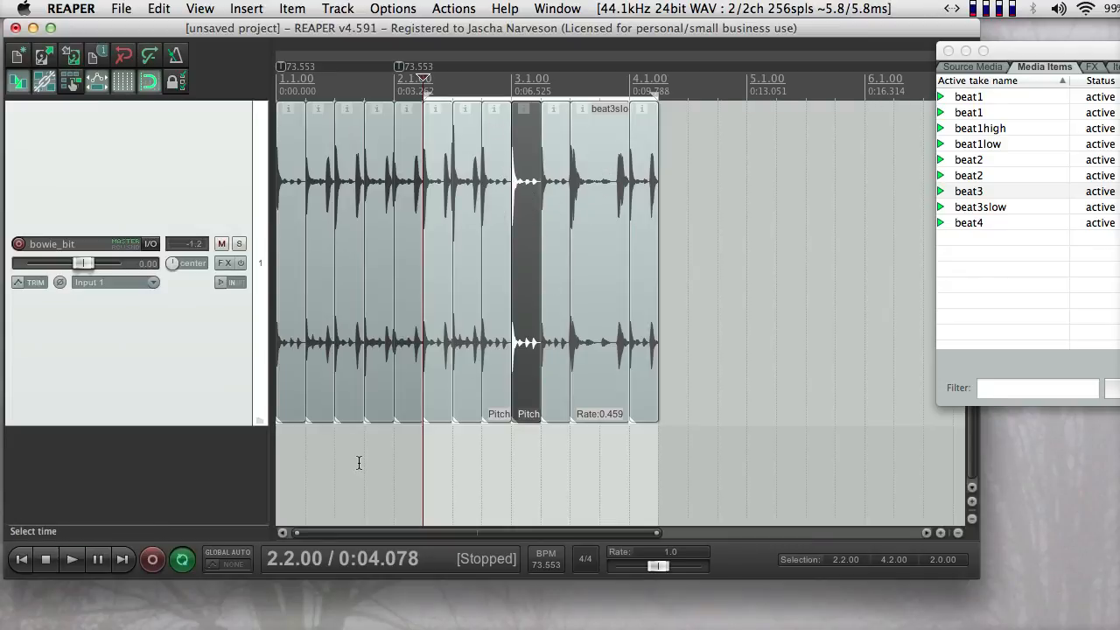
{"action": "key", "text": "space"}
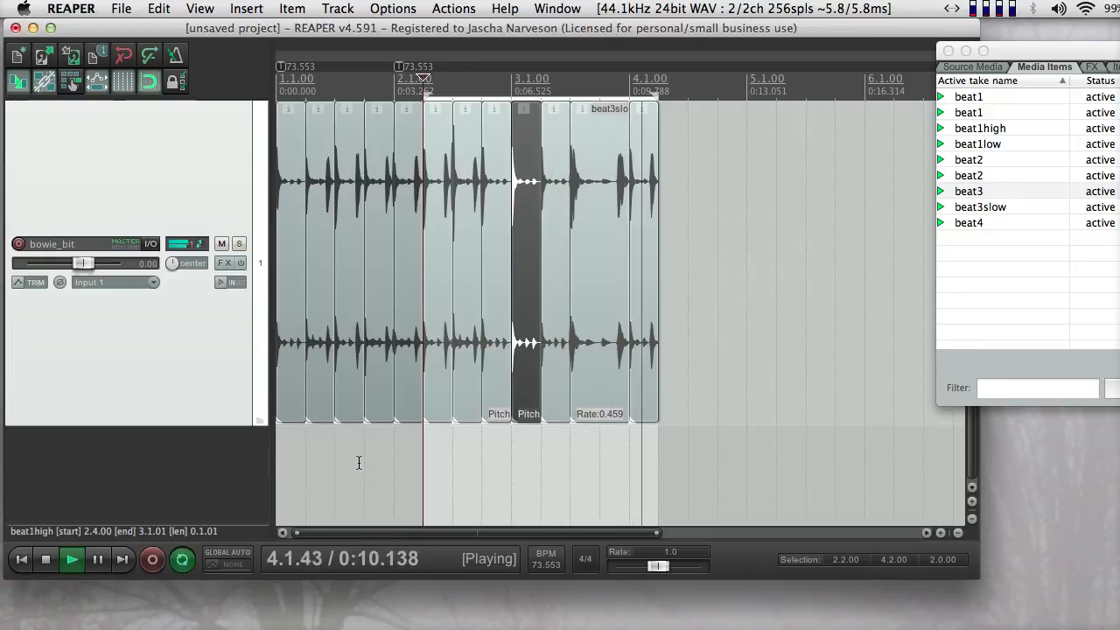
{"action": "key", "text": "space"}
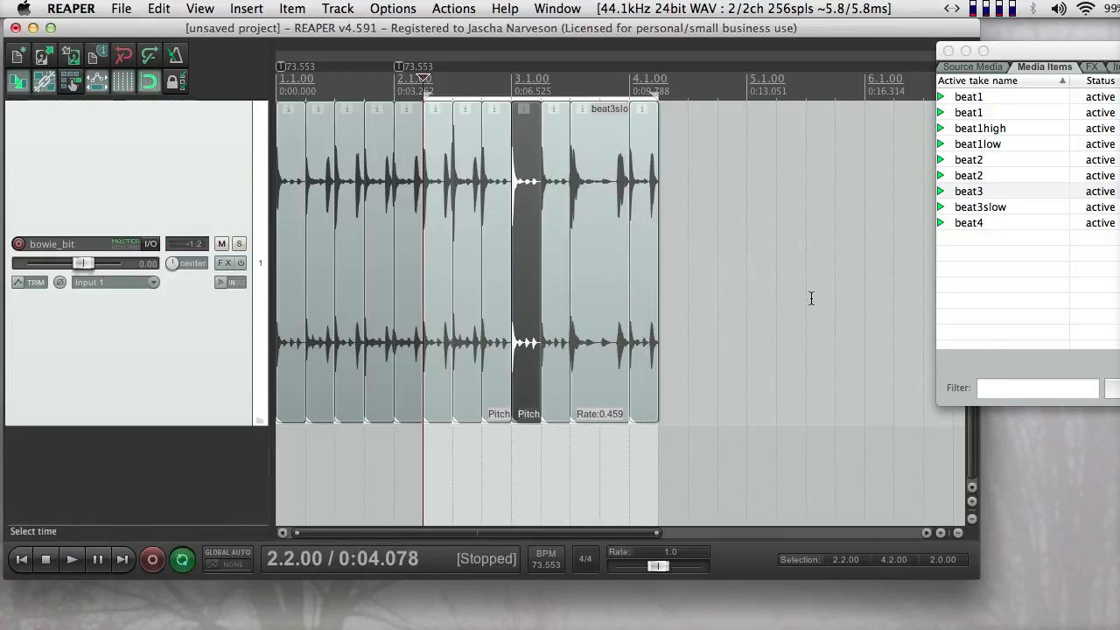